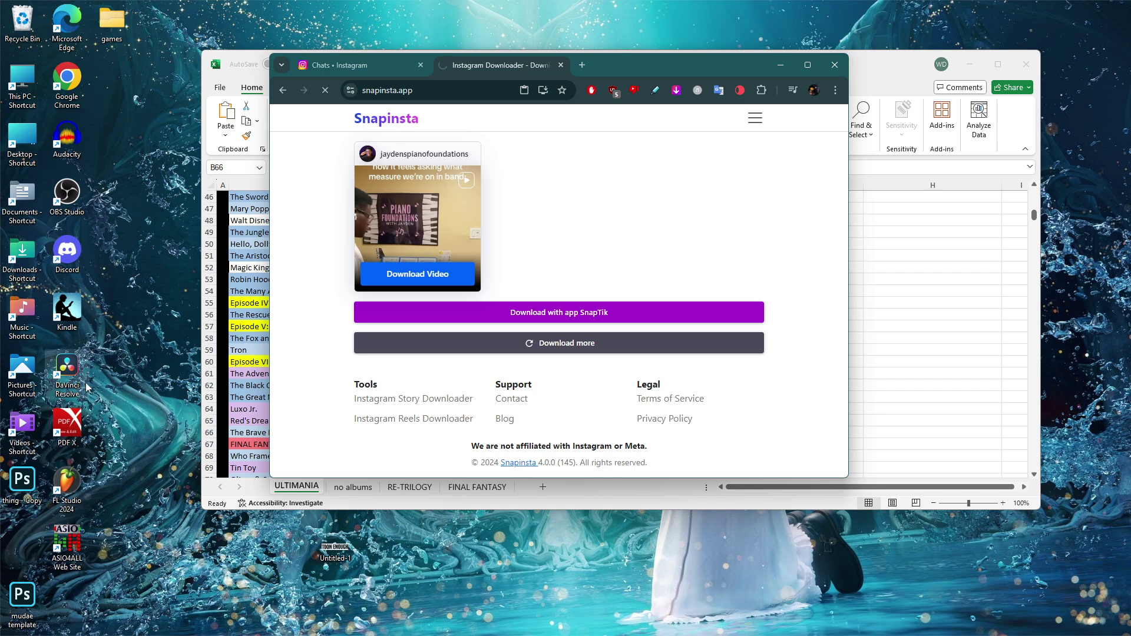
Step: Switch to Discord and join the voice channel "the fabled "vc""
{"action": "mouse_move", "coordinate": [890, 630]}
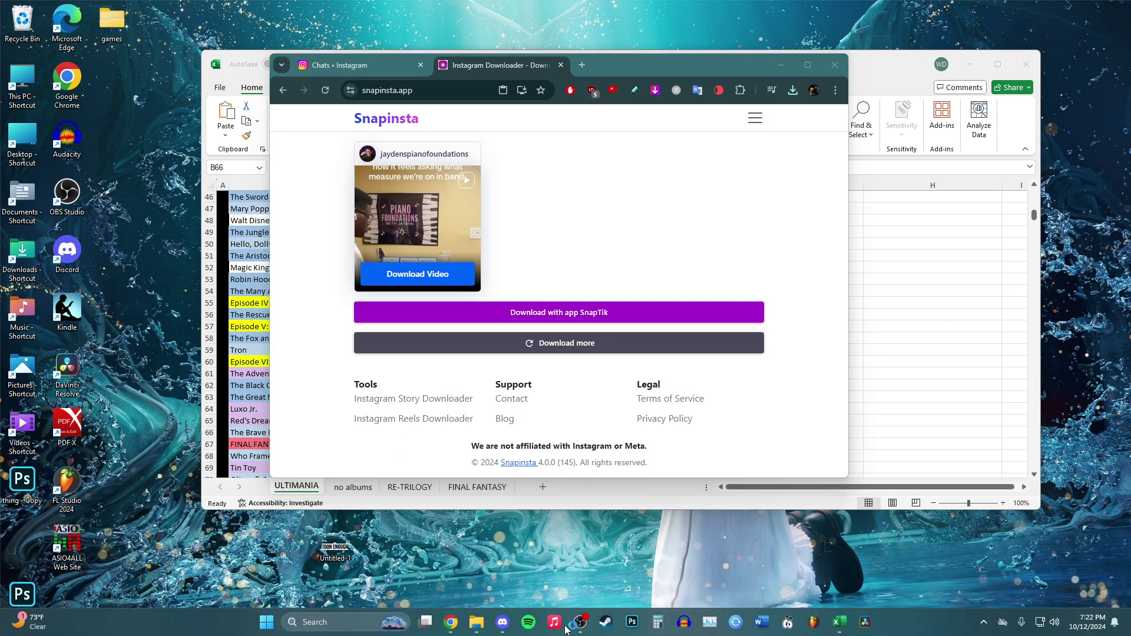
{"action": "left_click", "coordinate": [503, 622]}
{"action": "left_click", "coordinate": [94, 389]}
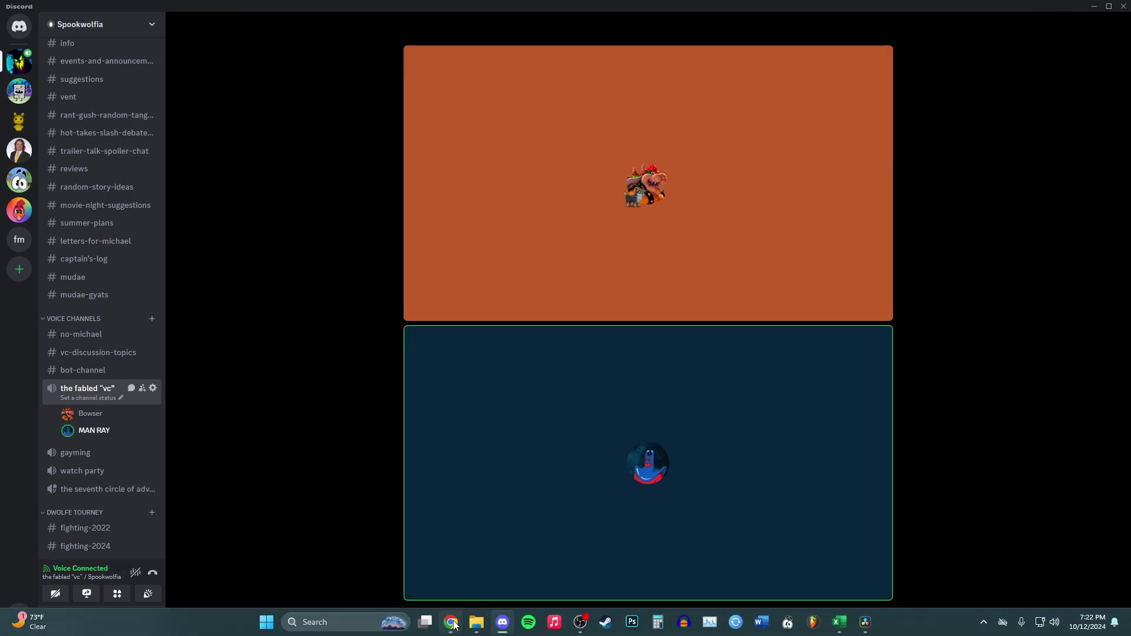
Step: Minimize the browser and open Untitled Project in DaVinci Resolve
{"action": "left_click", "coordinate": [451, 626]}
{"action": "left_click", "coordinate": [781, 65]}
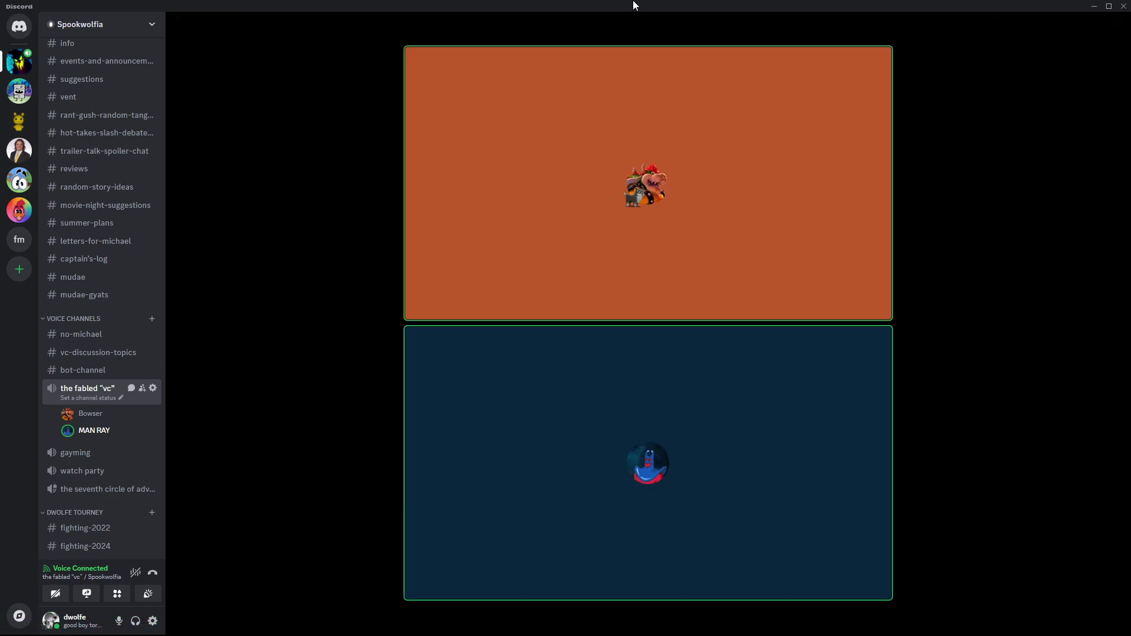
{"action": "left_click", "coordinate": [865, 628]}
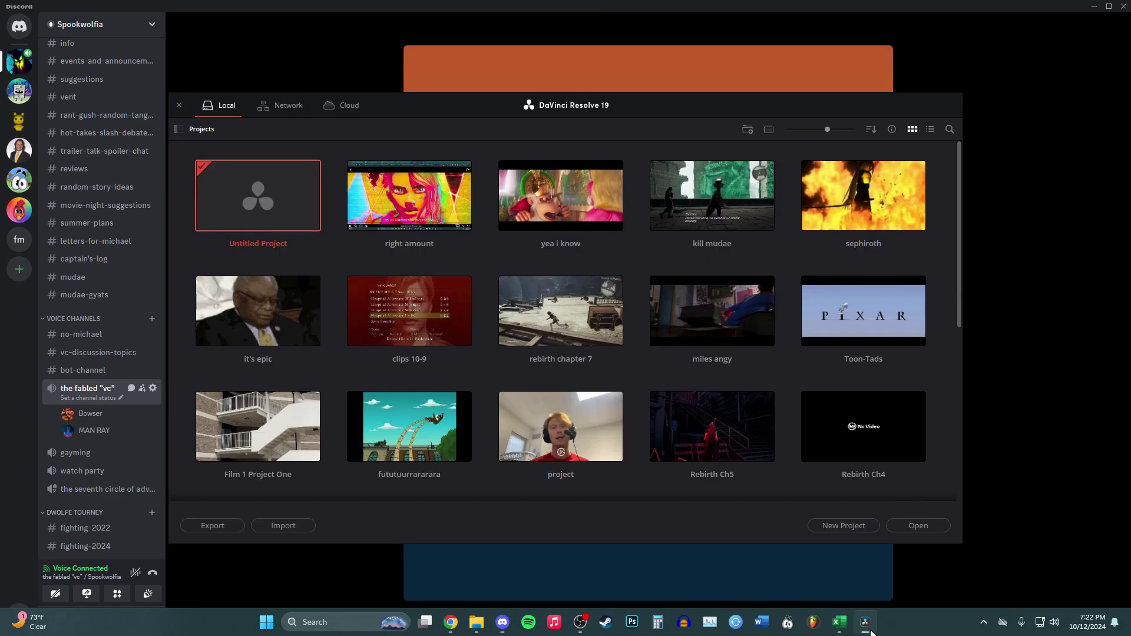
{"action": "double_click", "coordinate": [249, 212]}
Step: Import the downloaded Snapinsta video from the browser's download history into the media pool, changing the project frame rate to match
{"action": "left_click", "coordinate": [472, 625]}
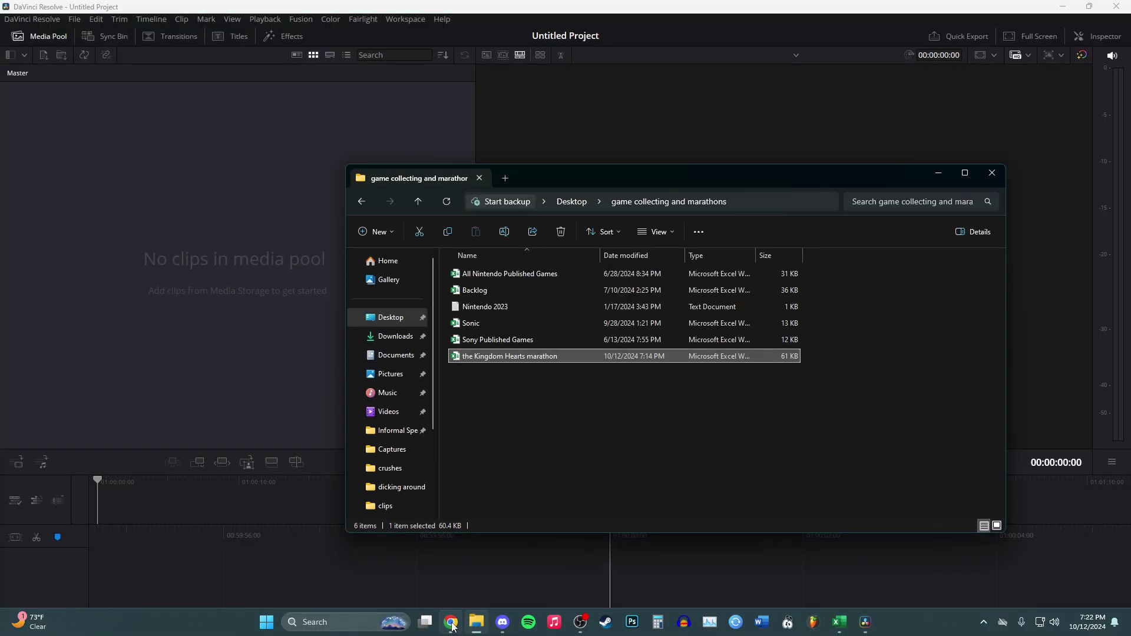
{"action": "left_click", "coordinate": [451, 623]}
{"action": "left_click", "coordinate": [793, 90]}
{"action": "left_click_drag", "start_coordinate": [715, 151], "coordinate": [122, 282]}
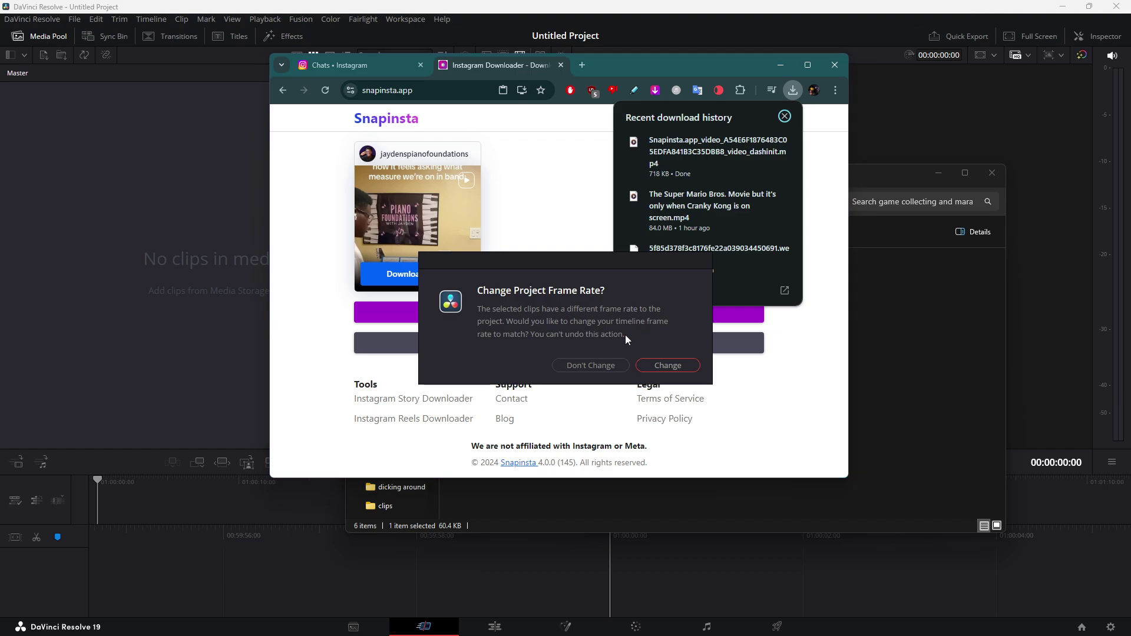
{"action": "left_click", "coordinate": [653, 365]}
Step: Place the Snapinsta video on a new timeline and select the clip
{"action": "left_click", "coordinate": [214, 302]}
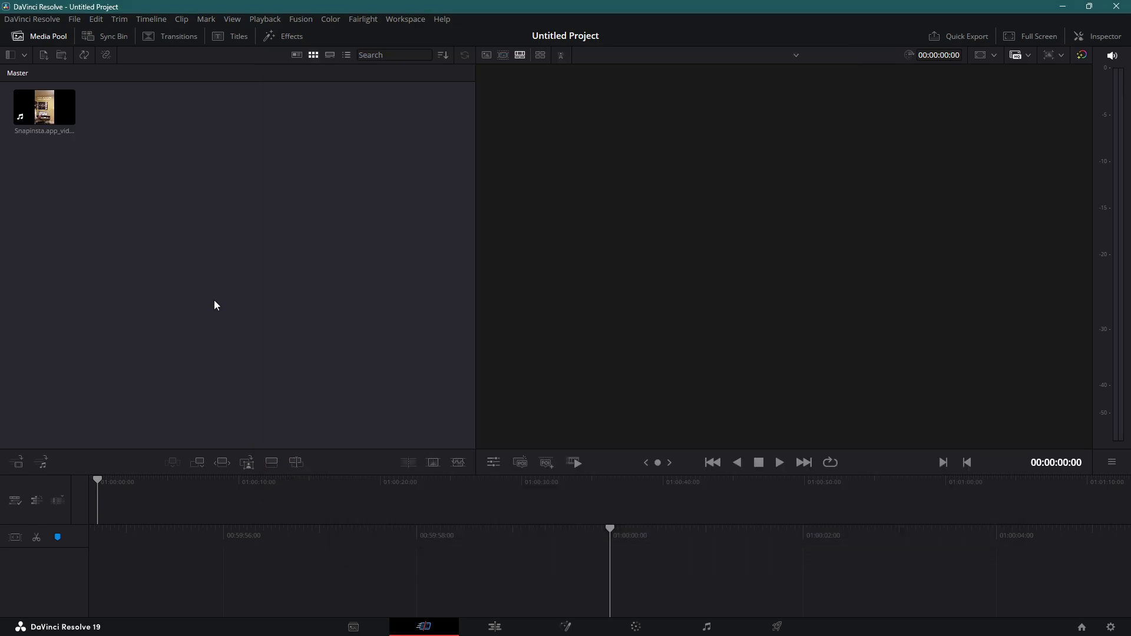
{"action": "left_click_drag", "start_coordinate": [44, 107], "coordinate": [578, 574]}
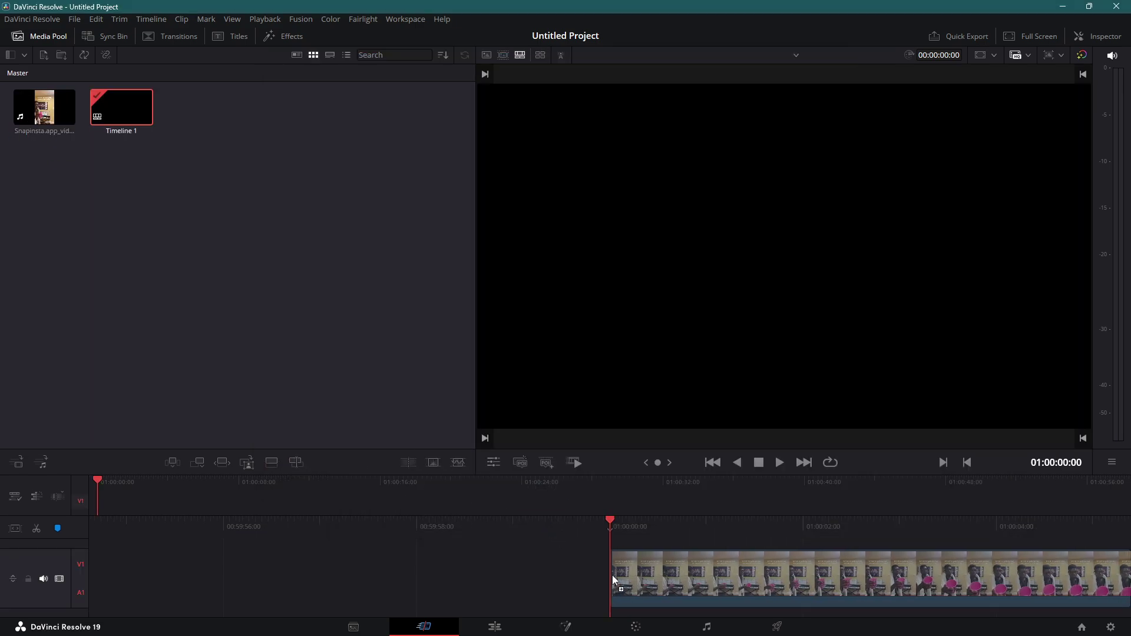
{"action": "left_click", "coordinate": [859, 575]}
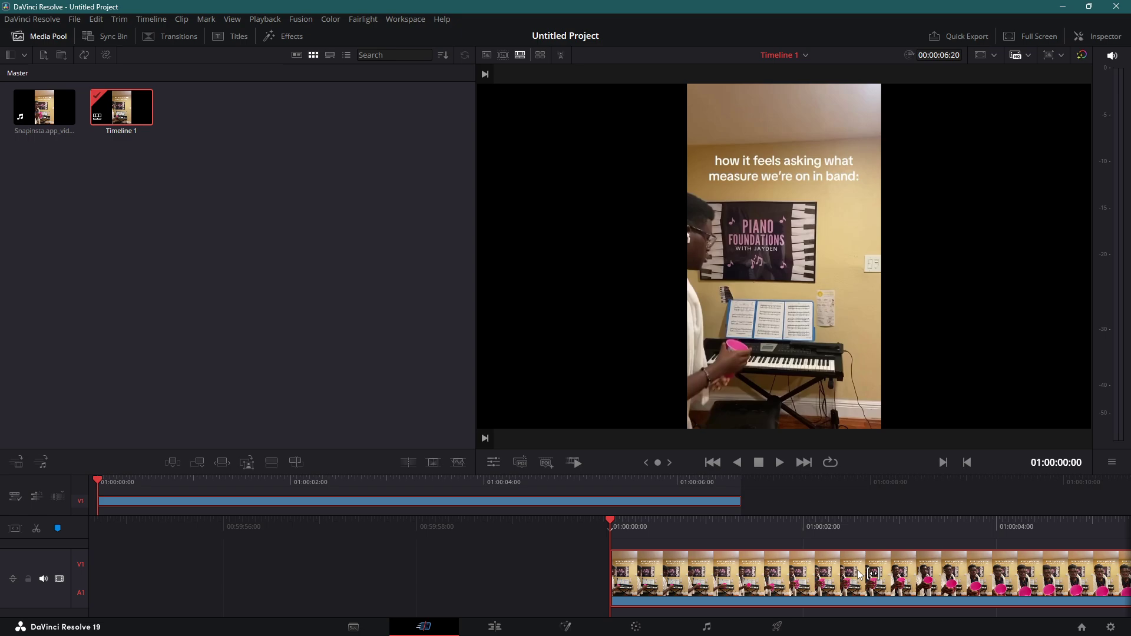
Step: Minimize DaVinci Resolve and open the live game stream in the Discord voice channel
{"action": "left_click", "coordinate": [1062, 5]}
{"action": "left_click", "coordinate": [283, 227]}
{"action": "left_click", "coordinate": [365, 291]}
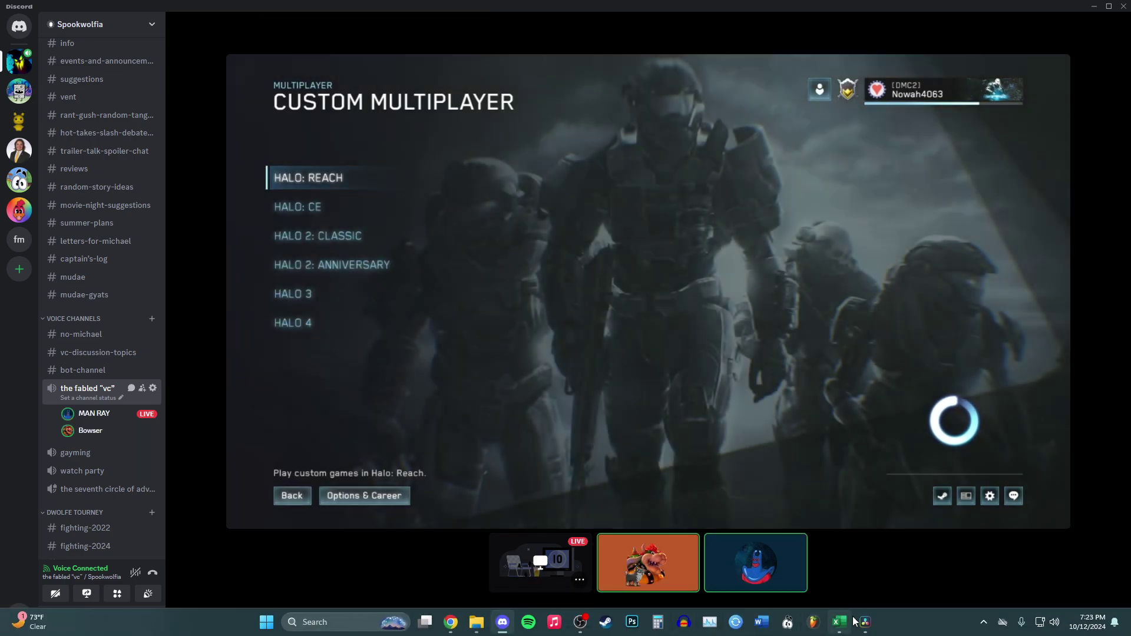
Step: Return to DaVinci Resolve and mute the audio of the timeline clip
{"action": "left_click", "coordinate": [860, 622]}
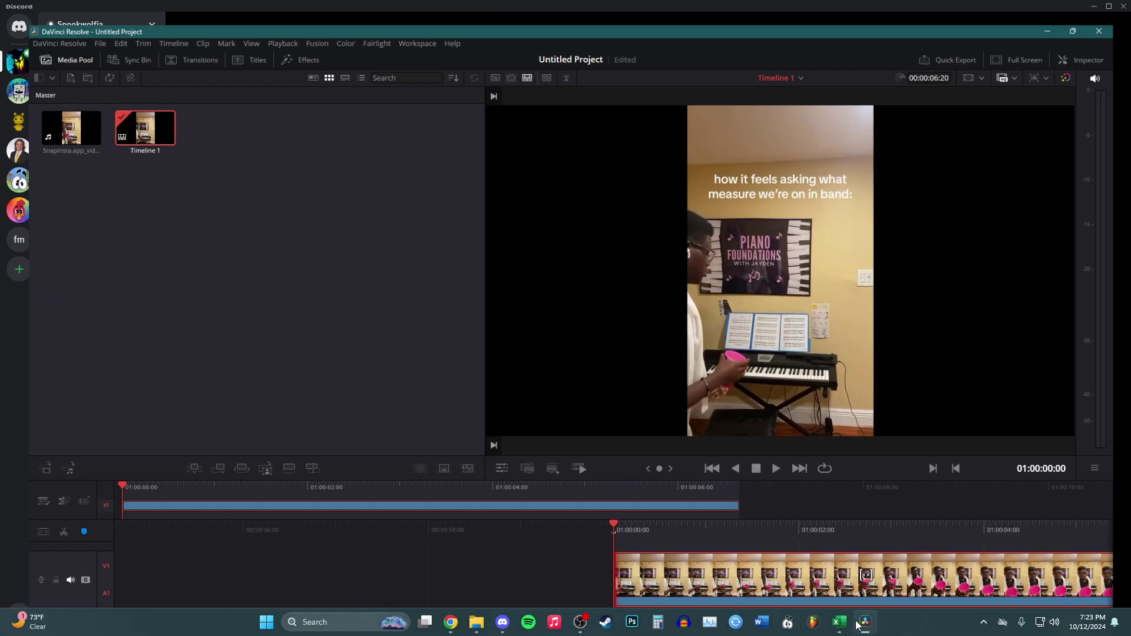
{"action": "right_click", "coordinate": [703, 585]}
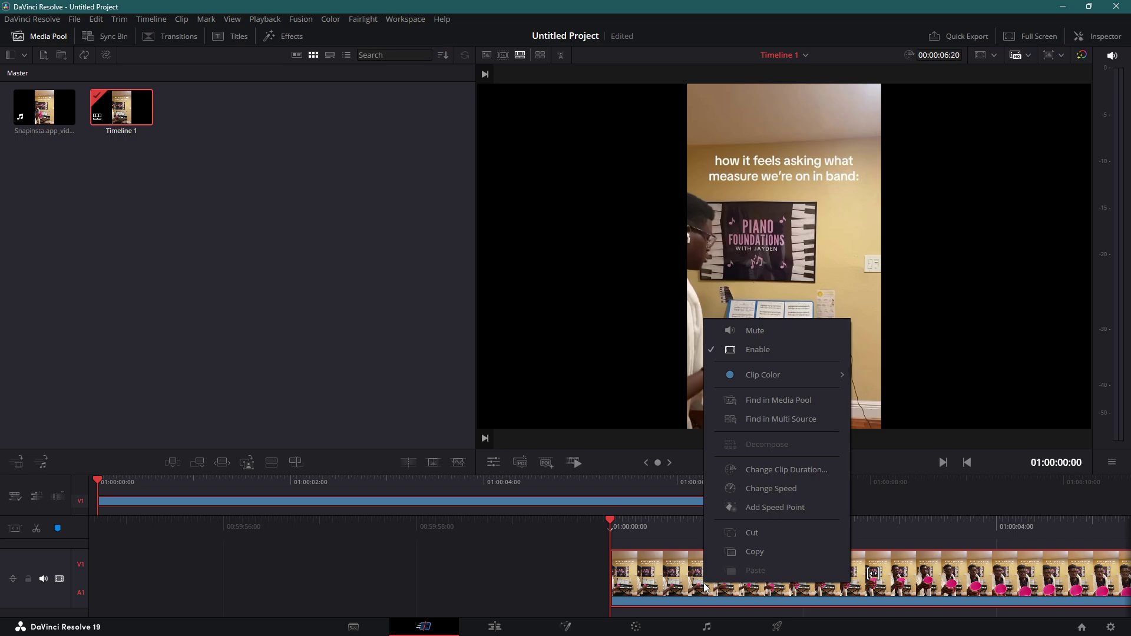
{"action": "left_click", "coordinate": [732, 331]}
{"action": "left_click_drag", "start_coordinate": [673, 545], "coordinate": [894, 601]}
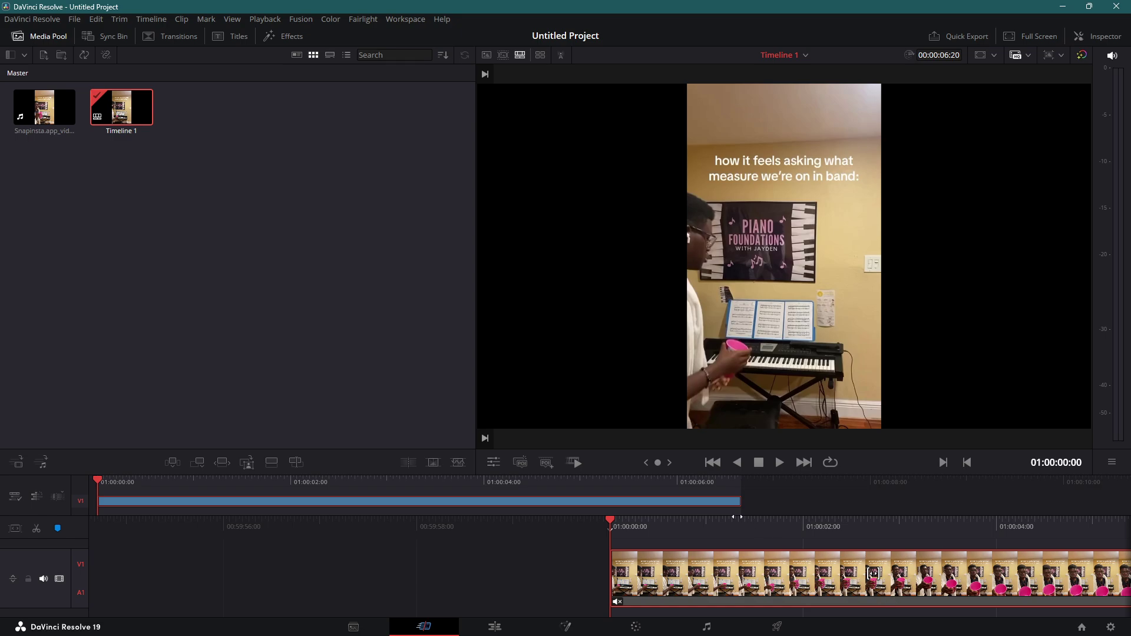
Step: Crop the caption off the clip by setting the top crop to 28.50
{"action": "left_click", "coordinate": [492, 462]}
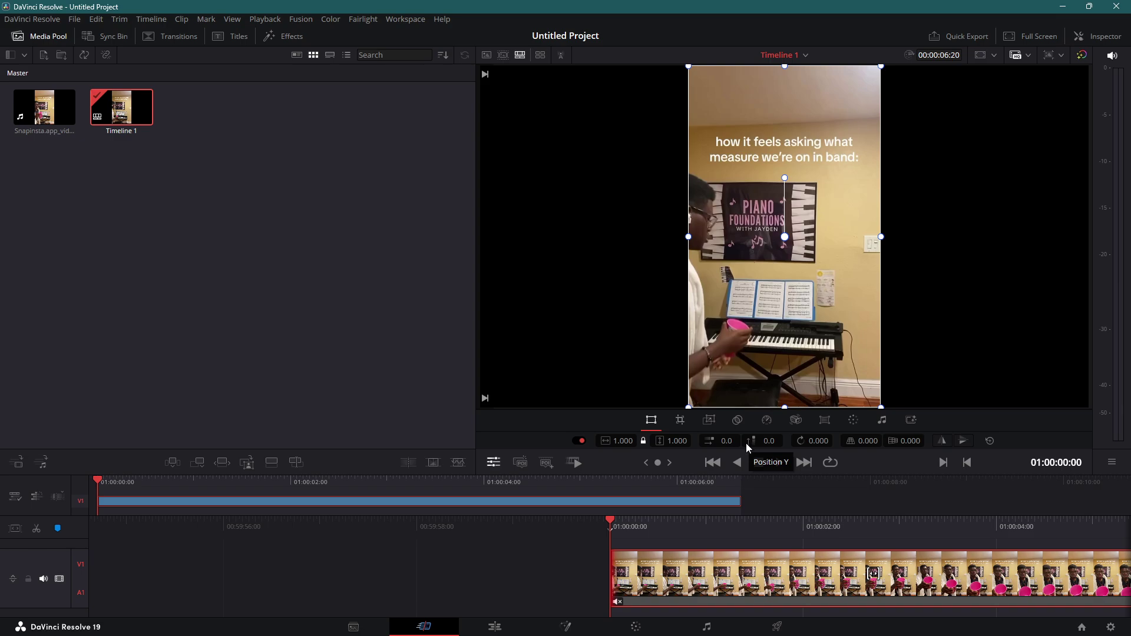
{"action": "left_click", "coordinate": [680, 419]}
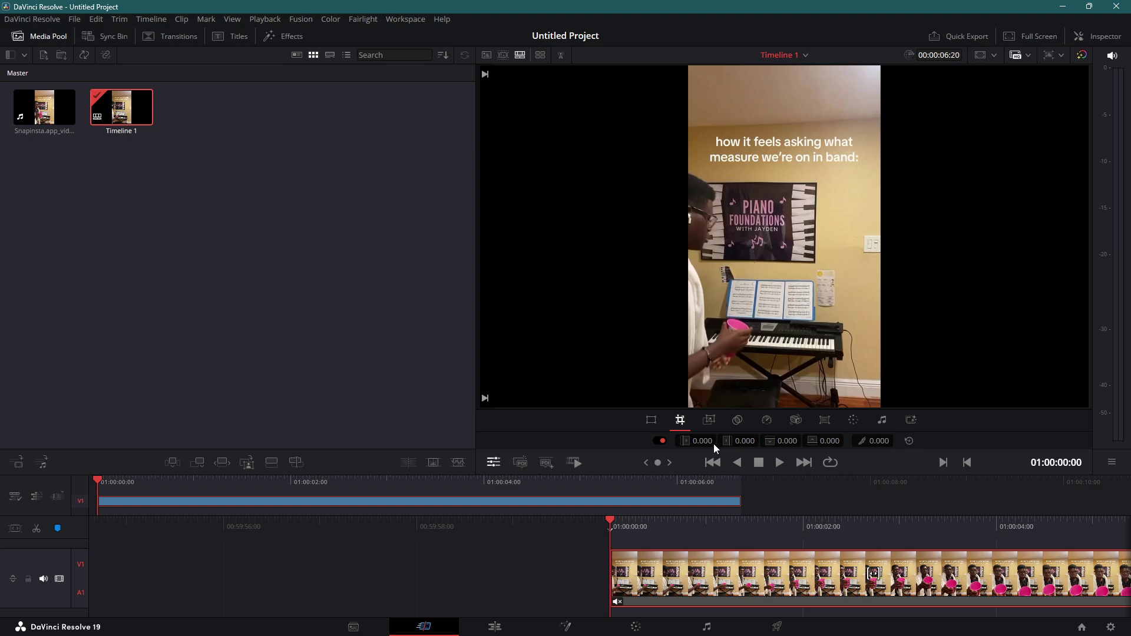
{"action": "mouse_move", "coordinate": [772, 443]}
{"action": "left_mouse_down"}
{"action": "mouse_move", "coordinate": [803, 440]}
{"action": "mouse_move", "coordinate": [777, 441]}
{"action": "mouse_move", "coordinate": [786, 441]}
{"action": "left_mouse_up"}
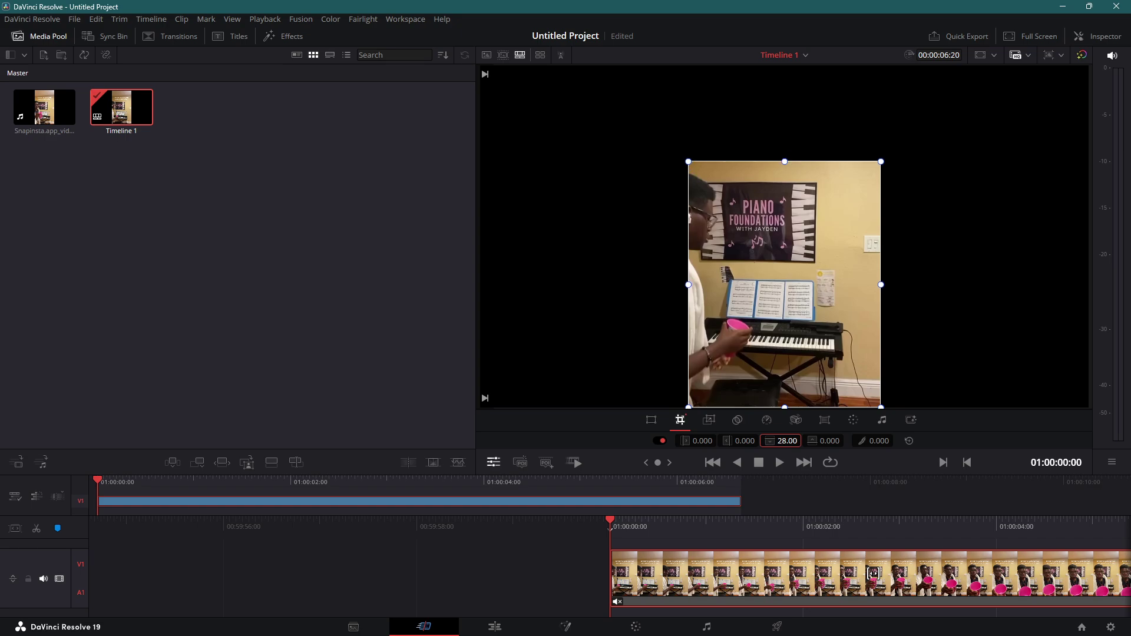
{"action": "left_click", "coordinate": [788, 440]}
{"action": "key", "text": "Return"}
{"action": "key", "text": "Return"}
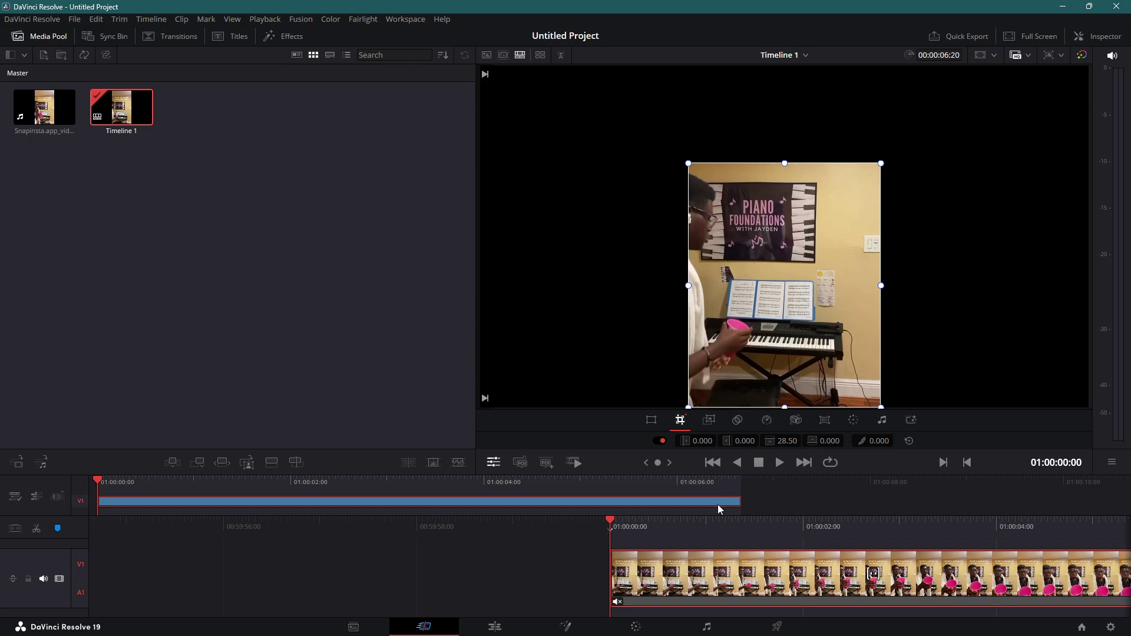
Step: Play the cropped clip from its start and set its speed to 250%
{"action": "left_click_drag", "start_coordinate": [722, 514], "coordinate": [539, 516]}
{"action": "key", "text": "Home"}
{"action": "key", "text": "space"}
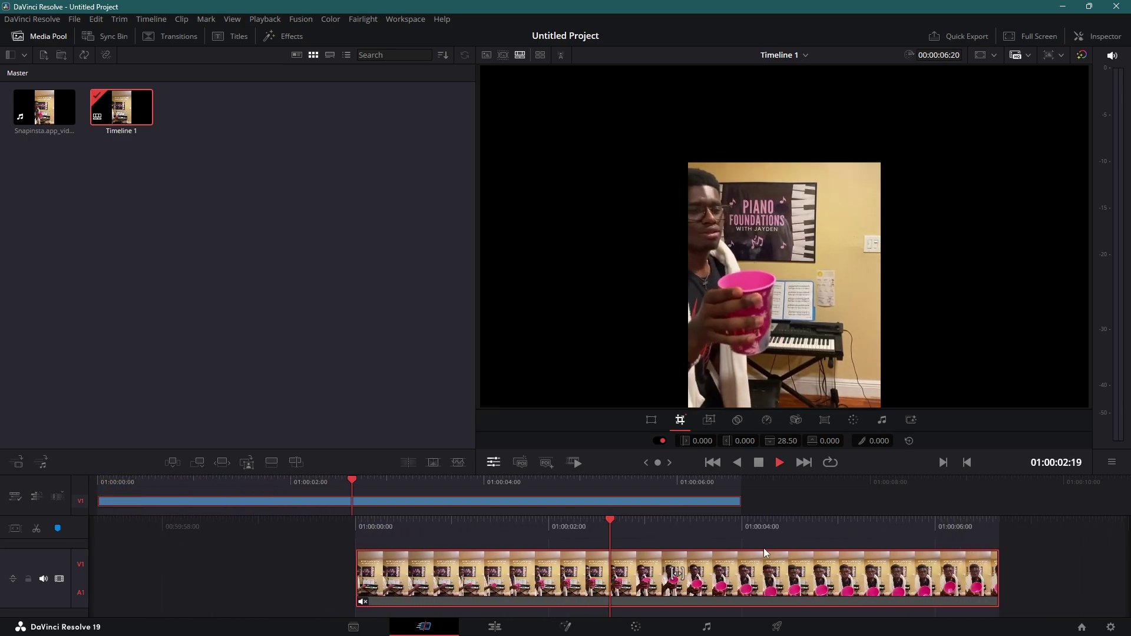
{"action": "right_click", "coordinate": [759, 569]}
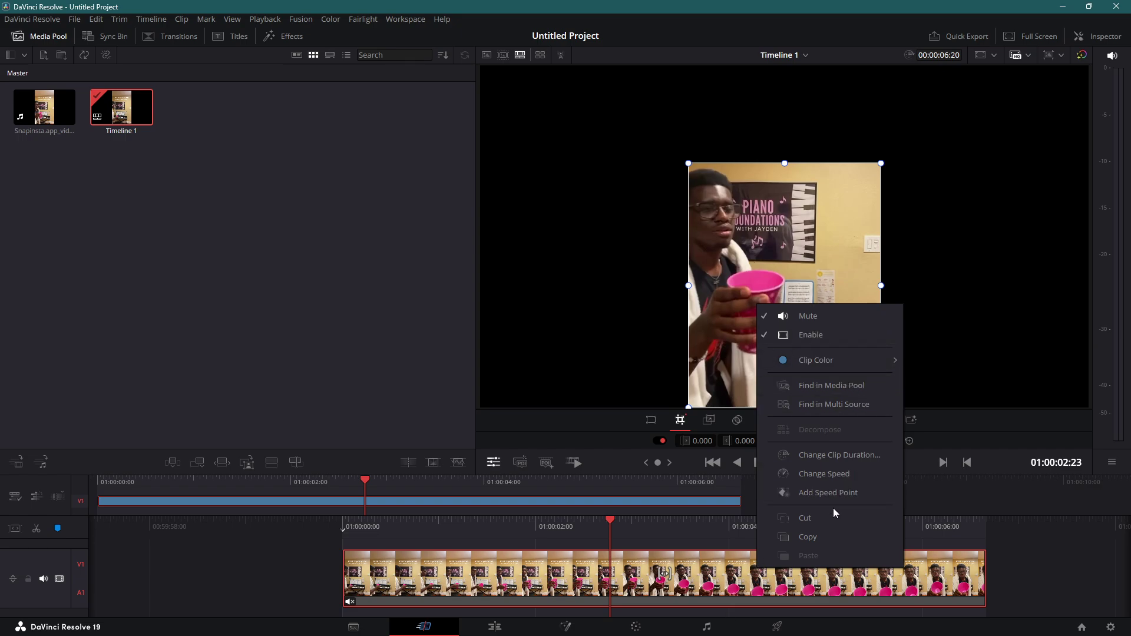
{"action": "left_click", "coordinate": [824, 474]}
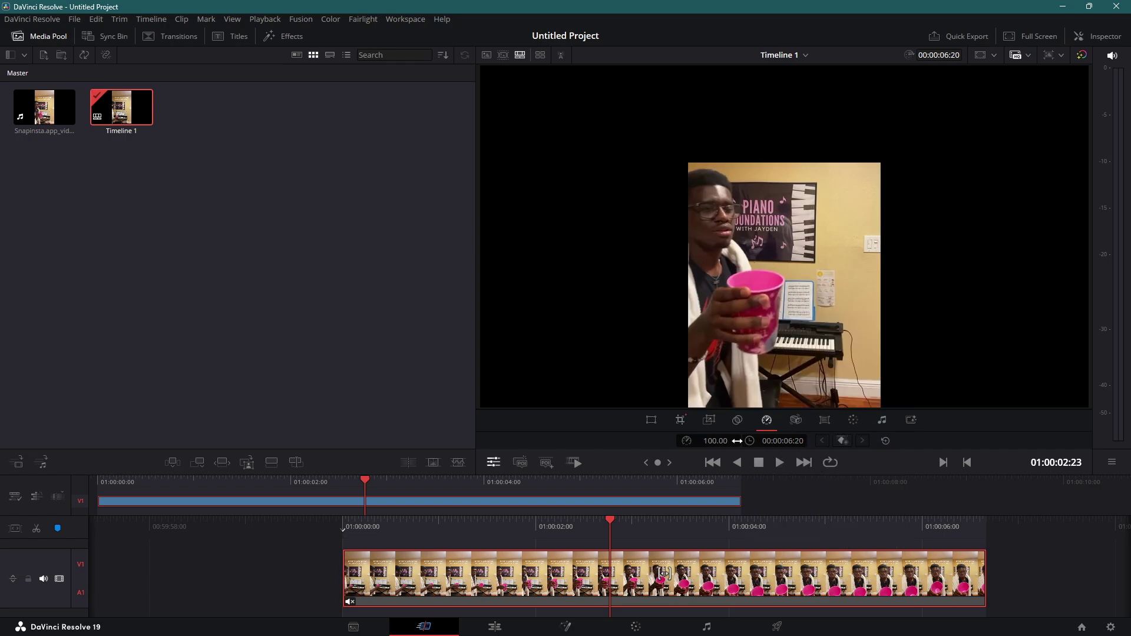
{"action": "left_click", "coordinate": [730, 446]}
{"action": "type", "text": "250"}
{"action": "key", "text": "Return"}
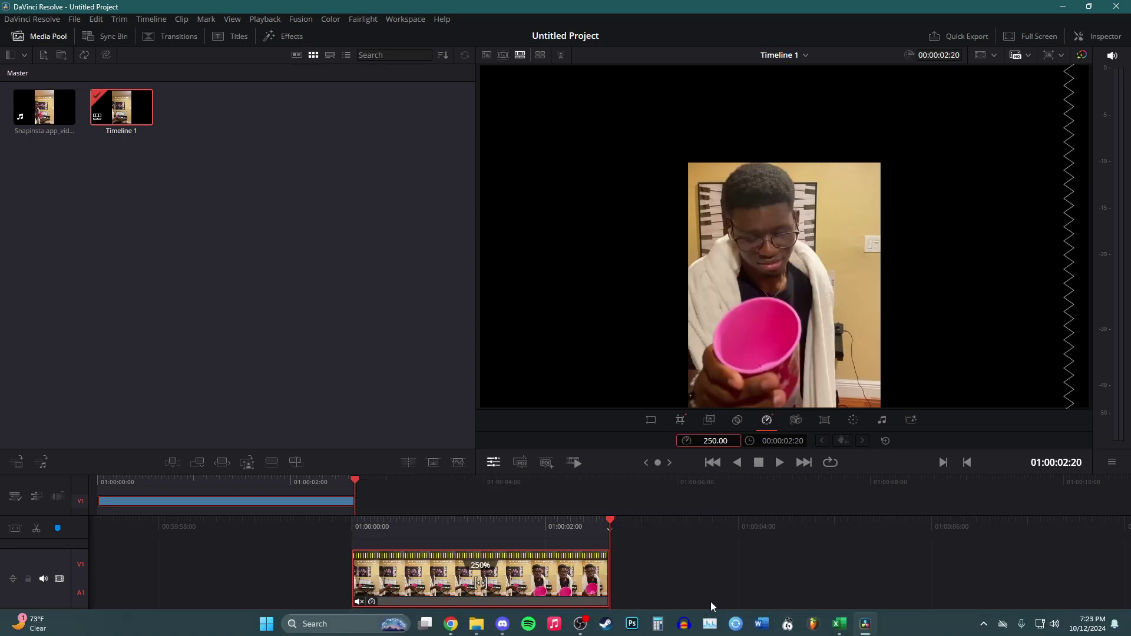
Step: Switch to Discord to watch the live stream and return to the DaVinci Resolve project
{"action": "left_click", "coordinate": [498, 627]}
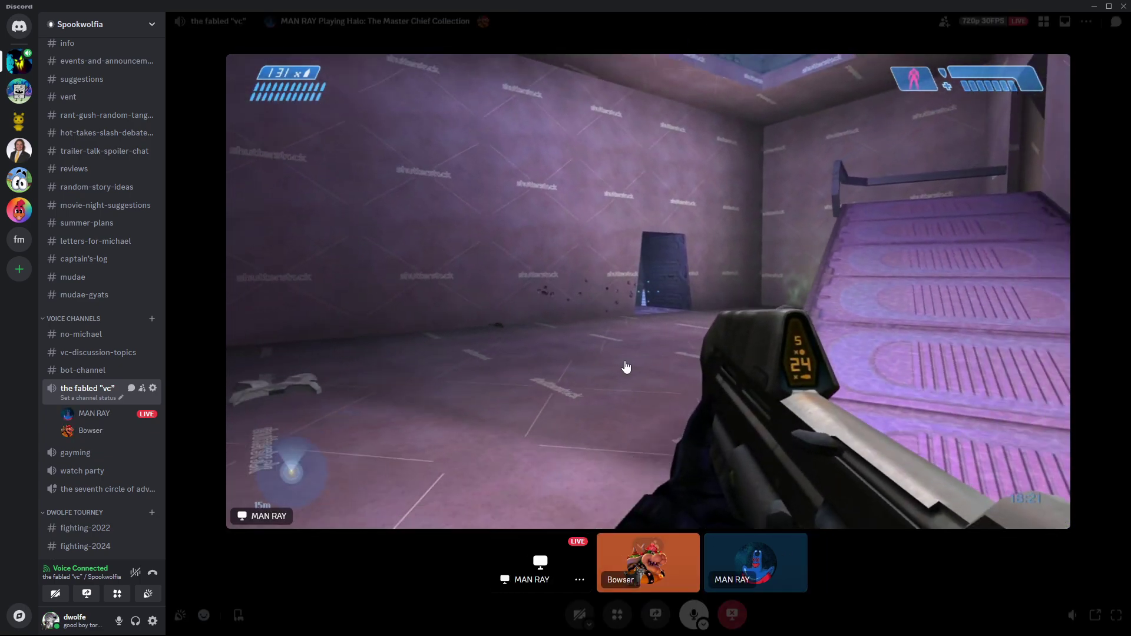
{"action": "left_click", "coordinate": [865, 632]}
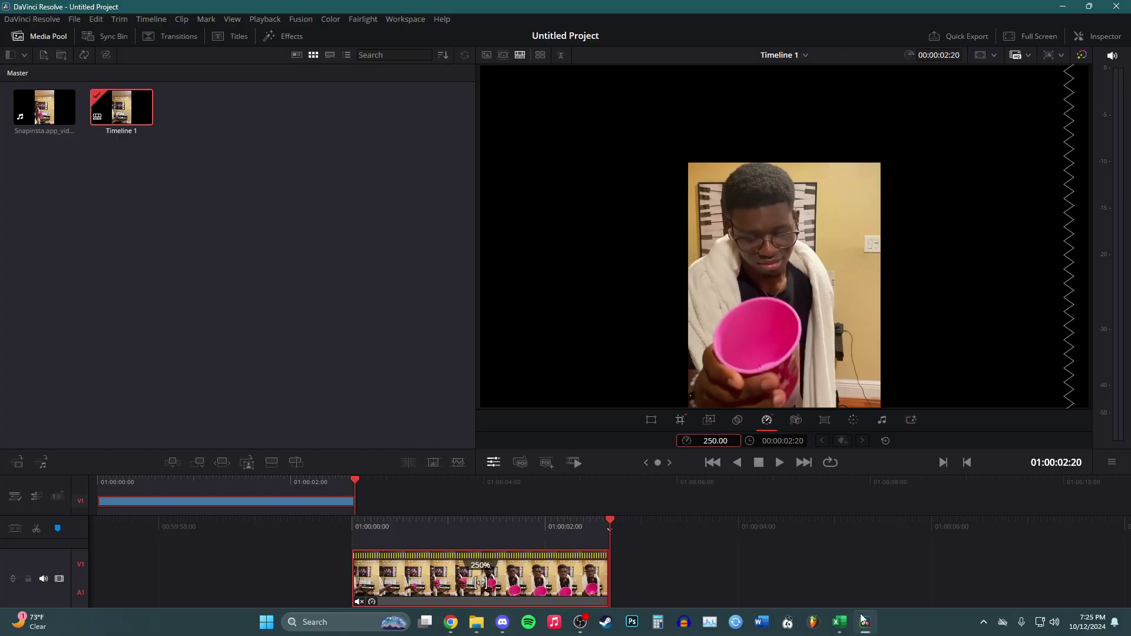
{"action": "left_click_drag", "start_coordinate": [648, 7], "coordinate": [837, 1]}
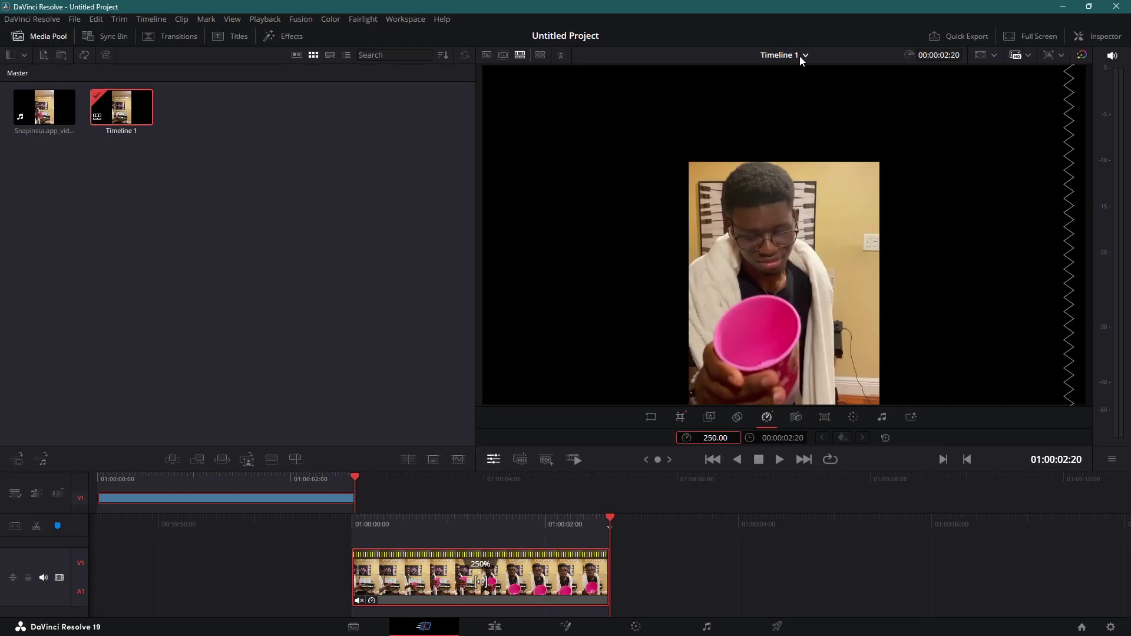
Step: Transform the clip with a zoom of 1.800 and a vertical position of 119.0
{"action": "left_click", "coordinate": [443, 591]}
{"action": "key", "text": "Home"}
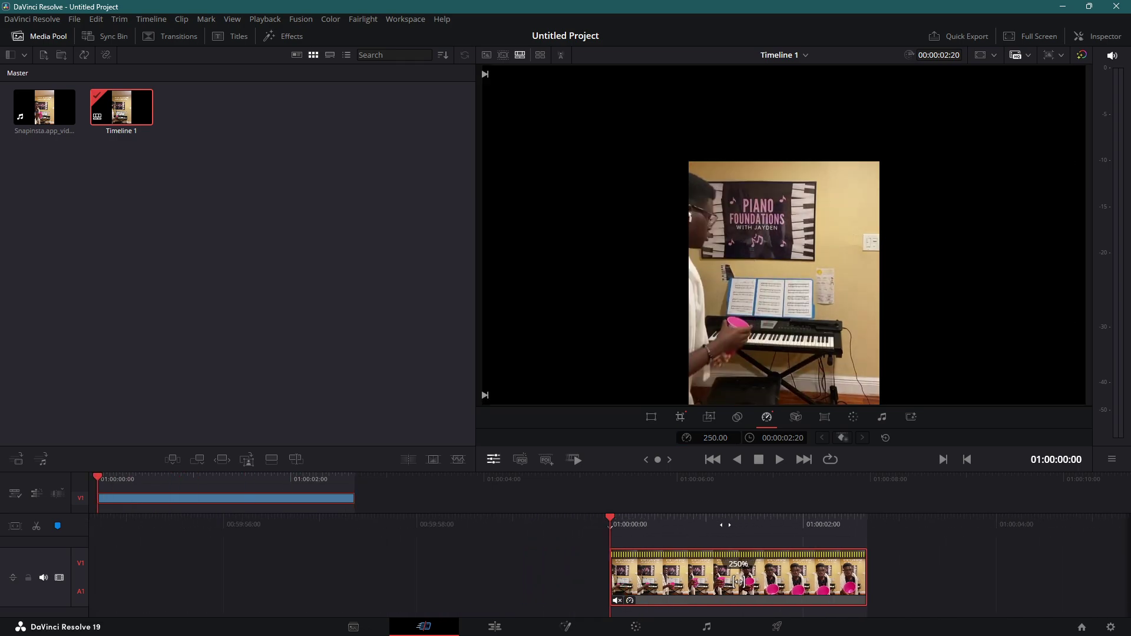
{"action": "left_click", "coordinate": [652, 417]}
{"action": "left_click_drag", "start_coordinate": [668, 442], "coordinate": [698, 442]}
{"action": "left_click_drag", "start_coordinate": [766, 437], "coordinate": [836, 438]}
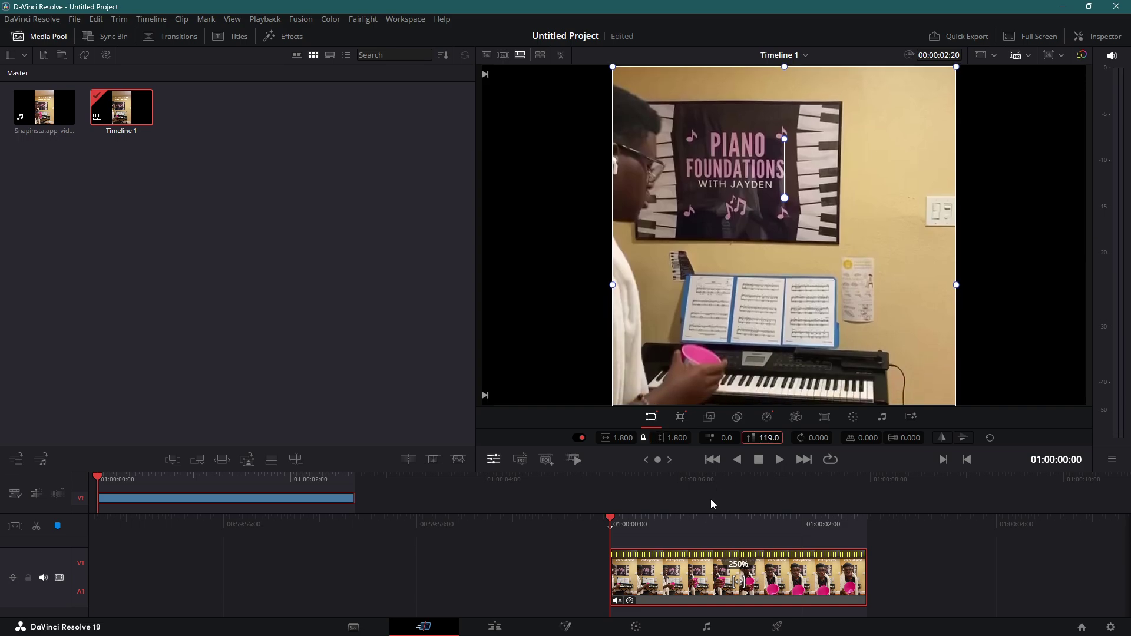
Step: Play the clip to check its framing and set its zoom to 1.420 and vertical position to 214.0
{"action": "key", "text": "space"}
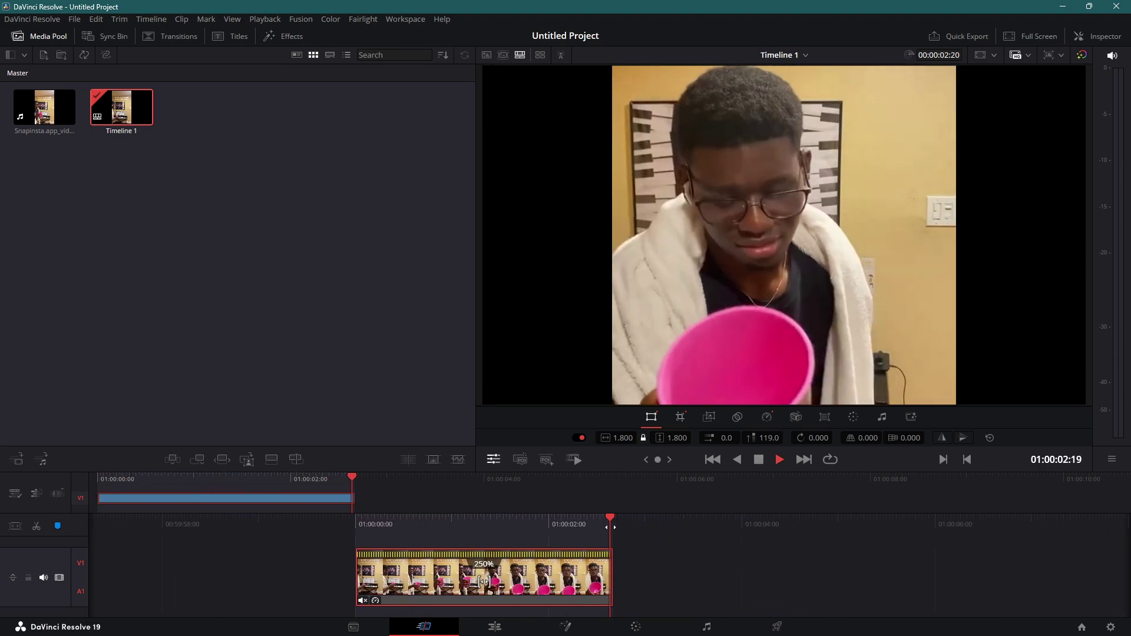
{"action": "left_click_drag", "start_coordinate": [679, 438], "coordinate": [882, 438]}
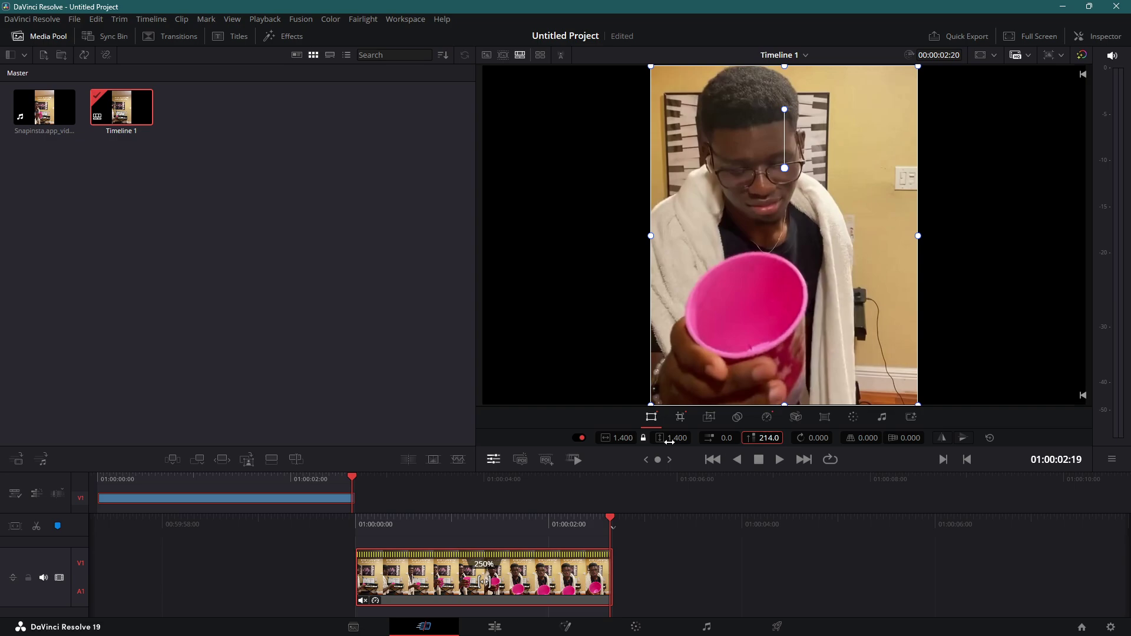
{"action": "left_click_drag", "start_coordinate": [669, 441], "coordinate": [678, 442]}
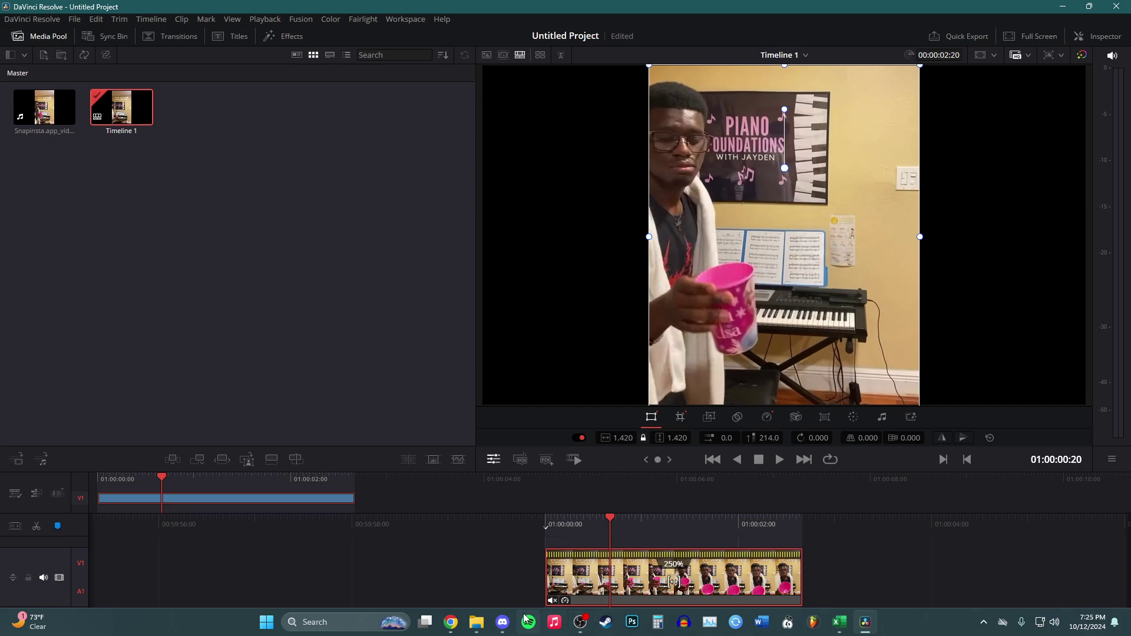
Step: Pop out the Discord stream, minimize the main Discord window and place the small stream window over the media pool
{"action": "left_click", "coordinate": [502, 622]}
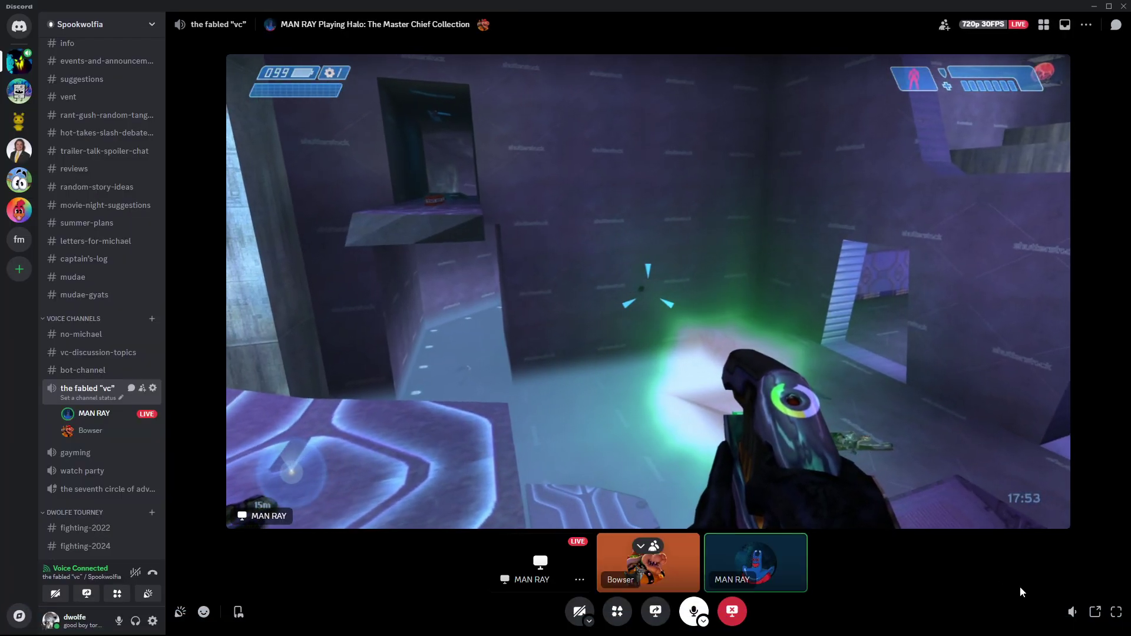
{"action": "left_click", "coordinate": [1095, 612]}
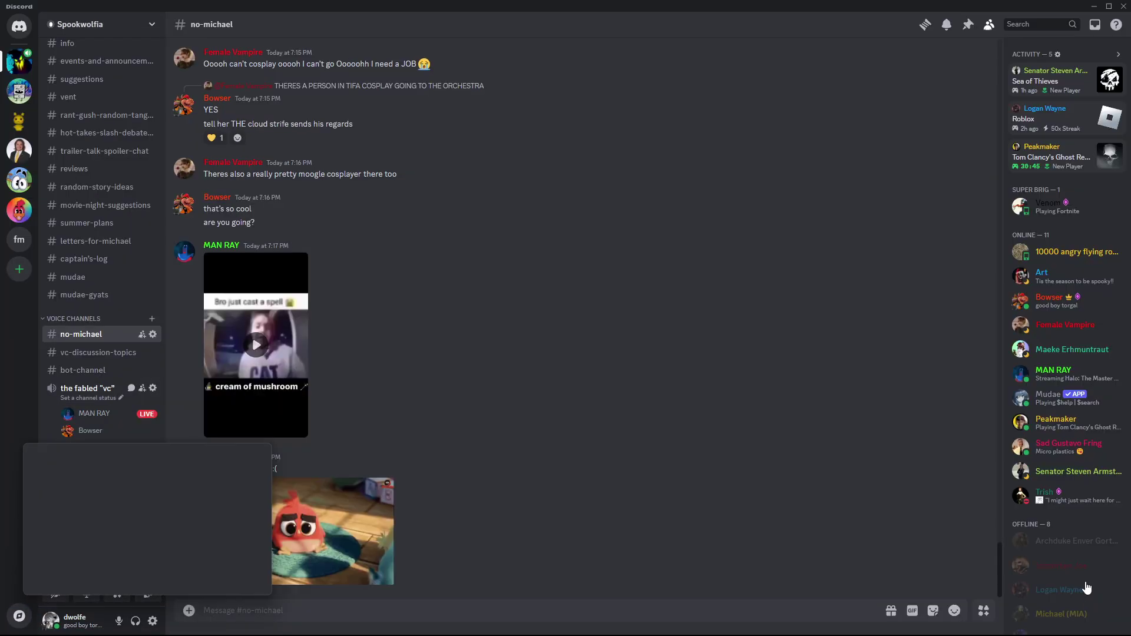
{"action": "left_click", "coordinate": [1095, 6]}
{"action": "left_click_drag", "start_coordinate": [147, 449], "coordinate": [343, 100]}
Step: Play the edited clip repeatedly from its start to check its crop, speed and framing
{"action": "left_click", "coordinate": [844, 539]}
{"action": "key", "text": "Home"}
{"action": "key", "text": "space"}
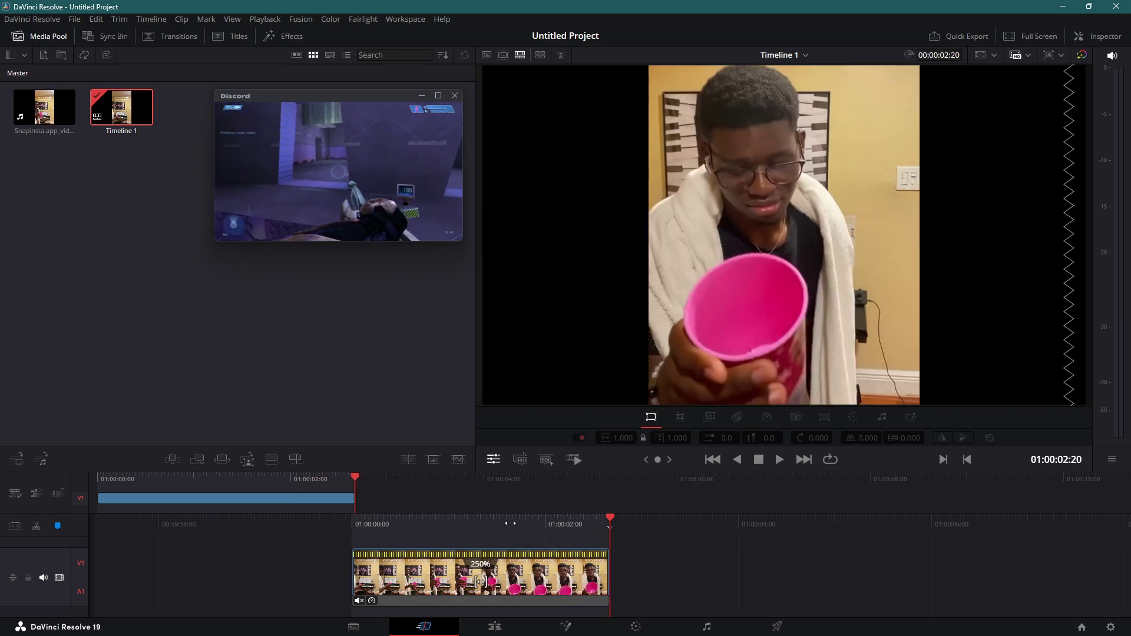
{"action": "key", "text": "Home"}
{"action": "key", "text": "space"}
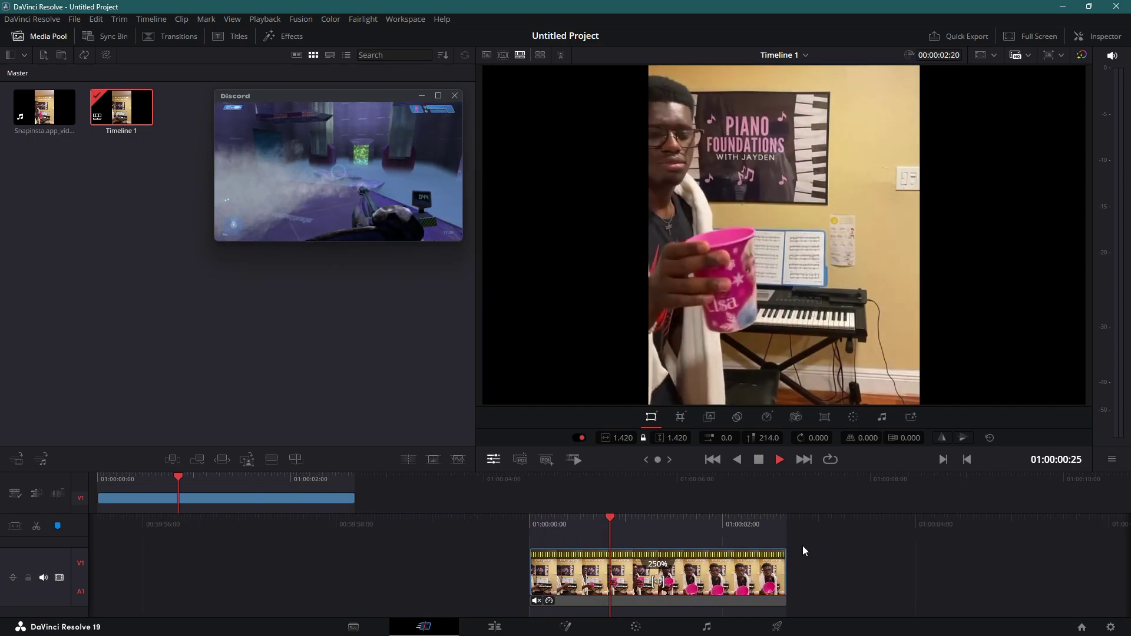
{"action": "key", "text": "space"}
{"action": "key", "text": "Home"}
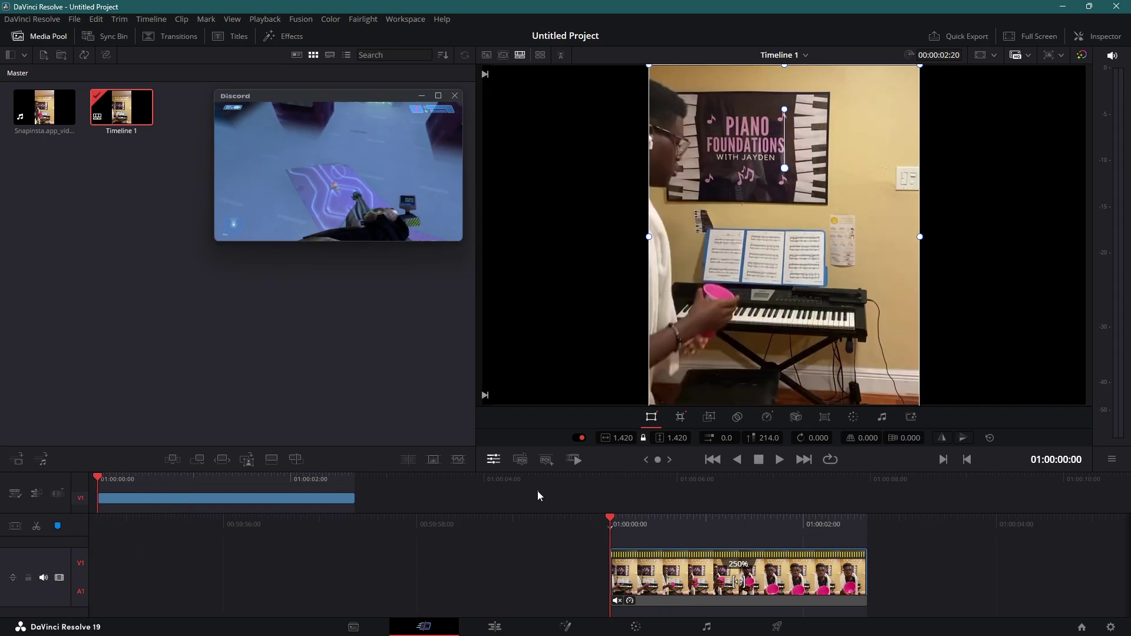
{"action": "key", "text": "space"}
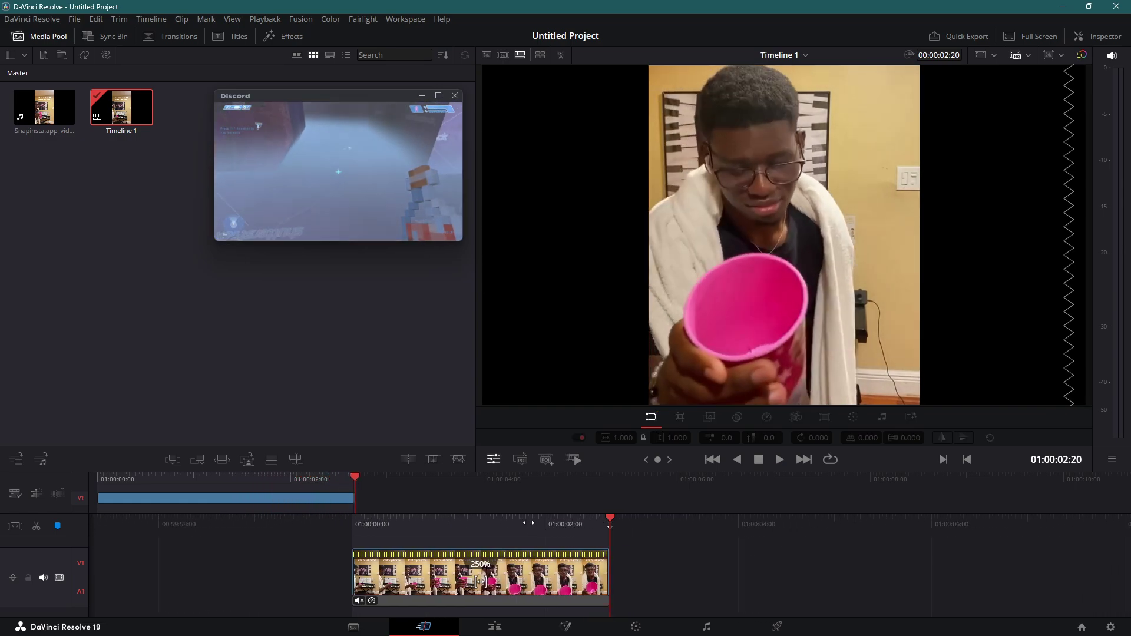
Step: Return to the clip's start and look through its crop, dynamic zoom, composite, speed and transform settings
{"action": "key", "text": "space"}
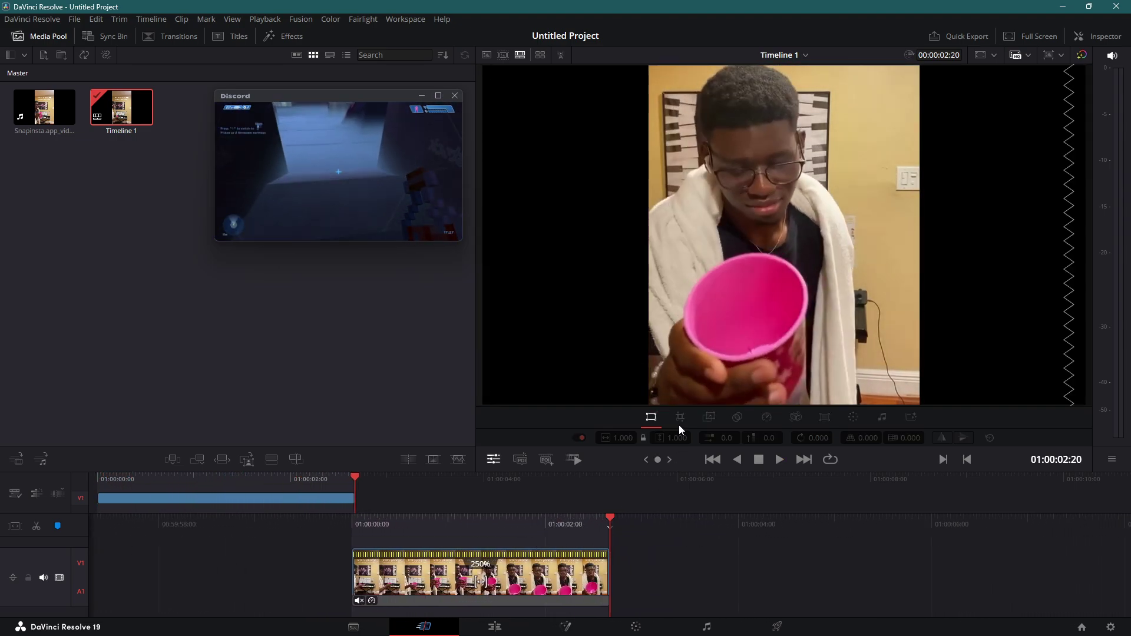
{"action": "key", "text": "Home"}
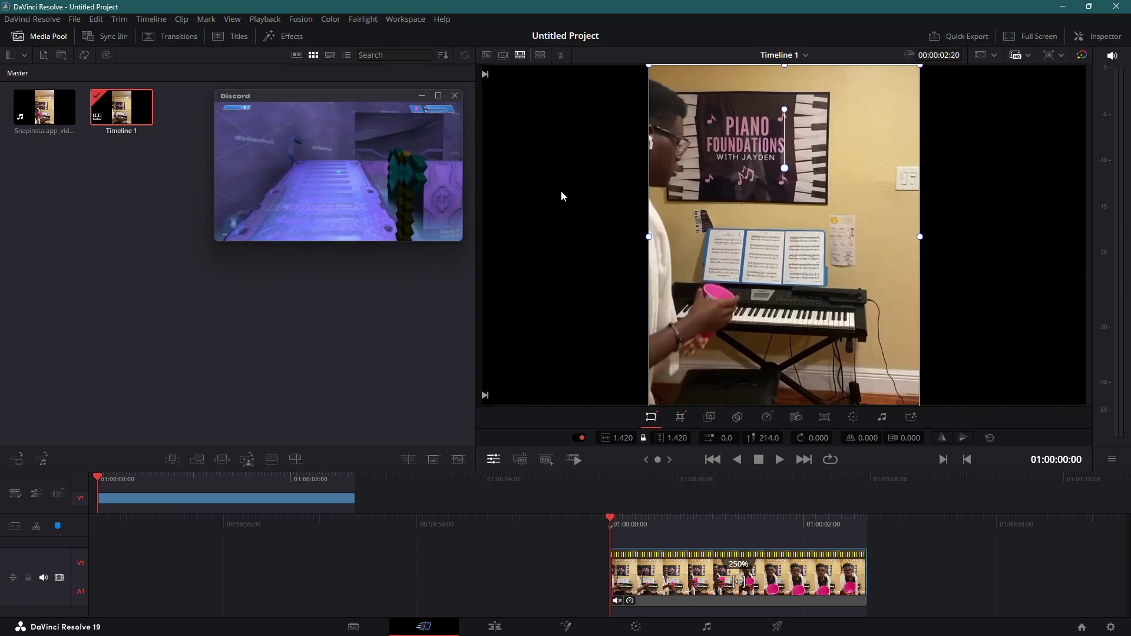
{"action": "left_click", "coordinate": [684, 419]}
{"action": "left_click", "coordinate": [711, 418]}
{"action": "left_click", "coordinate": [743, 420]}
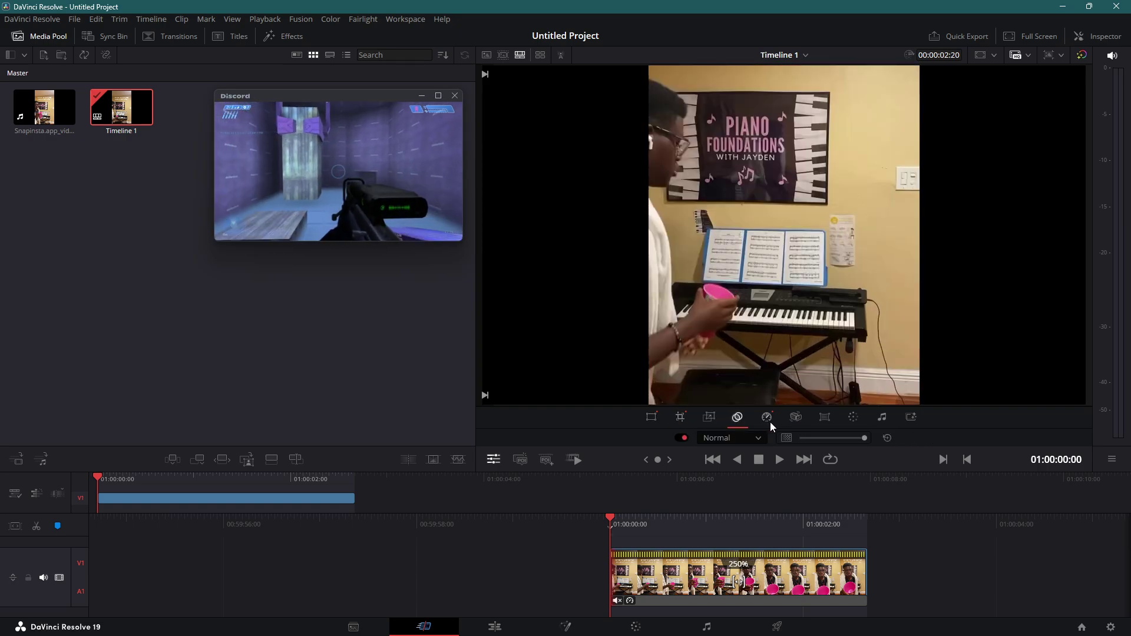
{"action": "left_click", "coordinate": [767, 418]}
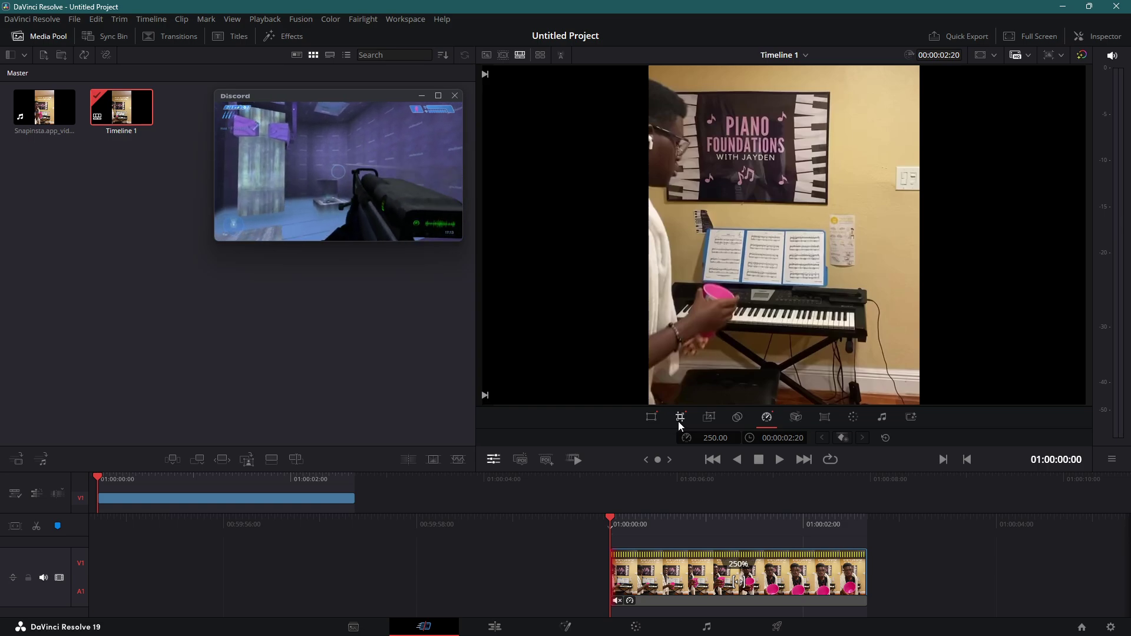
{"action": "left_click", "coordinate": [650, 418]}
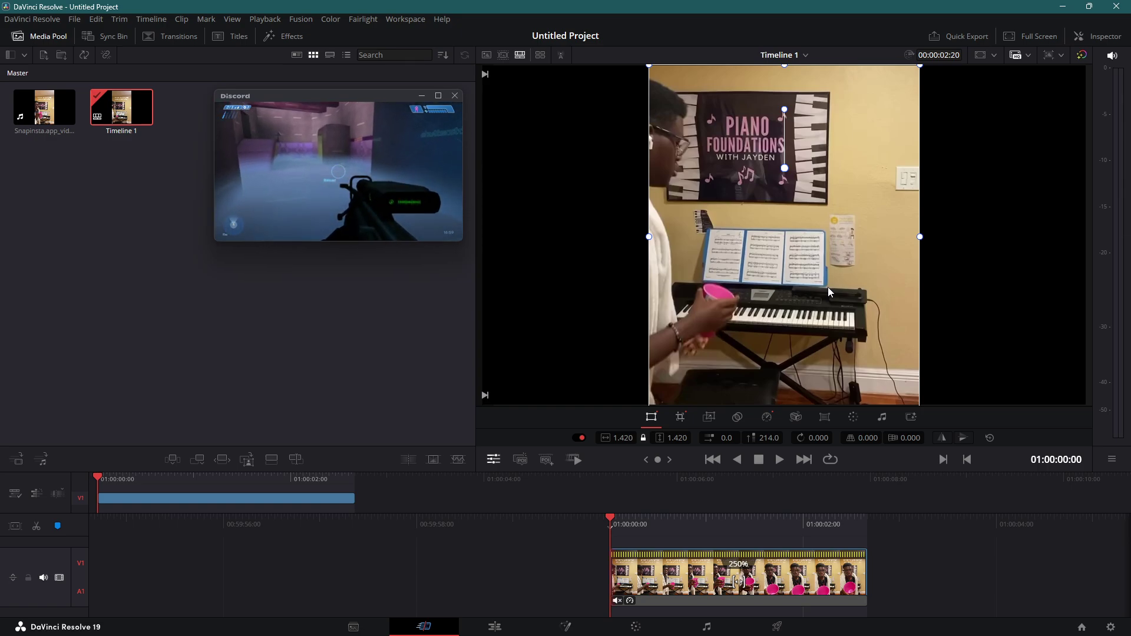
Step: Play the clip forward and in reverse to check the edit, ending at its first frame
{"action": "key", "text": "space"}
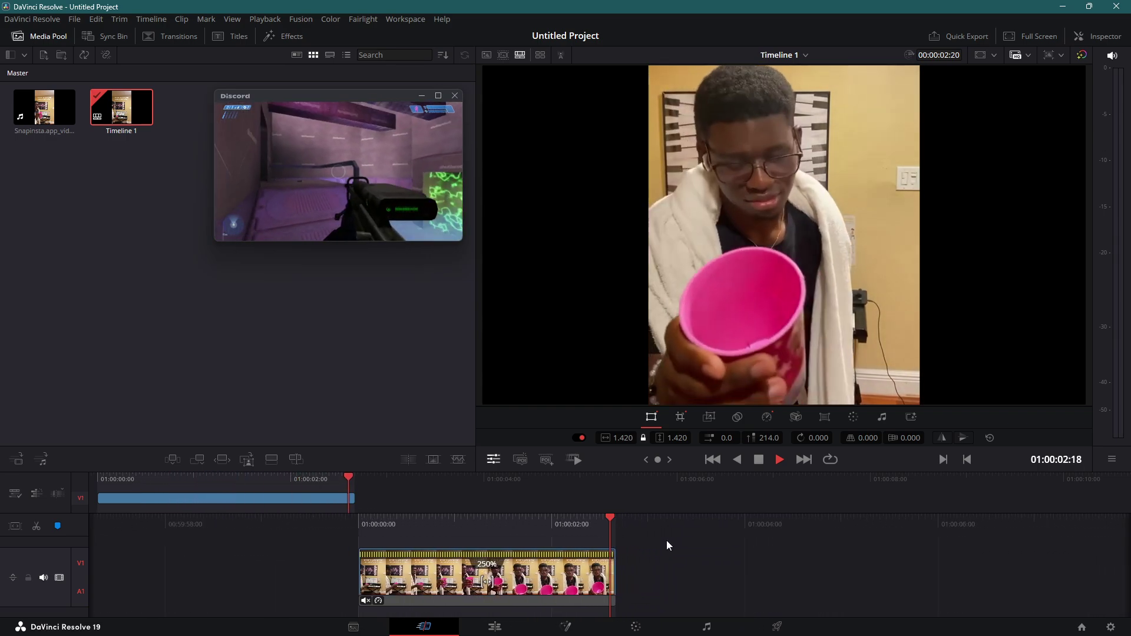
{"action": "key", "text": "j"}
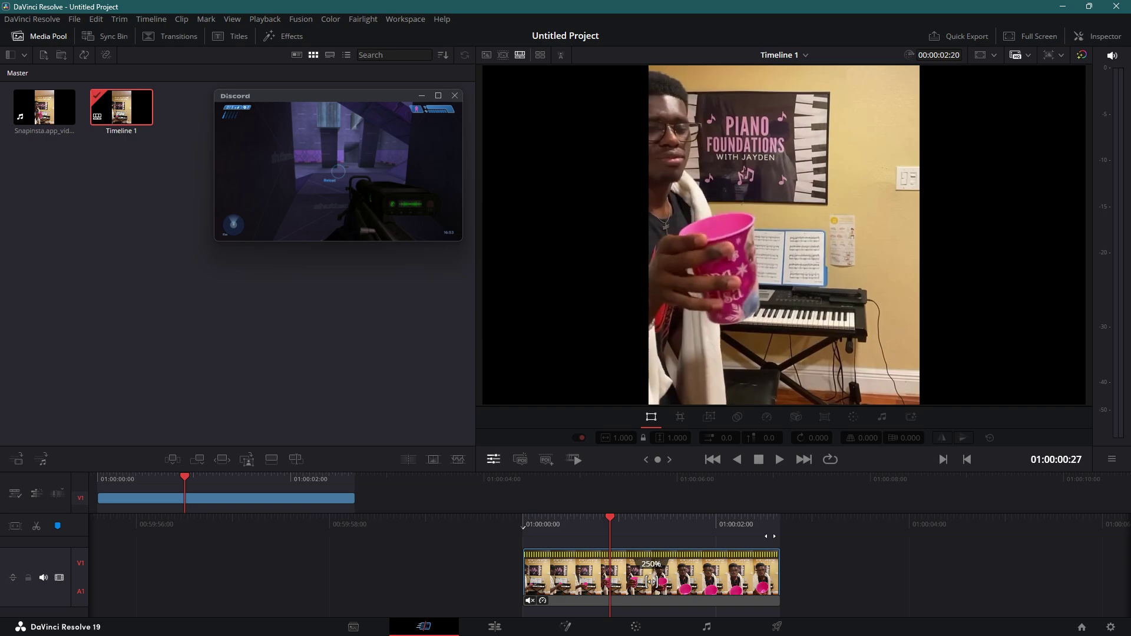
{"action": "key", "text": "l"}
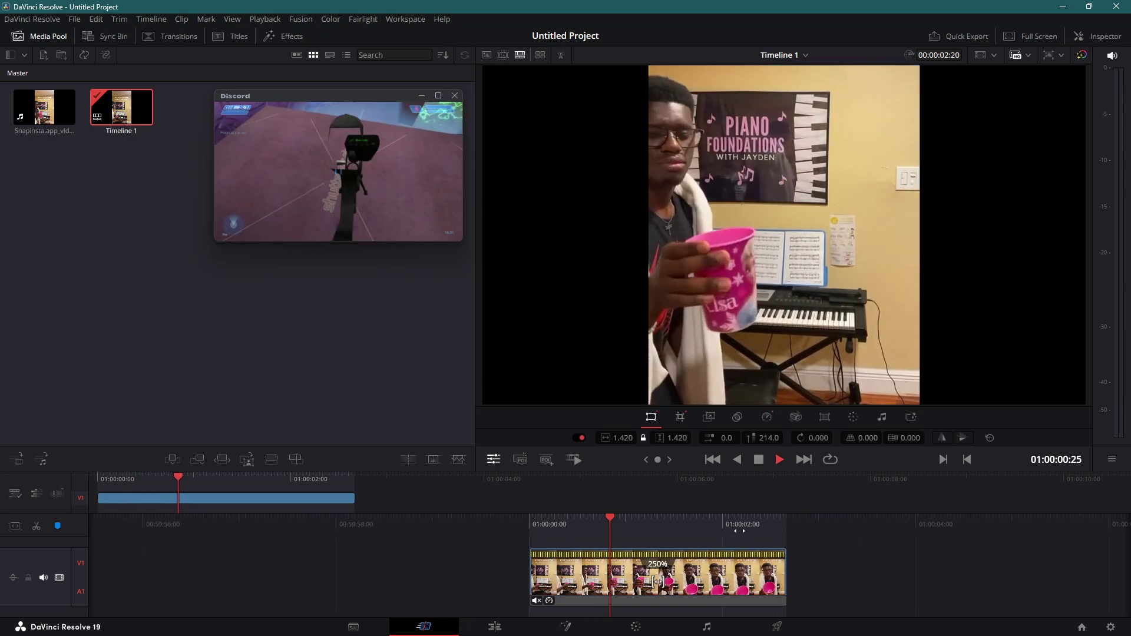
{"action": "key", "text": "j"}
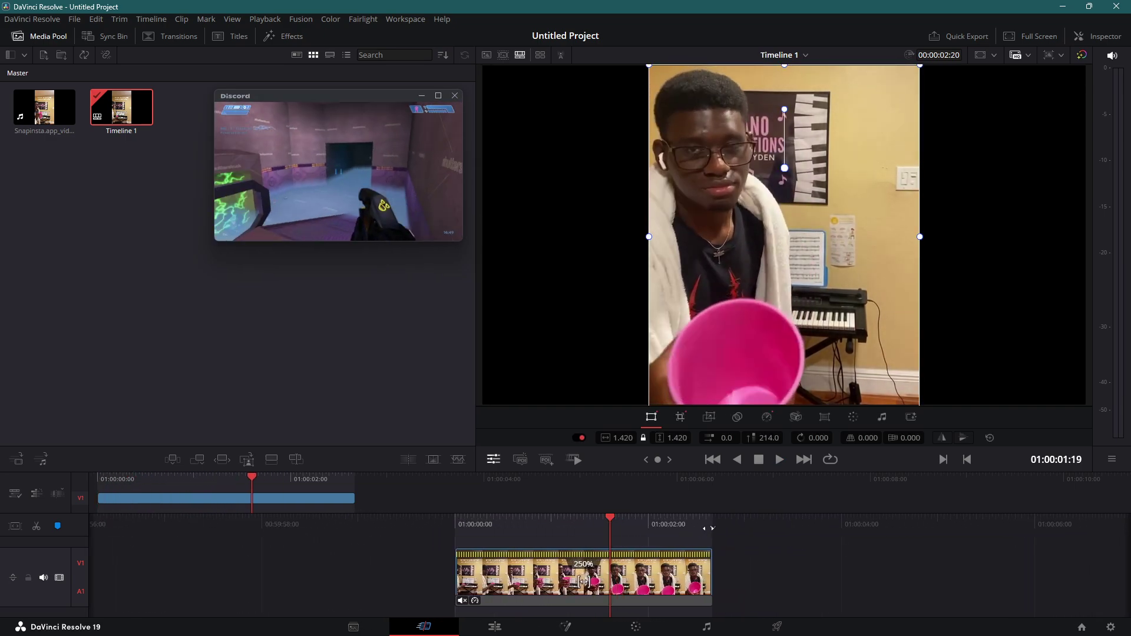
{"action": "key", "text": "k"}
{"action": "key", "text": "Home"}
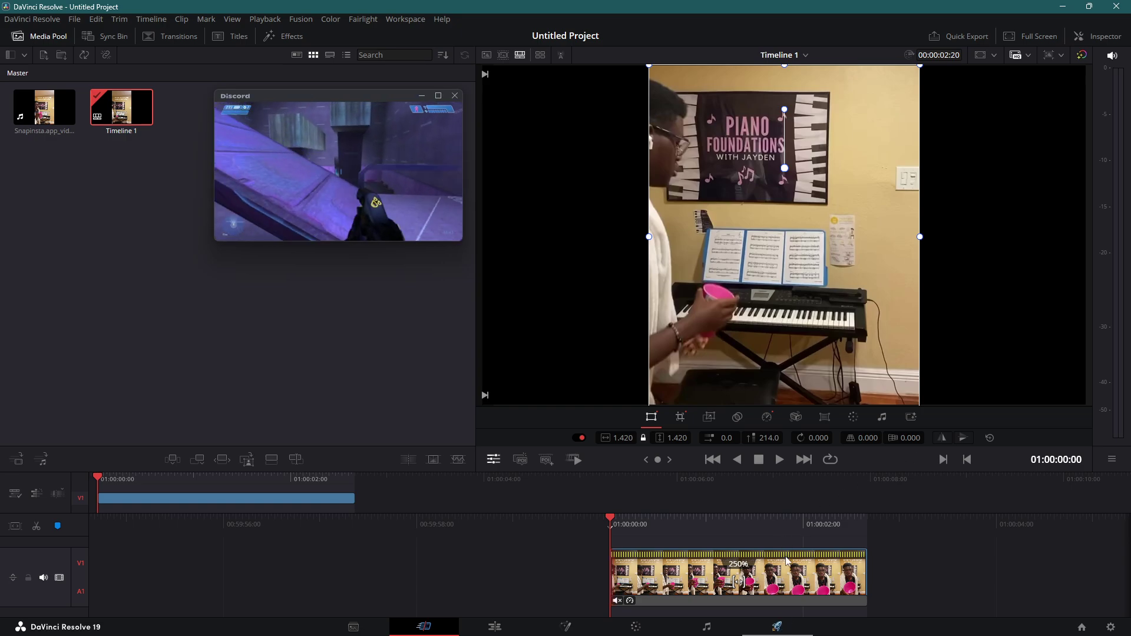
Step: Open the Deliver page and set the export format to GIF
{"action": "left_click", "coordinate": [777, 626]}
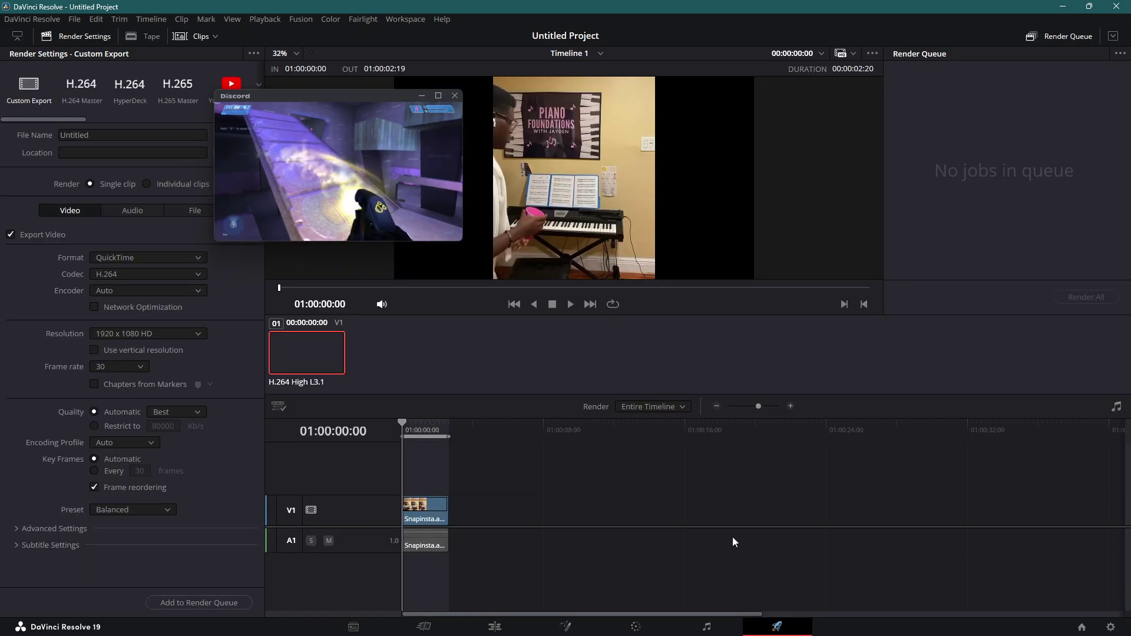
{"action": "left_click", "coordinate": [180, 261]}
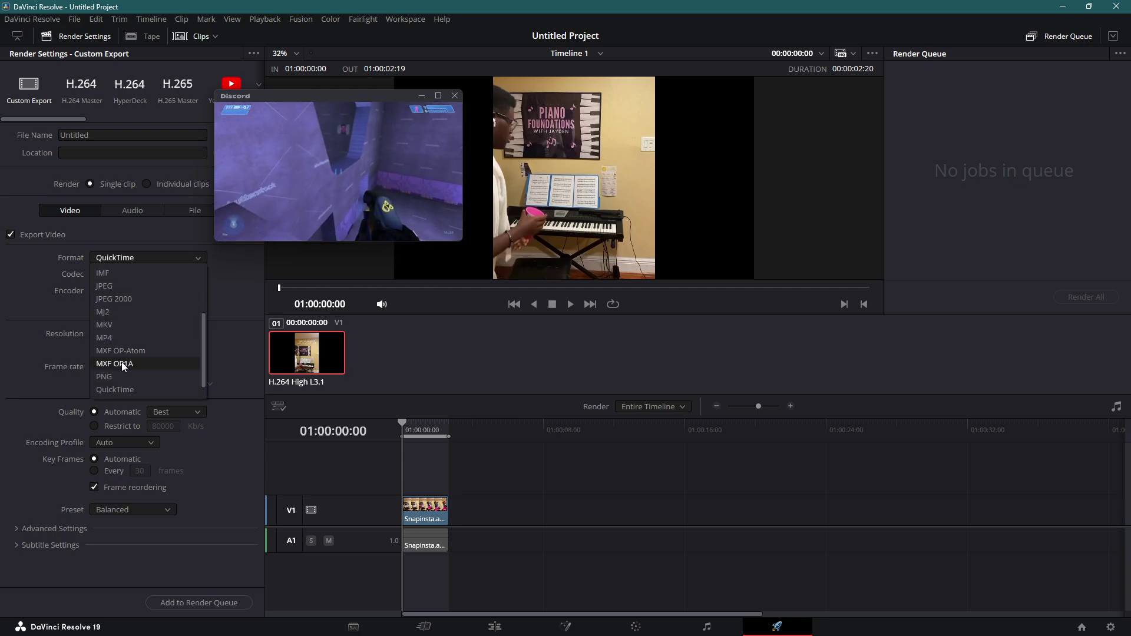
{"action": "left_click", "coordinate": [123, 326]}
{"action": "left_click", "coordinate": [130, 260]}
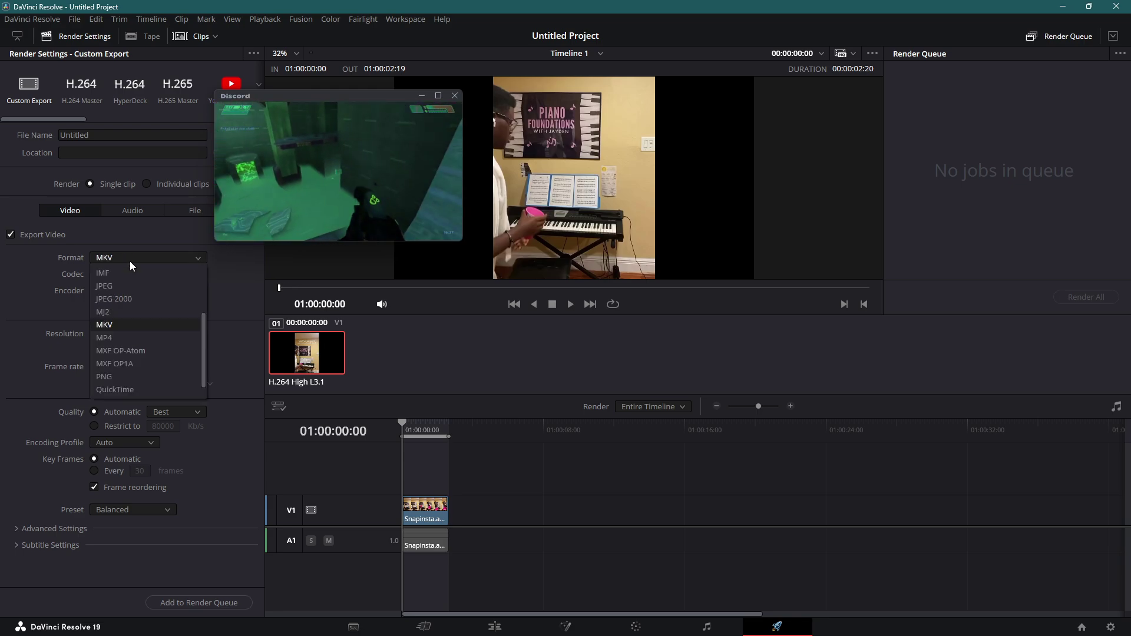
{"action": "scroll", "coordinate": [121, 336], "scroll_direction": "up", "scroll_amount": 2}
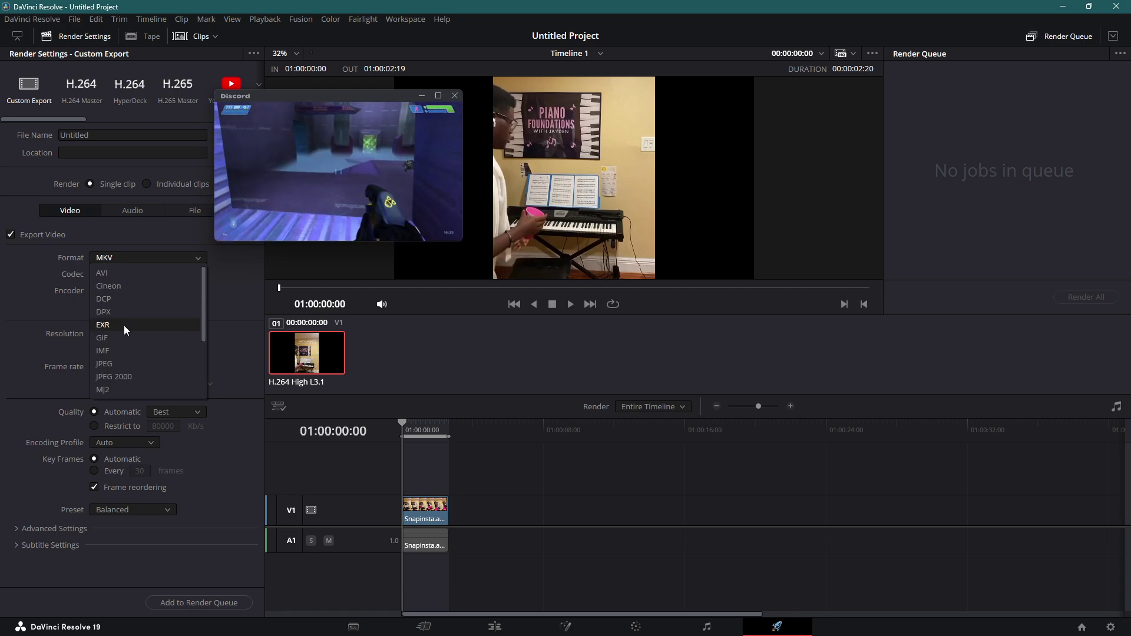
{"action": "left_click", "coordinate": [125, 329]}
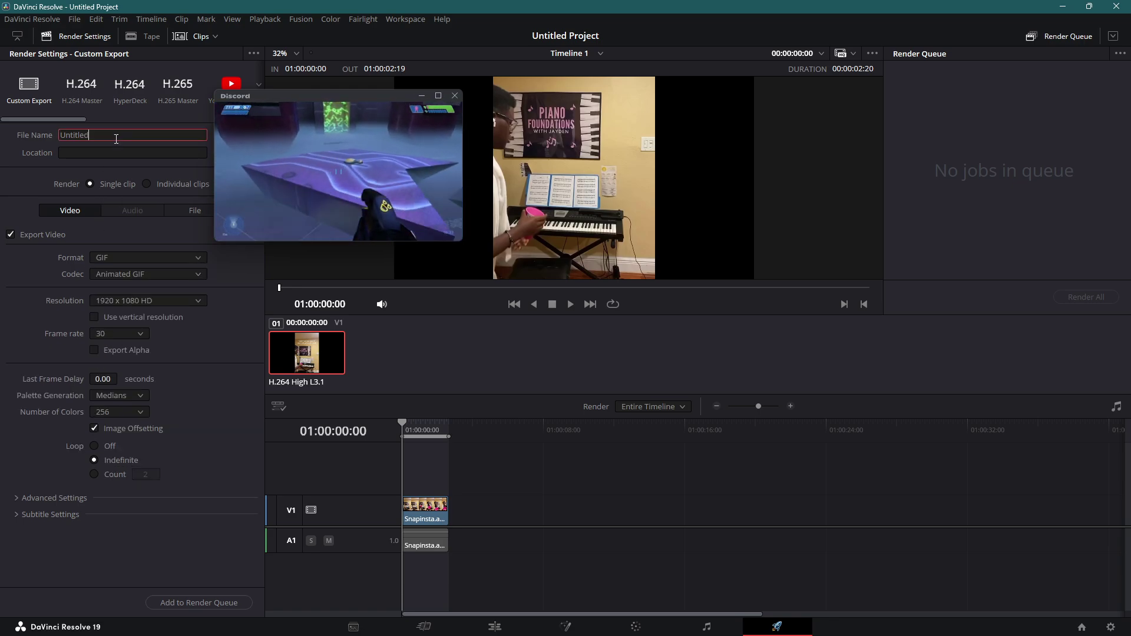
Step: Name the export file spare
{"action": "left_click", "coordinate": [77, 135]}
{"action": "type", "text": "spare"}
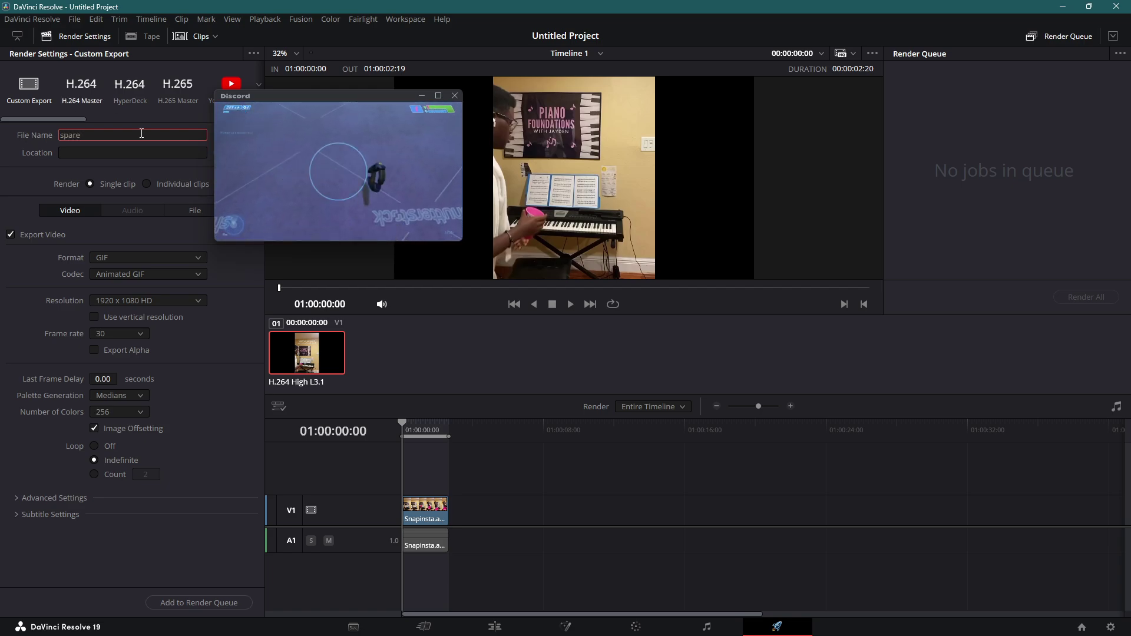
{"action": "key", "text": "Tab"}
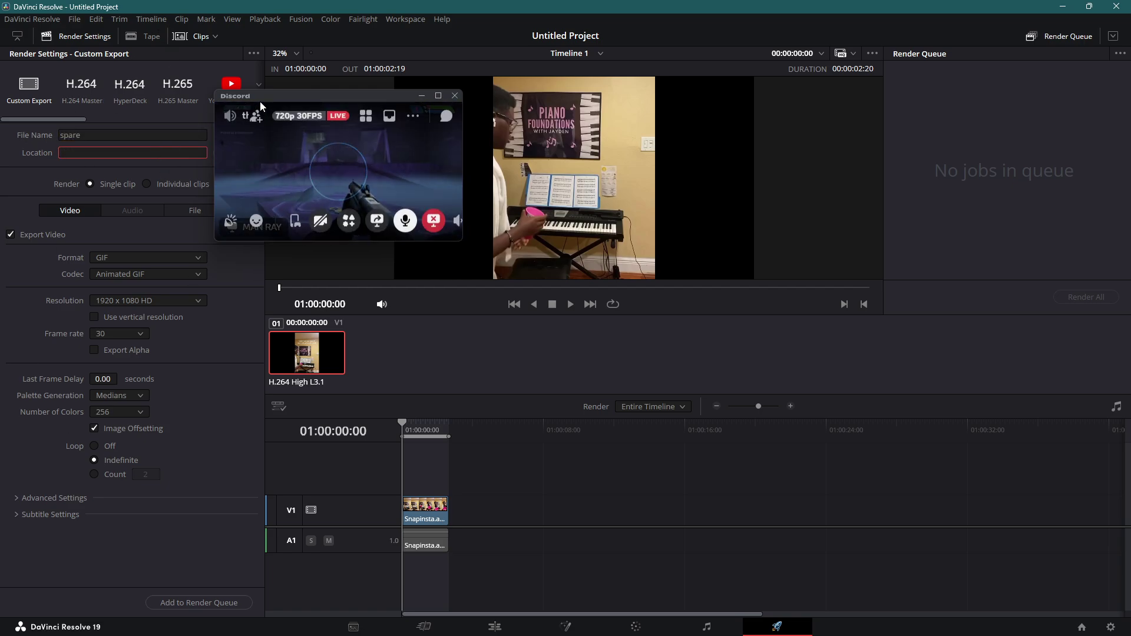
Step: Move the Discord stream window off the render settings and set the export location to the Pictures folder
{"action": "left_click_drag", "start_coordinate": [330, 96], "coordinate": [437, 89]}
{"action": "left_click", "coordinate": [243, 156]}
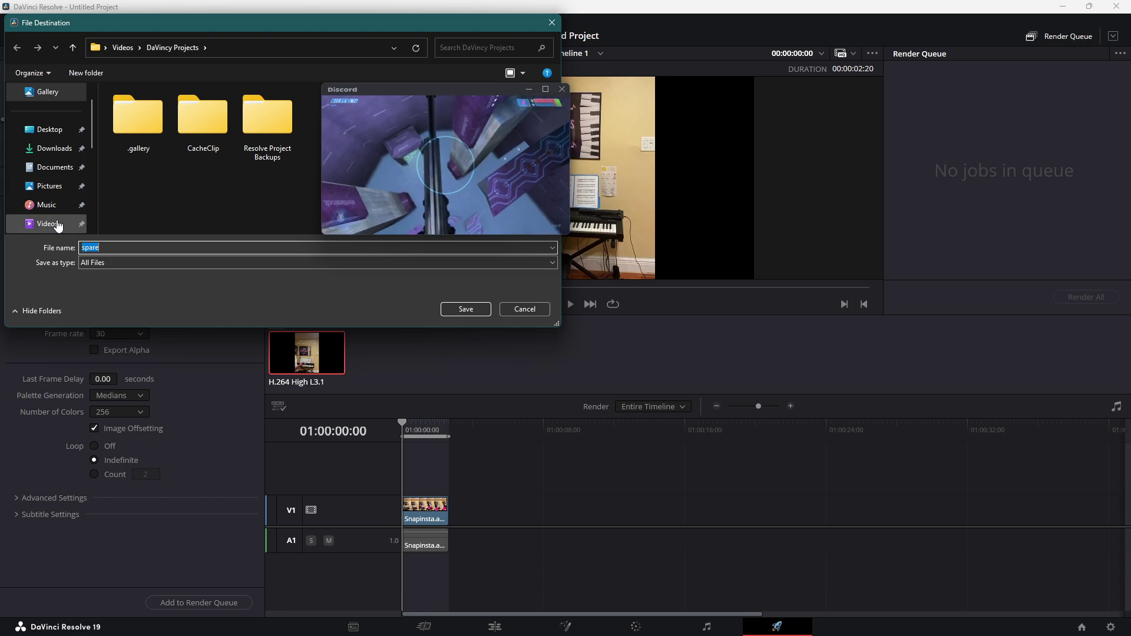
{"action": "scroll", "coordinate": [54, 205], "scroll_direction": "down", "scroll_amount": 2}
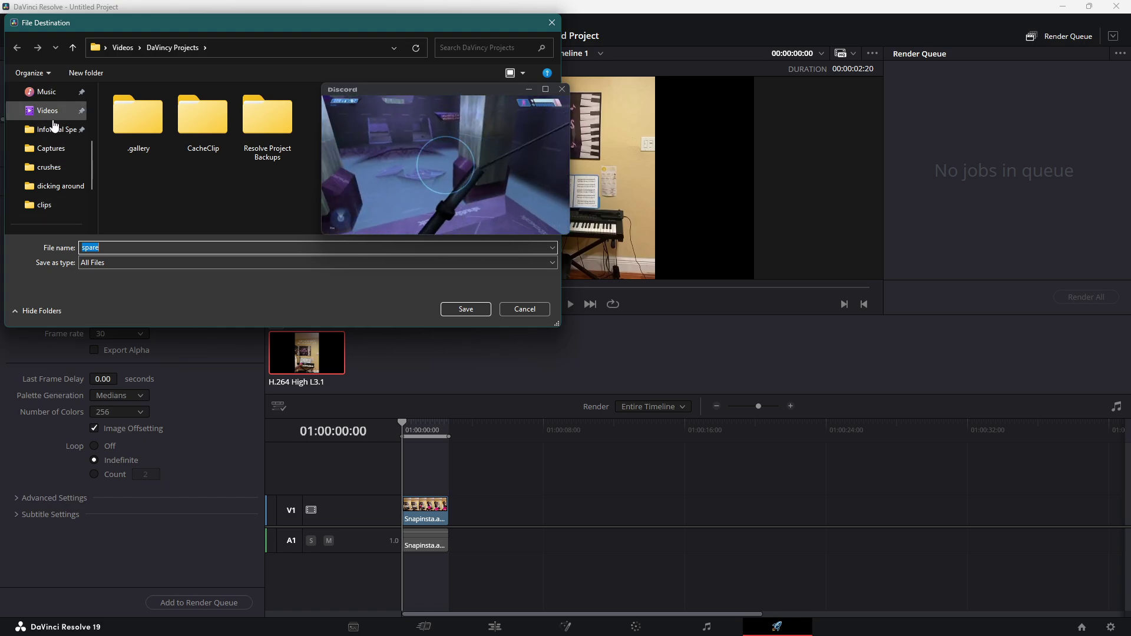
{"action": "scroll", "coordinate": [55, 133], "scroll_direction": "up", "scroll_amount": 3}
{"action": "left_click", "coordinate": [59, 141]}
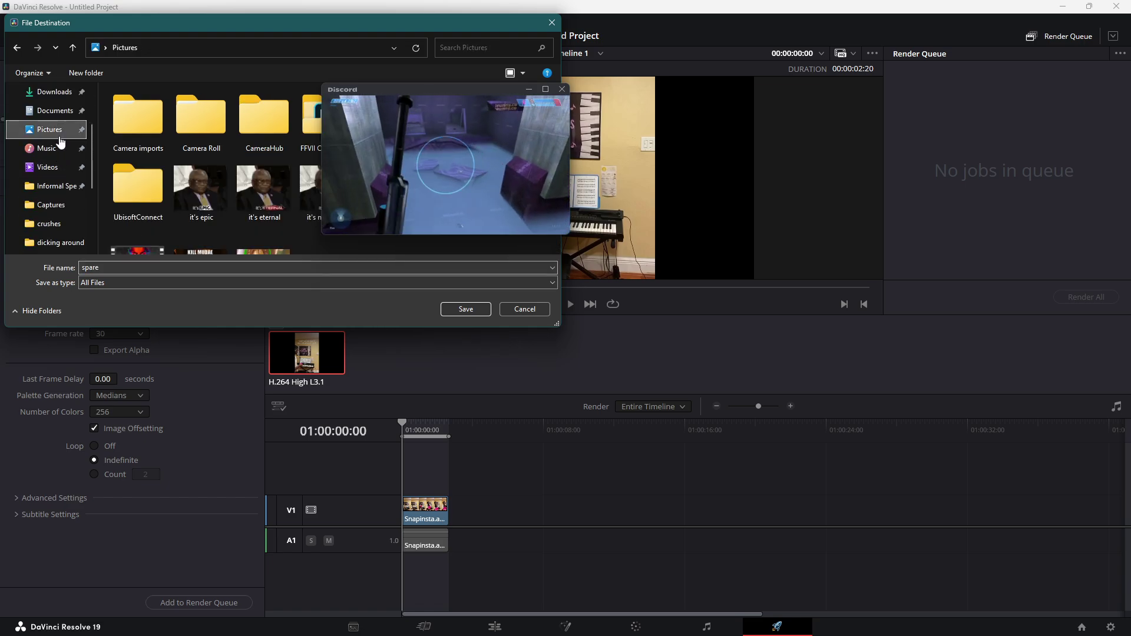
{"action": "left_click", "coordinate": [453, 309]}
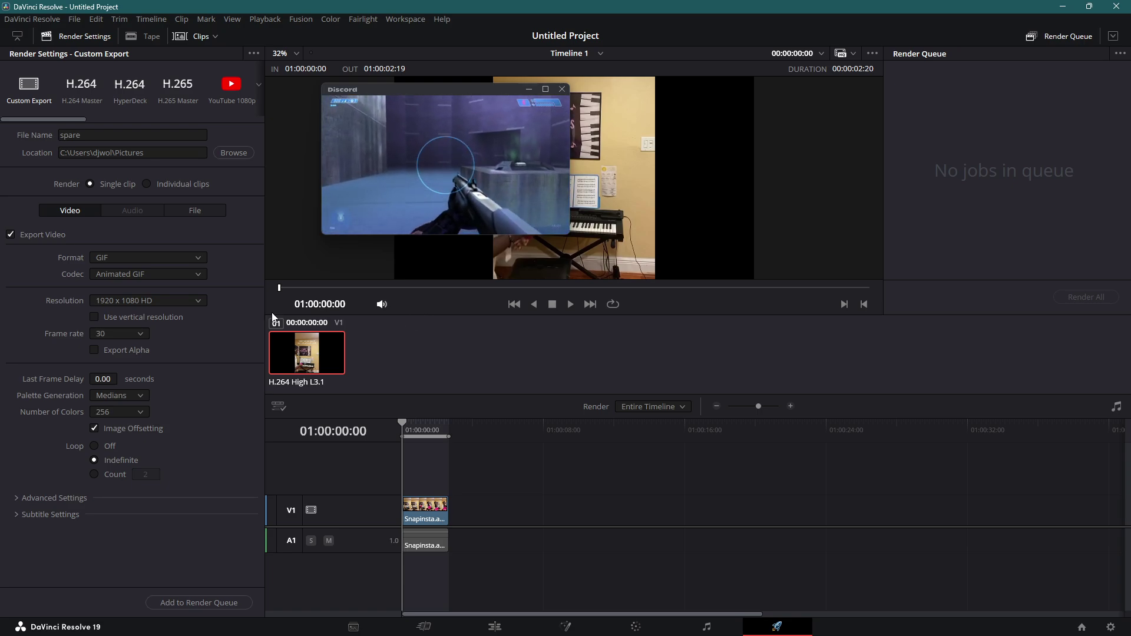
{"action": "left_click", "coordinate": [155, 305]}
{"action": "left_click", "coordinate": [119, 311]}
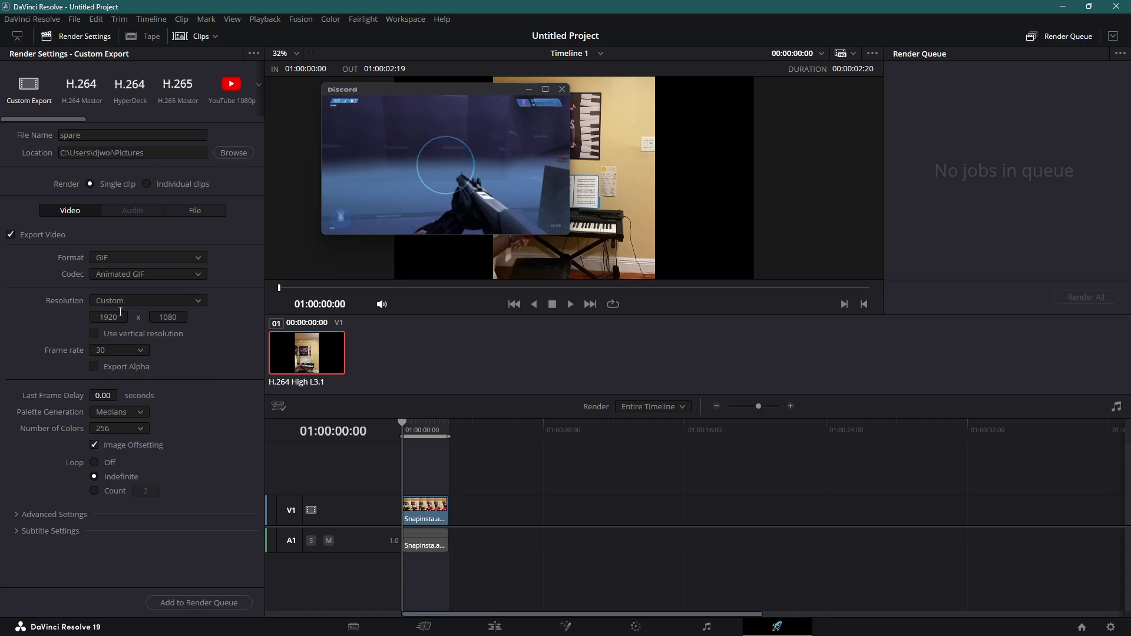
{"action": "left_click", "coordinate": [120, 312]}
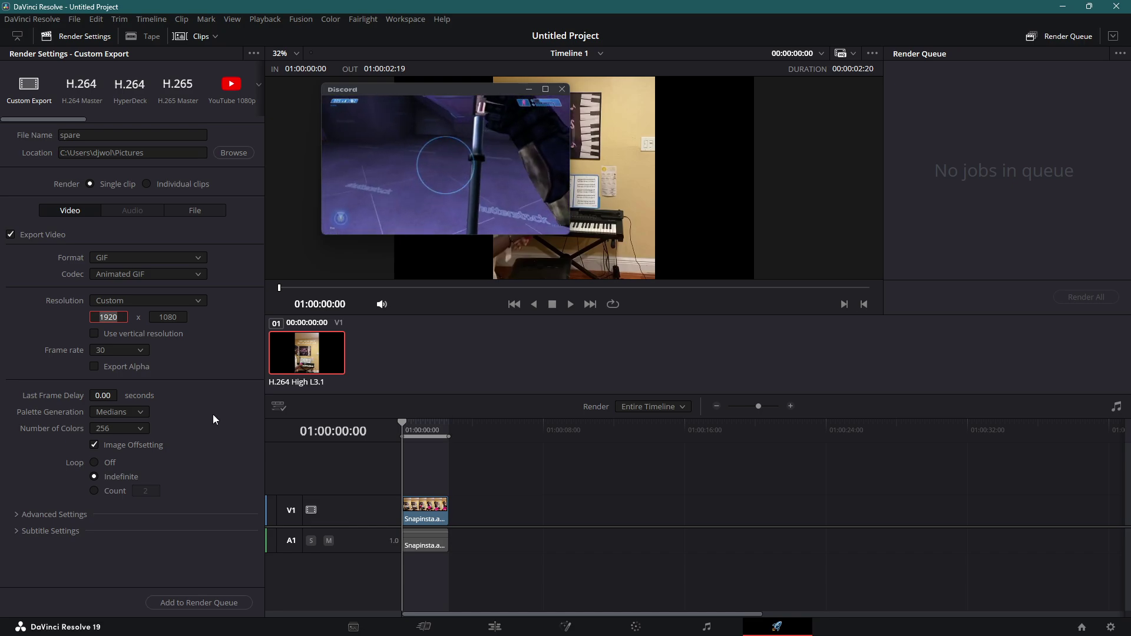
Step: Go back to the Cut page and replay the clip with the viewer's transform tools hidden
{"action": "left_click", "coordinate": [424, 627]}
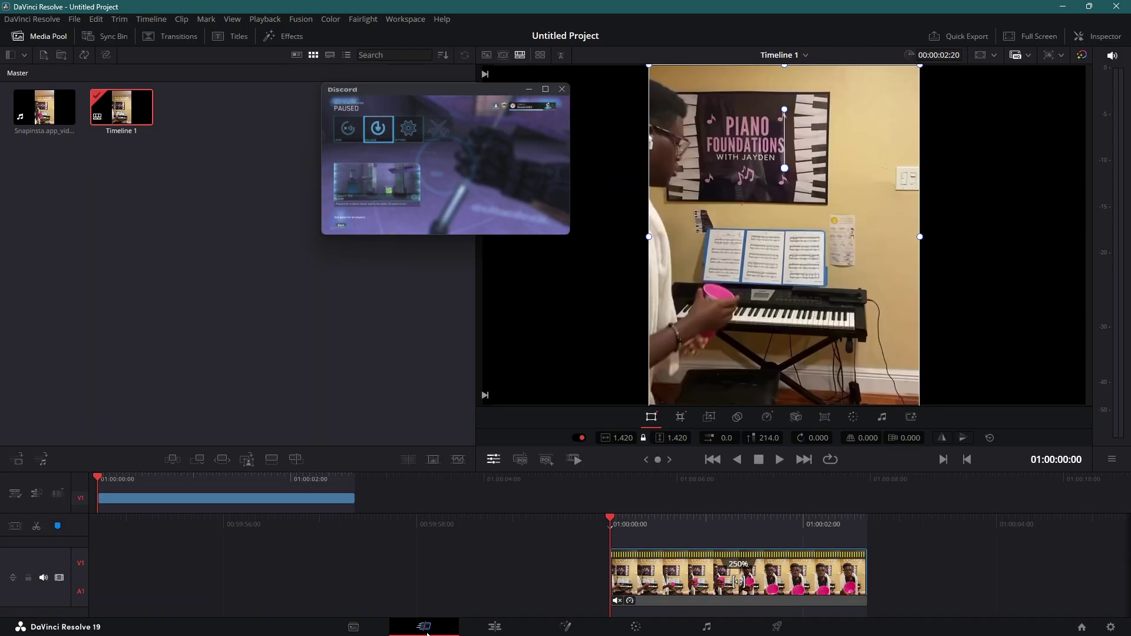
{"action": "key", "text": "space"}
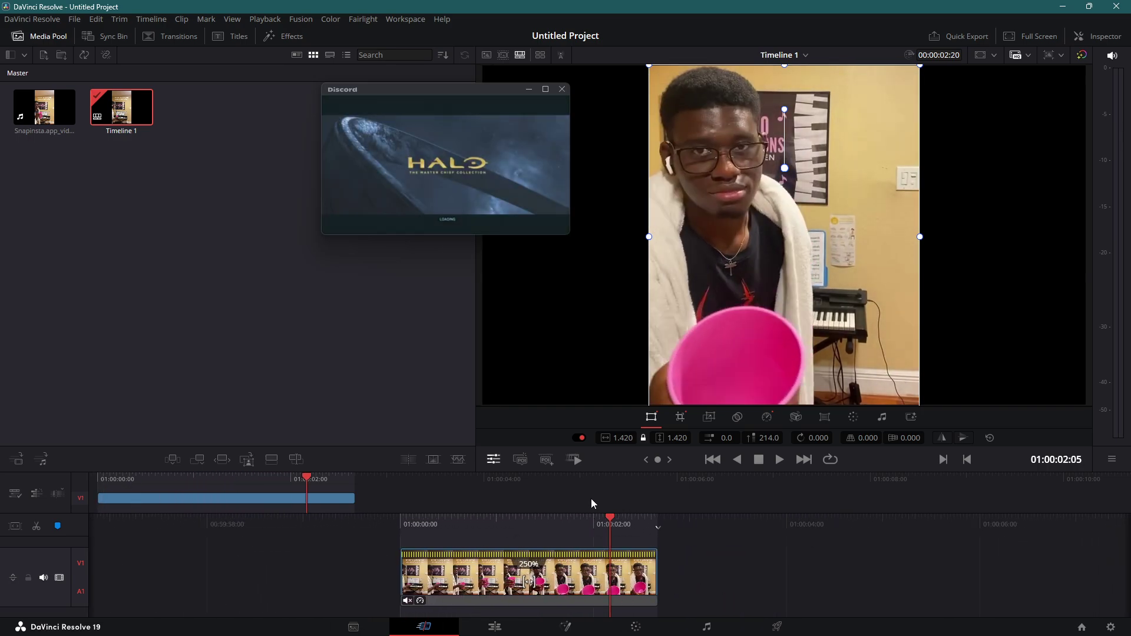
{"action": "left_click", "coordinate": [651, 420]}
{"action": "key", "text": "space"}
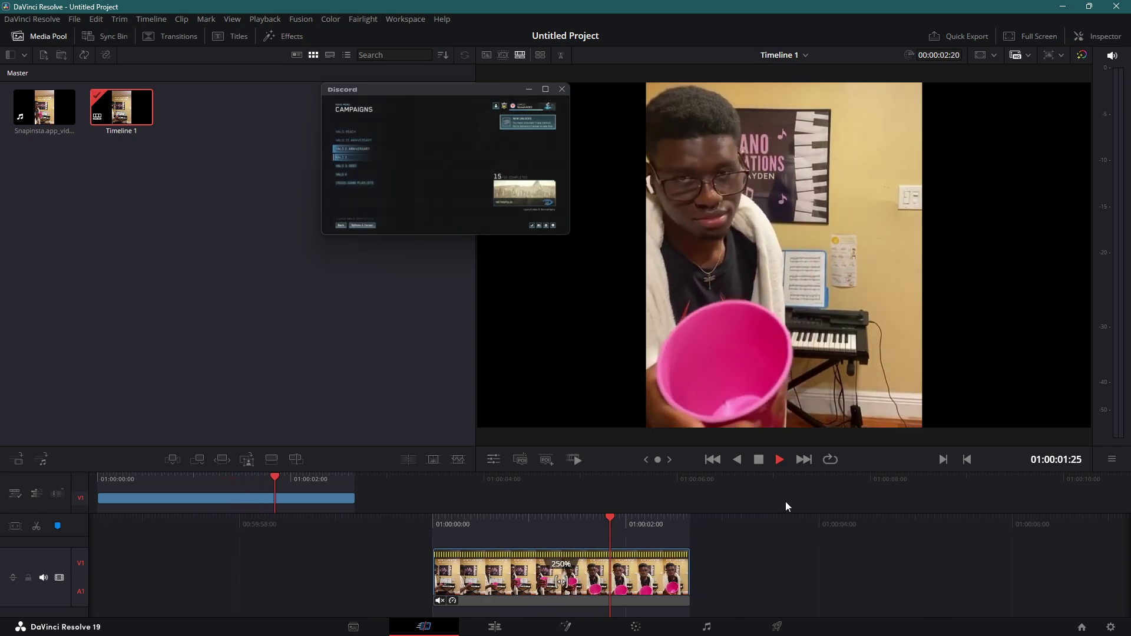
Step: Return to the Deliver page and move the Discord stream window over the render queue
{"action": "left_click", "coordinate": [777, 626]}
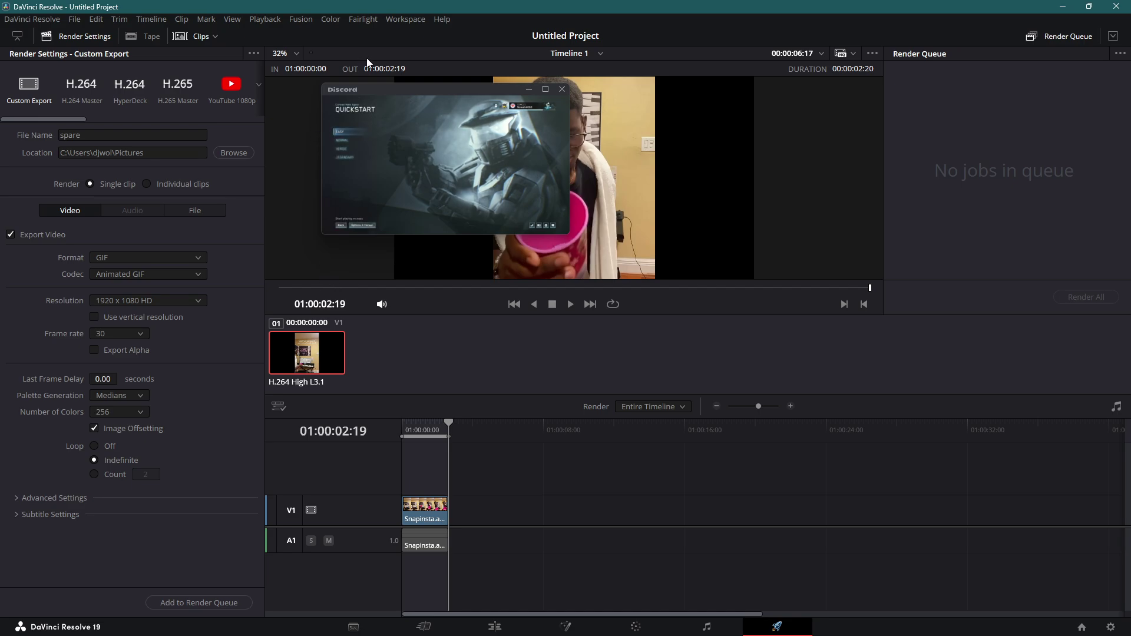
{"action": "left_click_drag", "start_coordinate": [405, 90], "coordinate": [955, 113]}
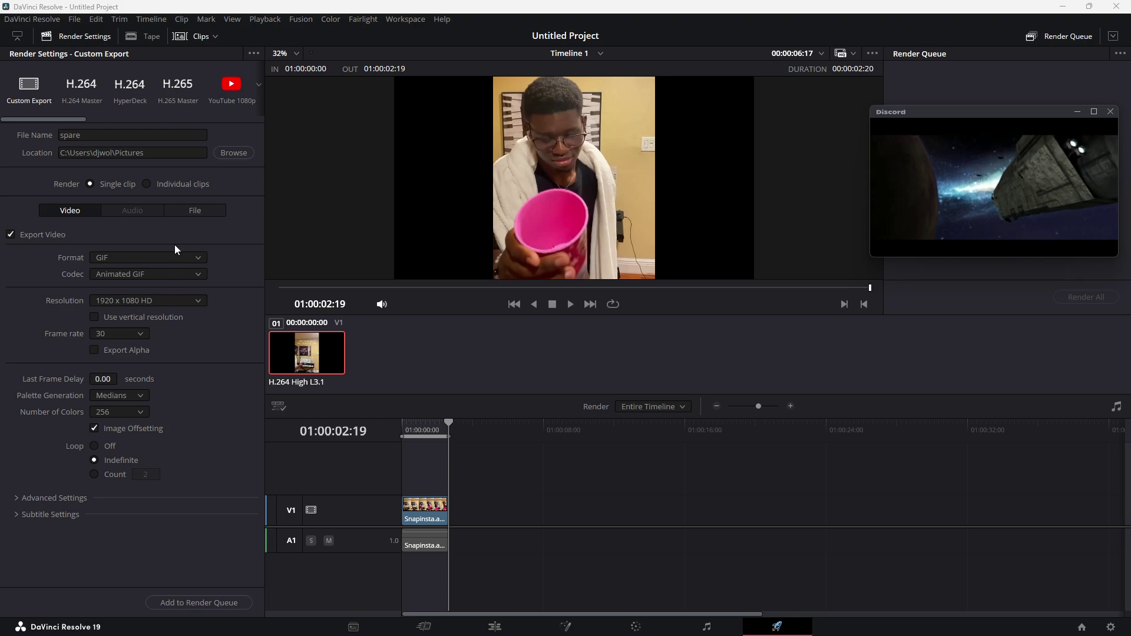
Step: Examine the export's file options and the advanced video settings for the GIF
{"action": "left_click", "coordinate": [186, 213]}
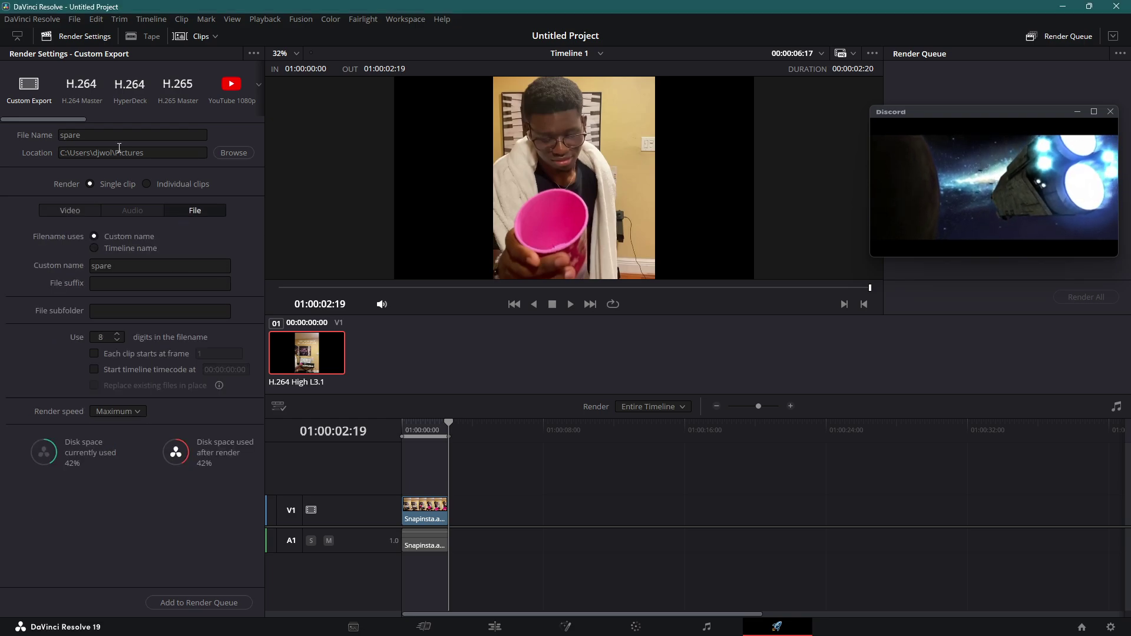
{"action": "left_click", "coordinate": [59, 207]}
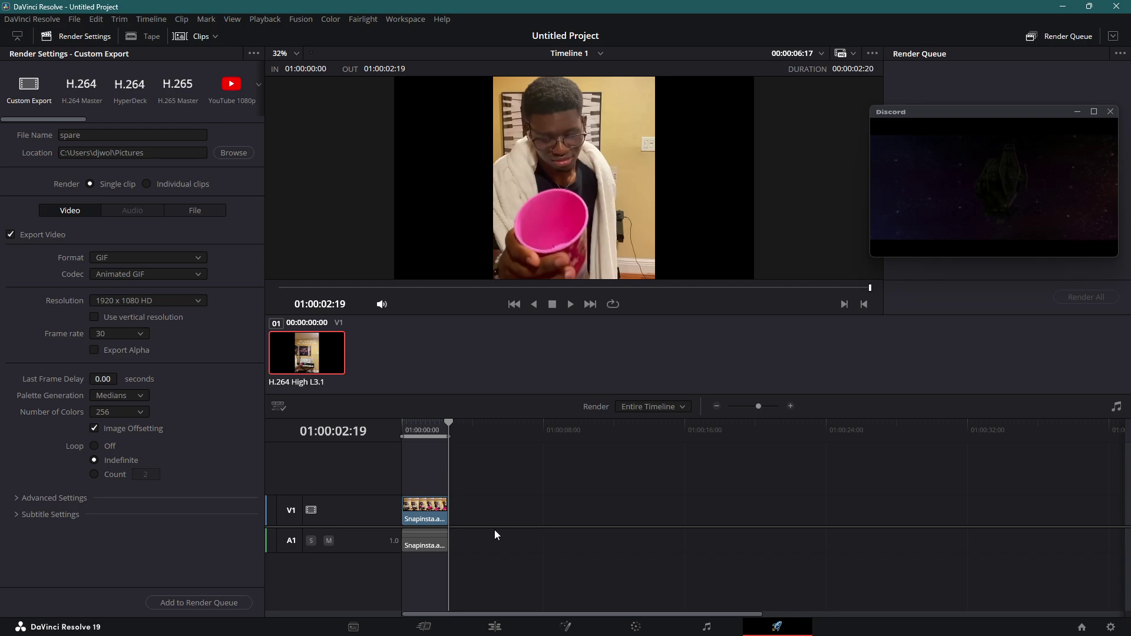
{"action": "left_click", "coordinate": [33, 497]}
{"action": "scroll", "coordinate": [28, 495], "scroll_direction": "down", "scroll_amount": 3}
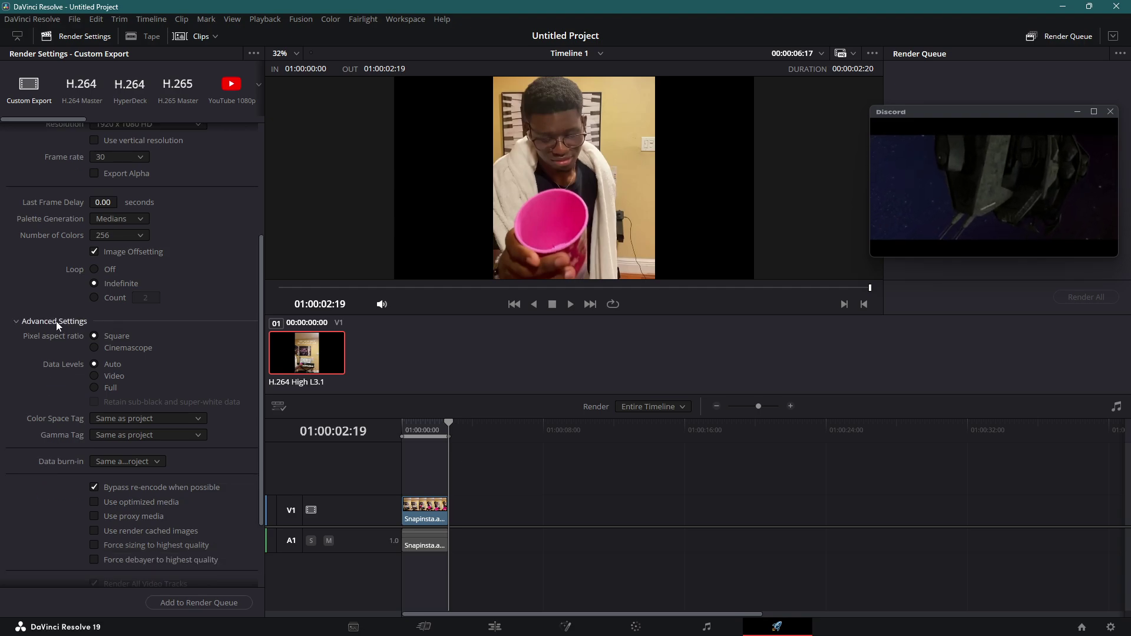
{"action": "scroll", "coordinate": [55, 321], "scroll_direction": "down", "scroll_amount": 1}
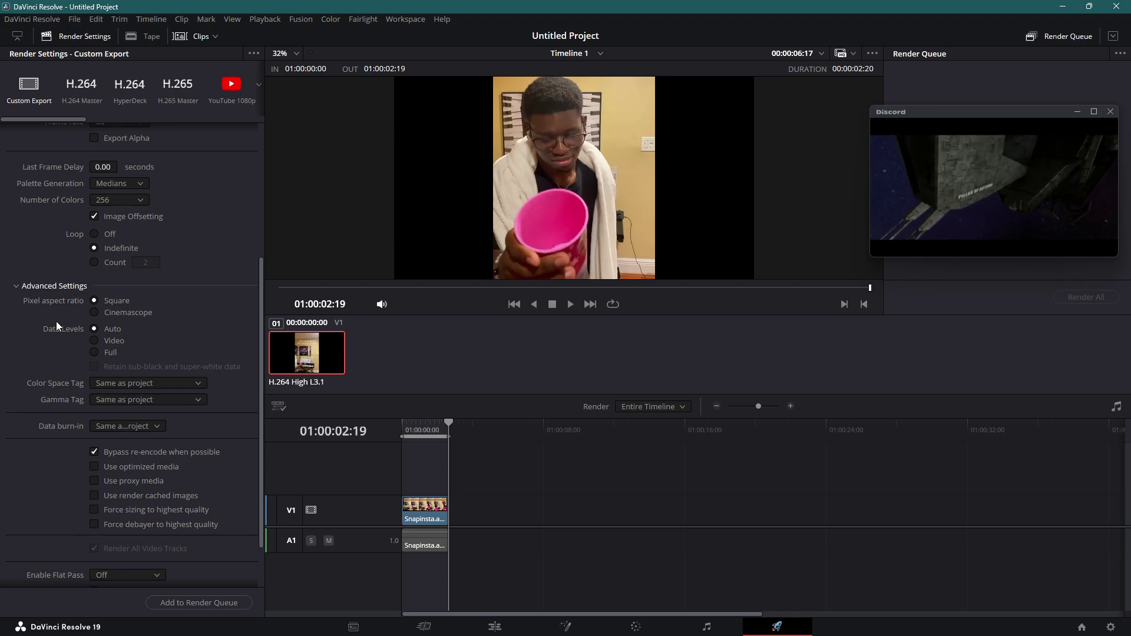
{"action": "scroll", "coordinate": [55, 320], "scroll_direction": "up", "scroll_amount": 3}
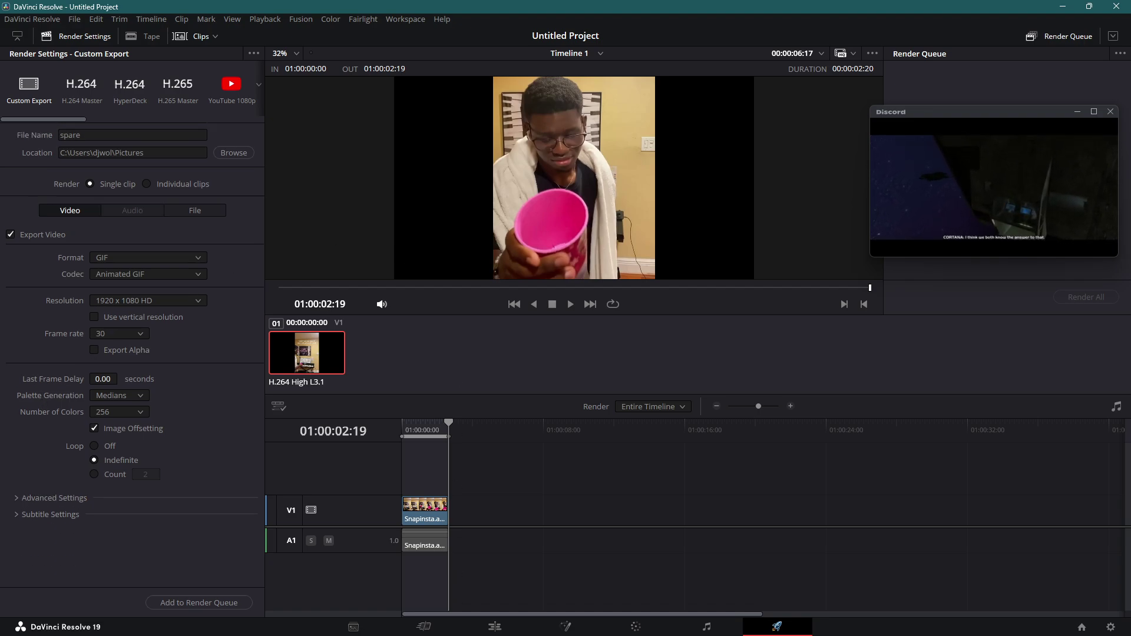
Step: Save the current project under the name spare
{"action": "mouse_move", "coordinate": [504, 623]}
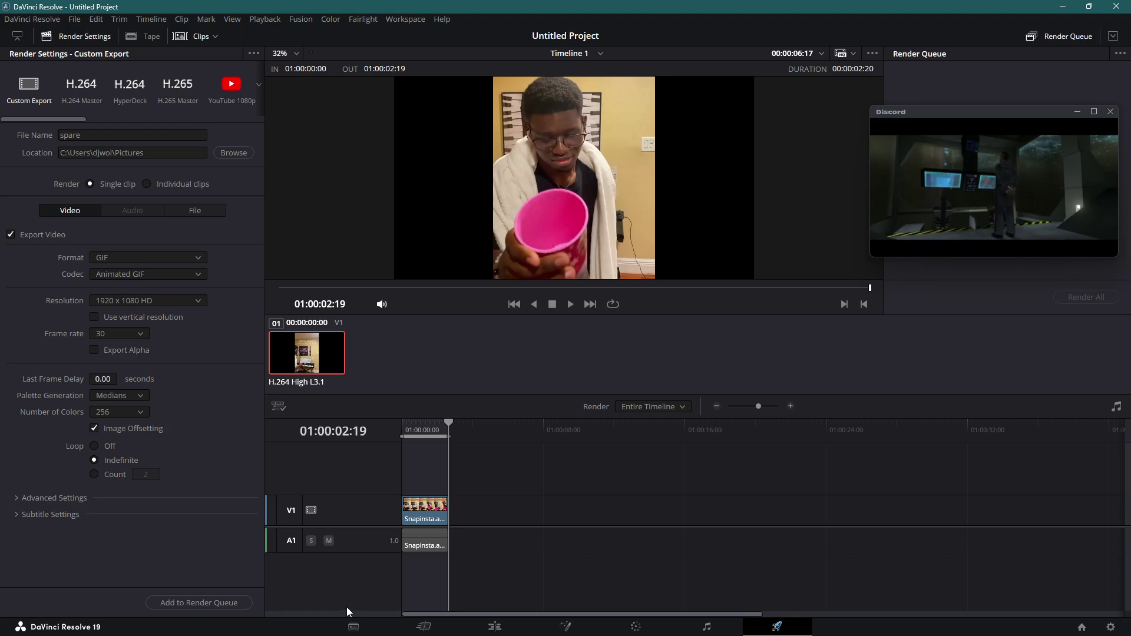
{"action": "key", "text": "ctrl+s"}
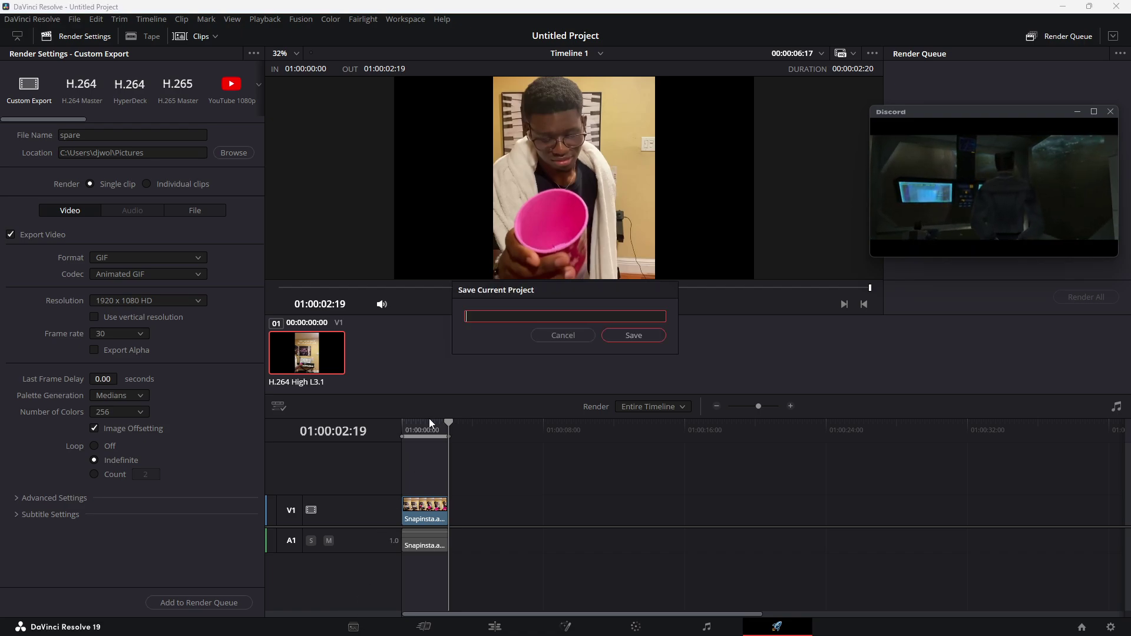
{"action": "type", "text": "sape"}
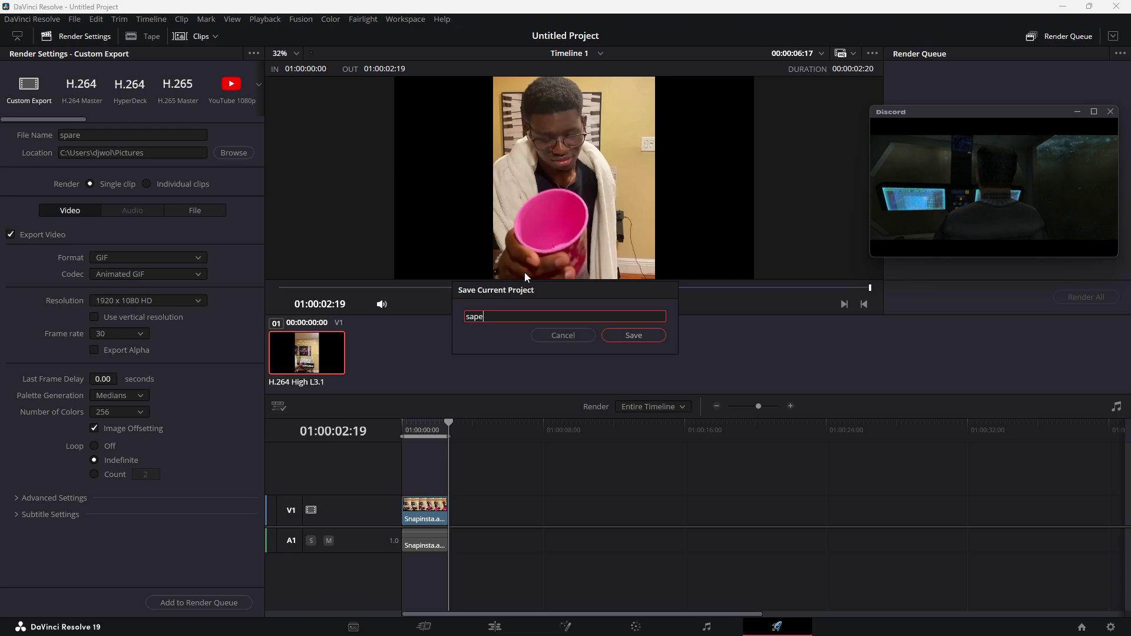
{"action": "key", "text": "BackSpace"}
{"action": "key", "text": "BackSpace"}
{"action": "type", "text": "pare"}
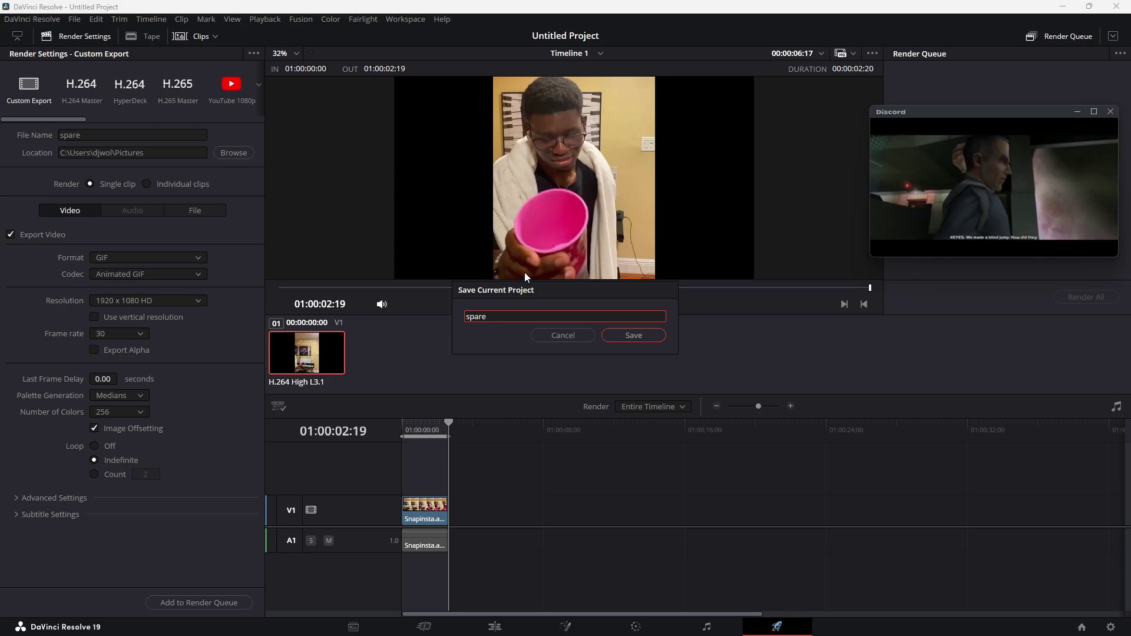
{"action": "key", "text": "Return"}
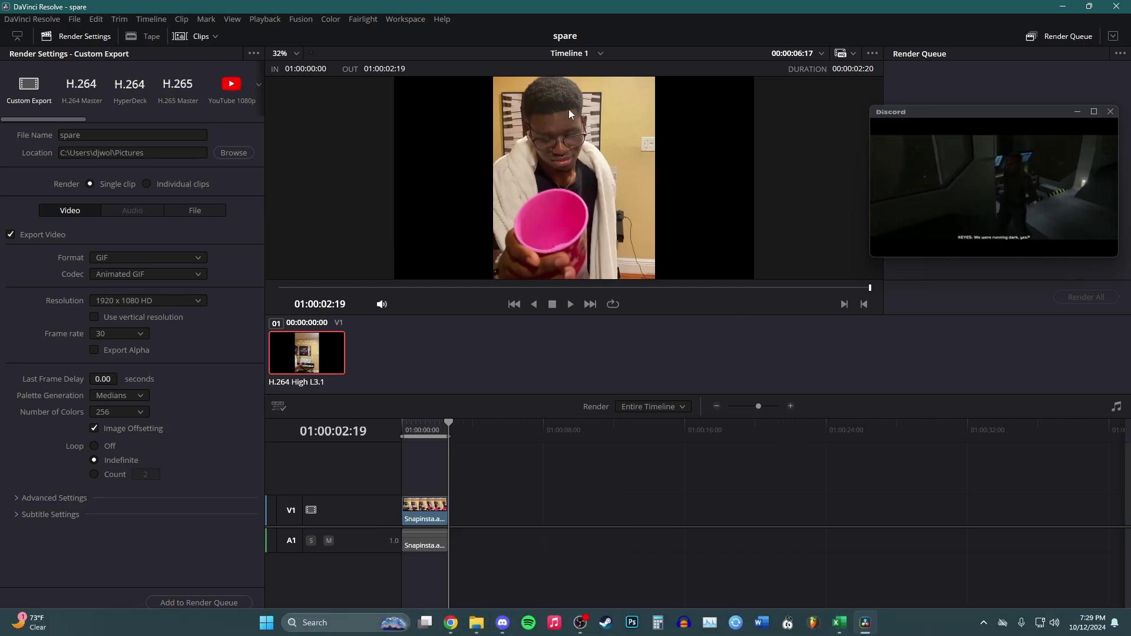
Step: Bring the DaVinci Resolve window back to full screen and replay the clip from the start of the timeline
{"action": "left_click_drag", "start_coordinate": [539, 6], "coordinate": [379, 69]}
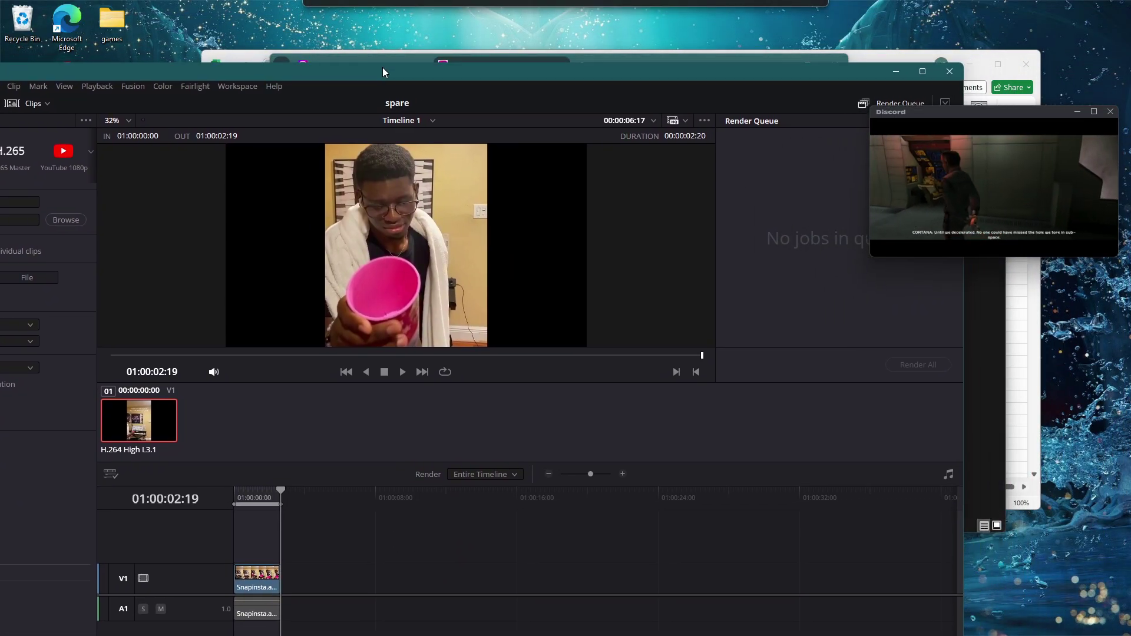
{"action": "left_click_drag", "start_coordinate": [964, 70], "coordinate": [899, 4]}
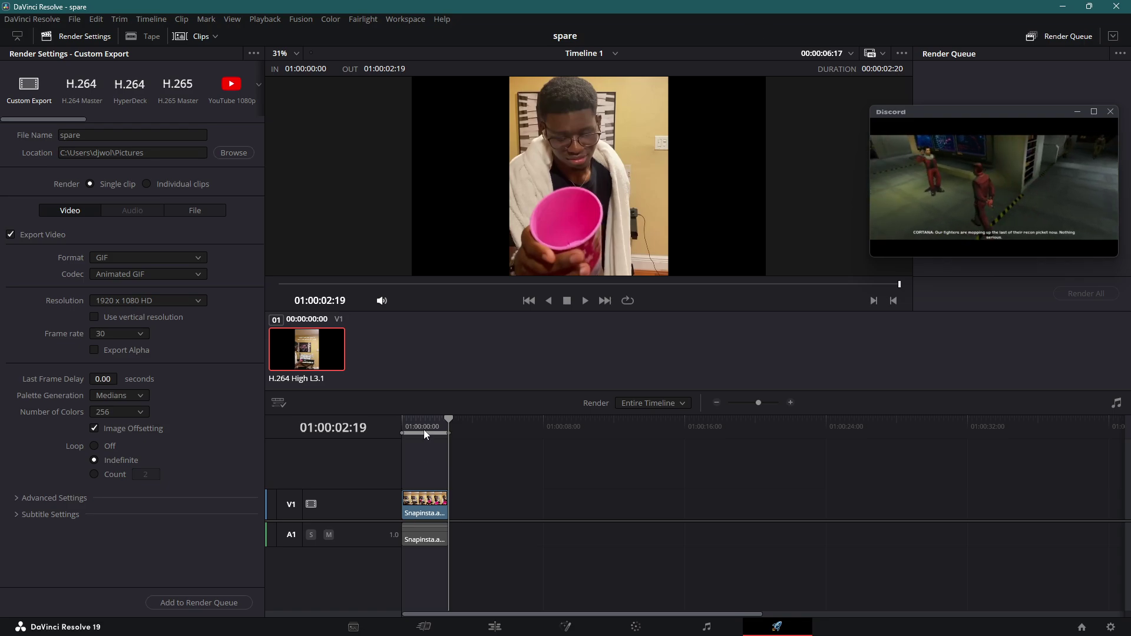
{"action": "mouse_move", "coordinate": [407, 419]}
{"action": "left_mouse_down"}
{"action": "mouse_move", "coordinate": [453, 418]}
{"action": "mouse_move", "coordinate": [393, 428]}
{"action": "left_mouse_up"}
{"action": "key", "text": "space"}
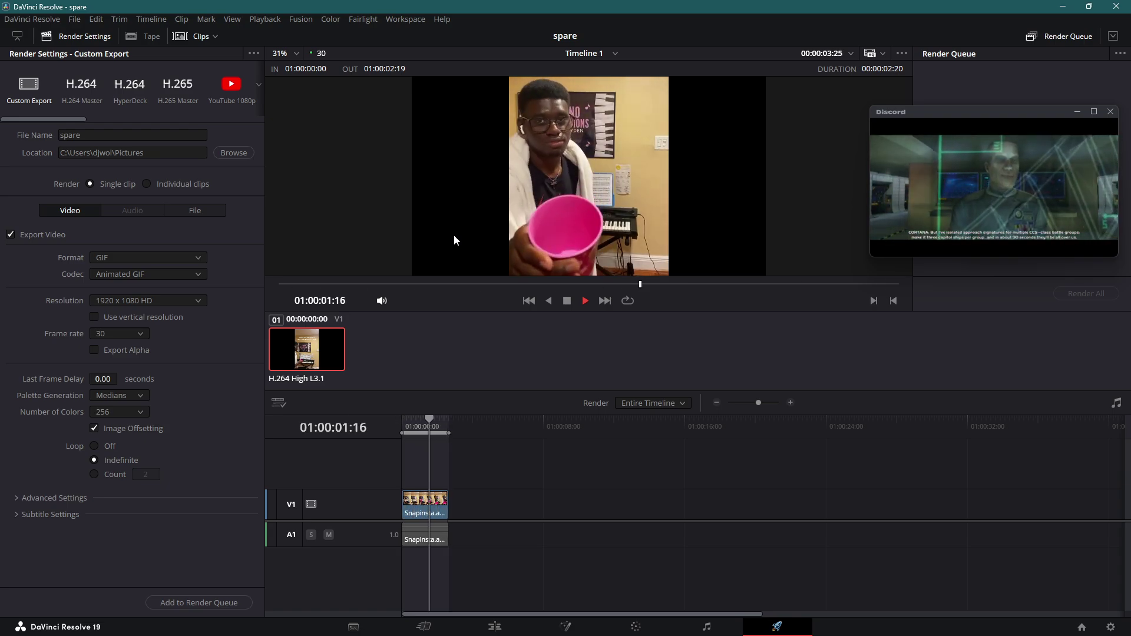
{"action": "key", "text": "space"}
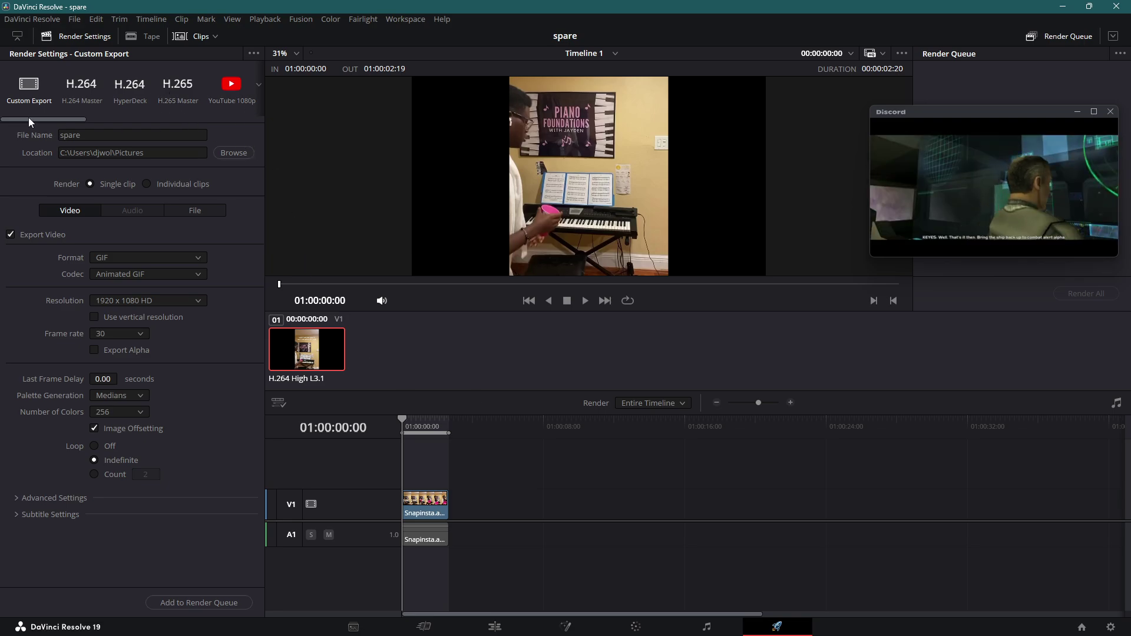
{"action": "left_click_drag", "start_coordinate": [28, 117], "coordinate": [7, 129]}
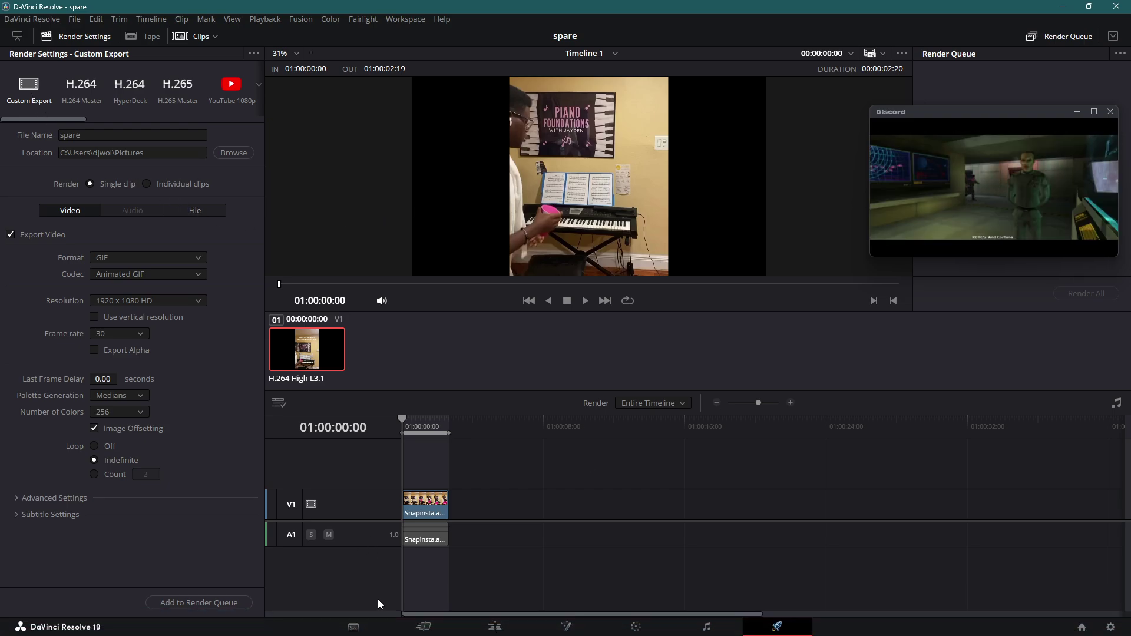
Step: Look at the Media page, then switch to the Cut page and replay the clip from its beginning
{"action": "left_click", "coordinate": [381, 626]}
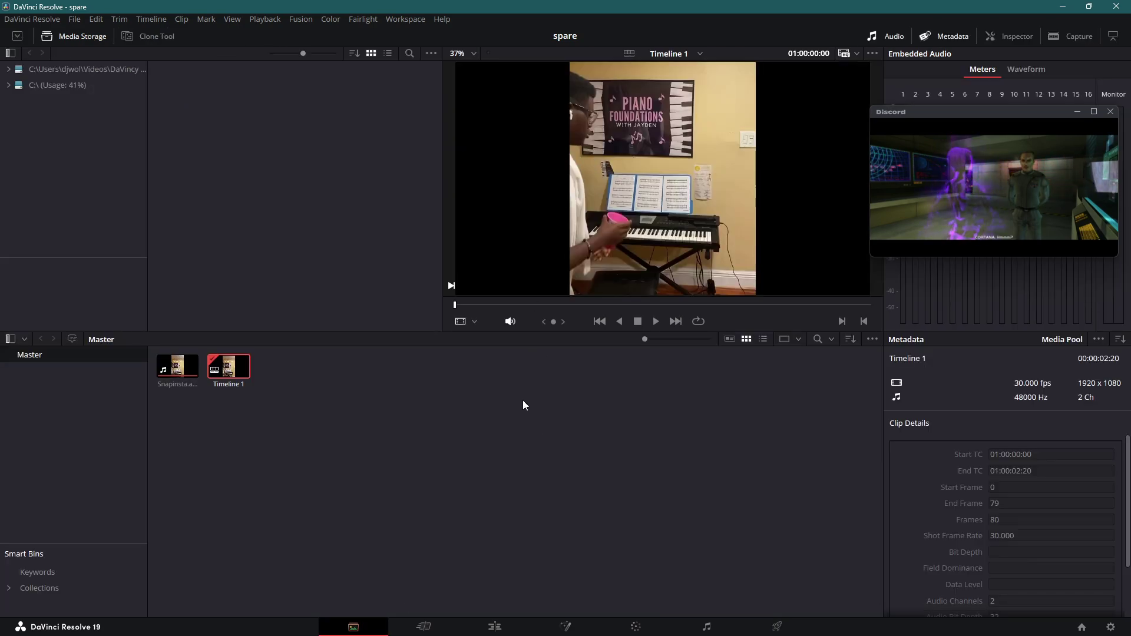
{"action": "left_click", "coordinate": [423, 627]}
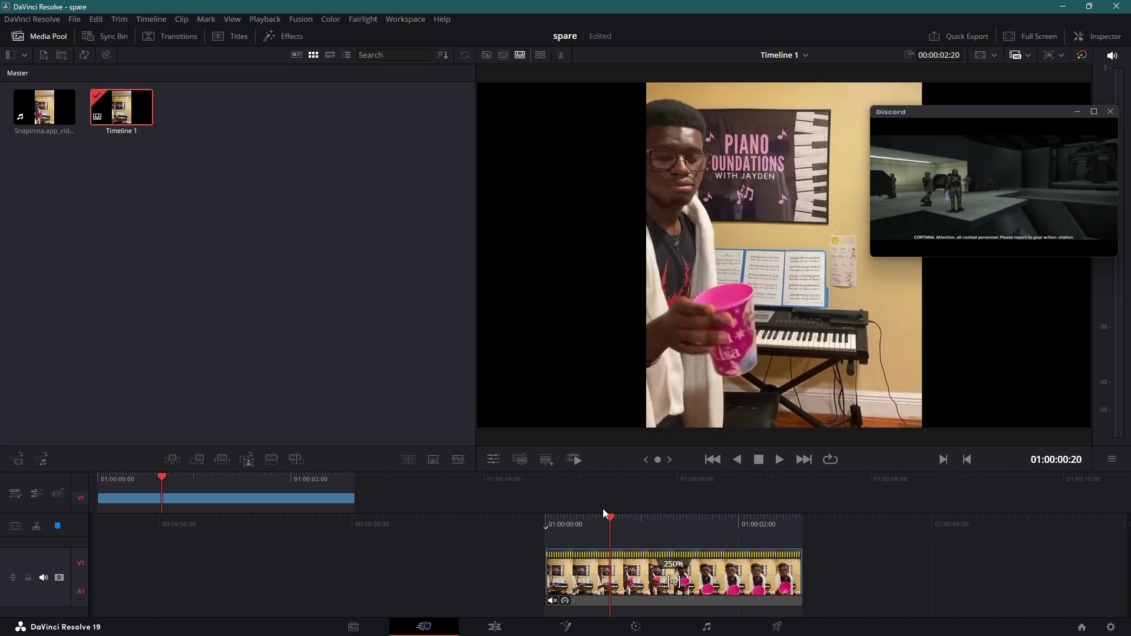
{"action": "left_click_drag", "start_coordinate": [618, 520], "coordinate": [678, 517]}
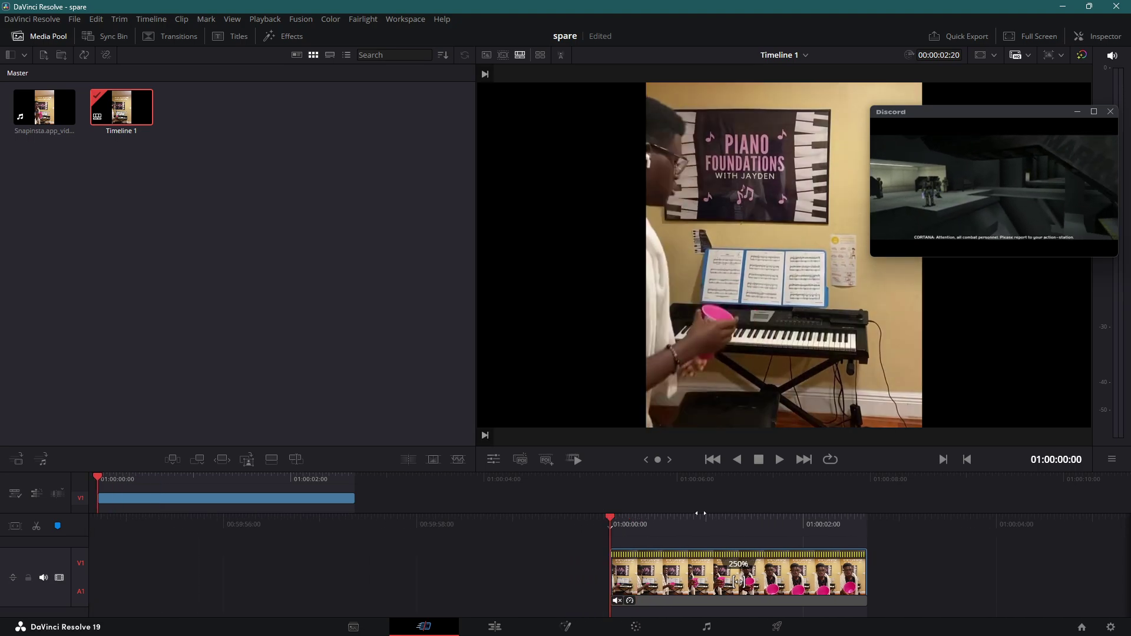
{"action": "key", "text": "space"}
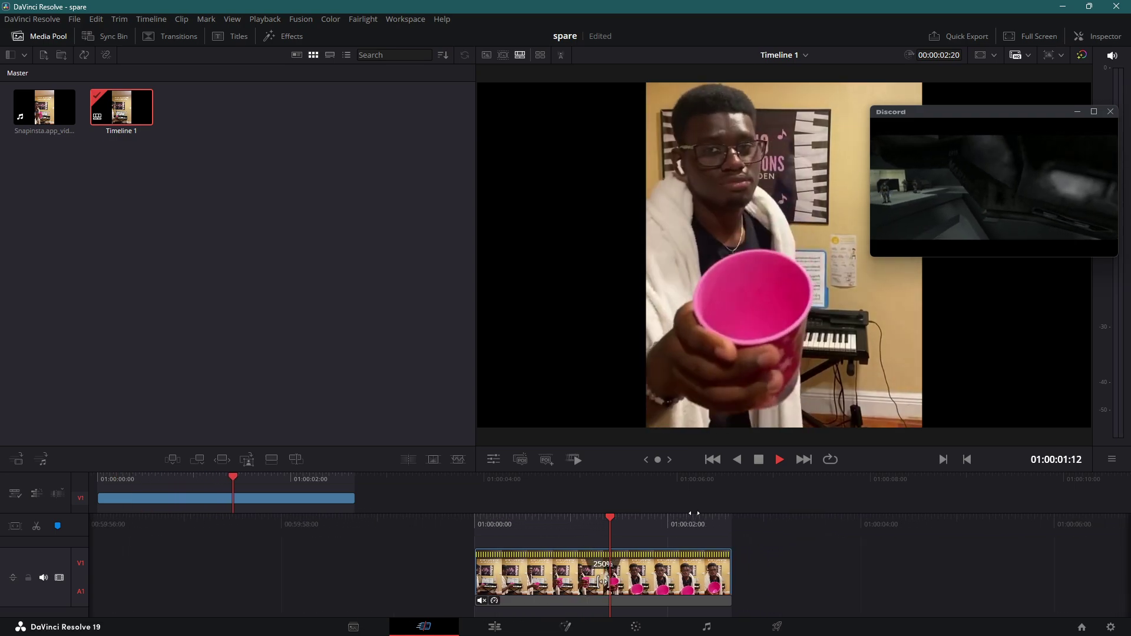
{"action": "left_click_drag", "start_coordinate": [652, 518], "coordinate": [883, 526]}
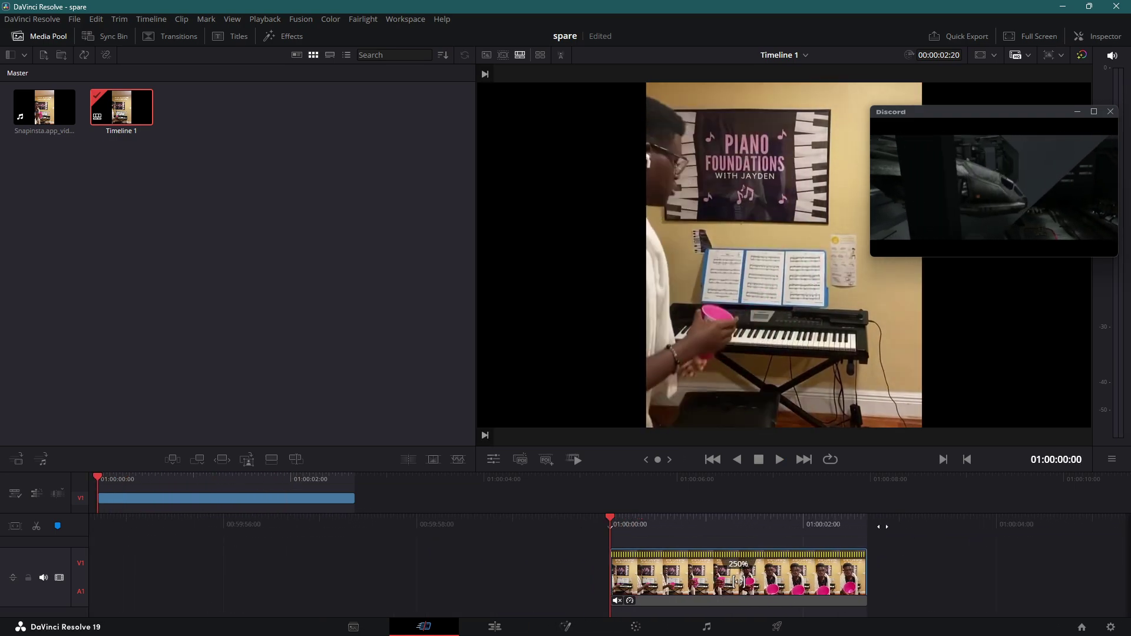
Step: Try giving Timeline 1 its own settings, with Mismatched Resolution set to Center crop with no resizing
{"action": "right_click", "coordinate": [118, 121]}
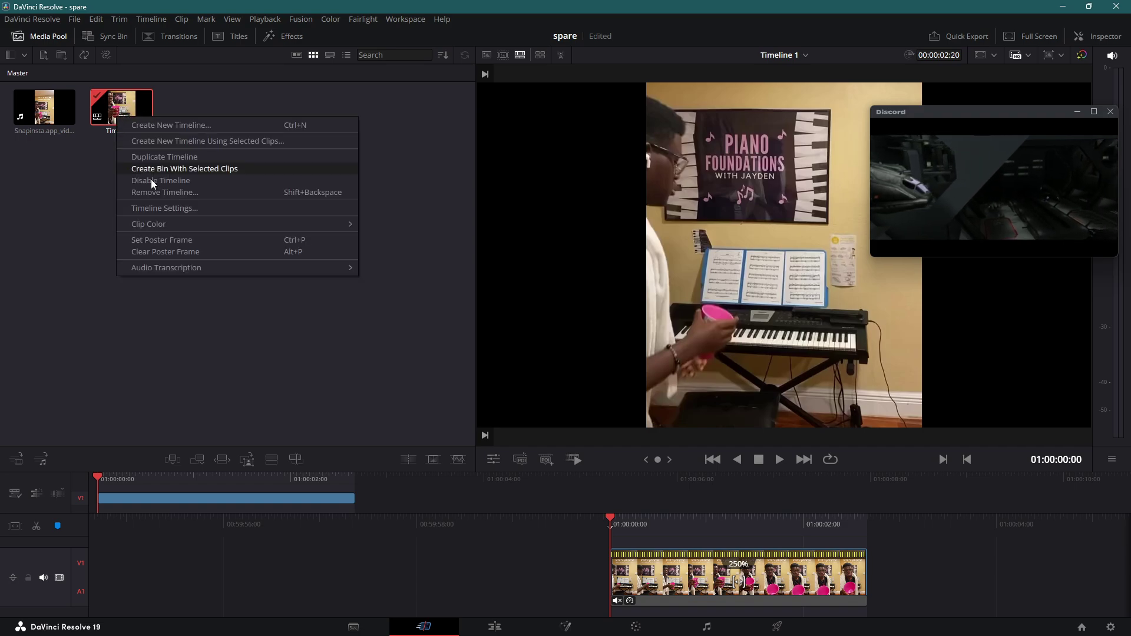
{"action": "left_click", "coordinate": [160, 210]}
{"action": "left_click_drag", "start_coordinate": [614, 201], "coordinate": [352, 180]}
{"action": "left_click", "coordinate": [185, 402]}
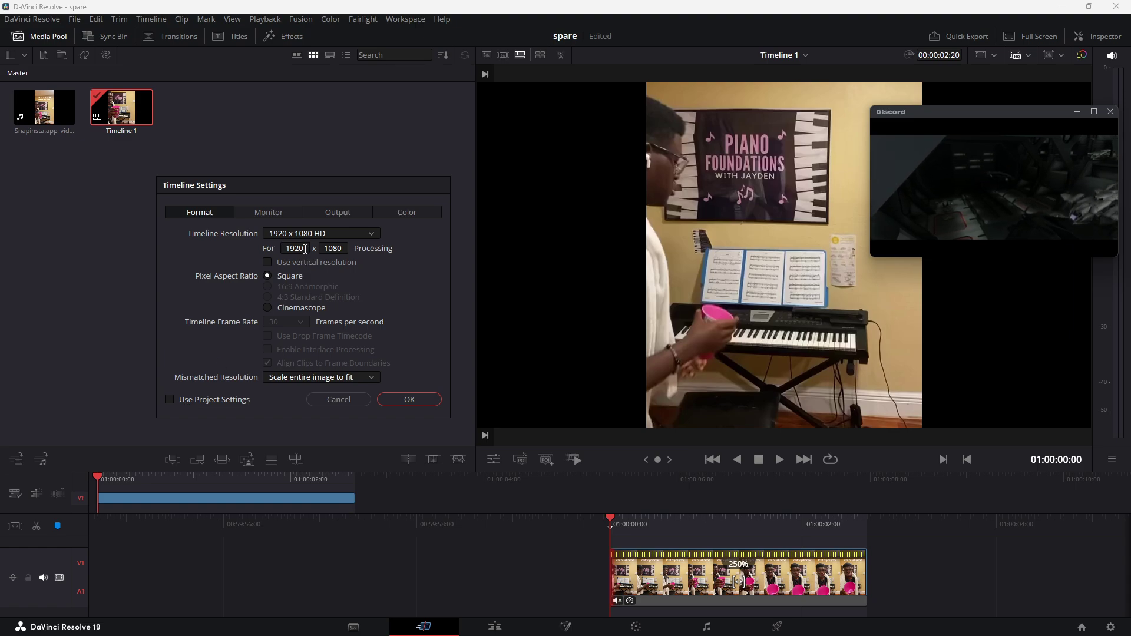
{"action": "double_click", "coordinate": [306, 249]}
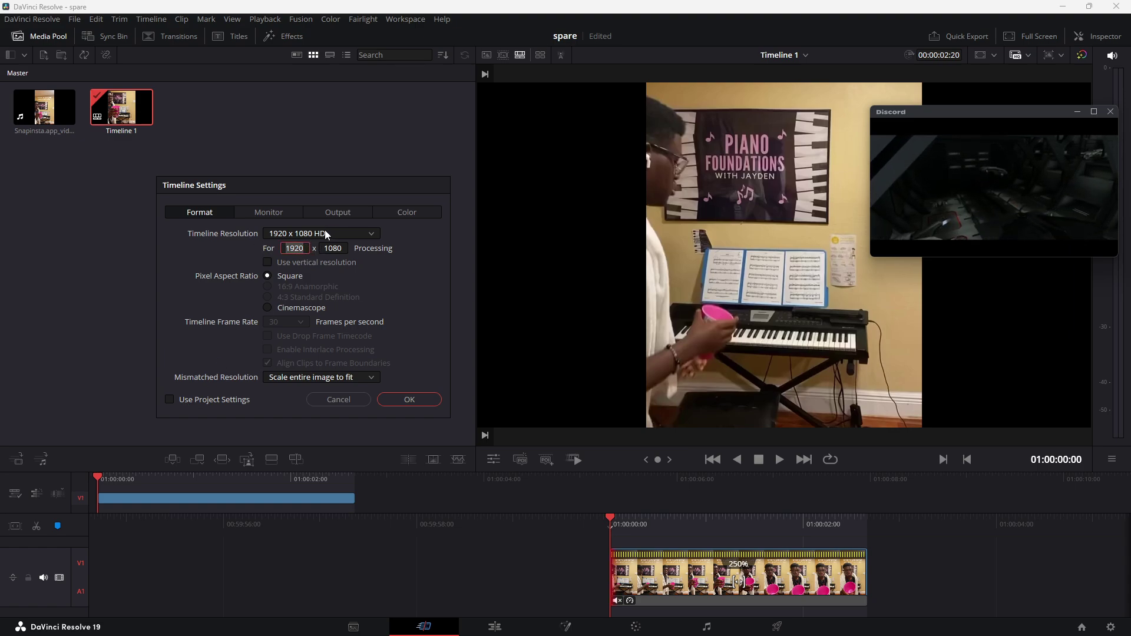
{"action": "left_click", "coordinate": [324, 231]}
{"action": "left_click", "coordinate": [263, 274]}
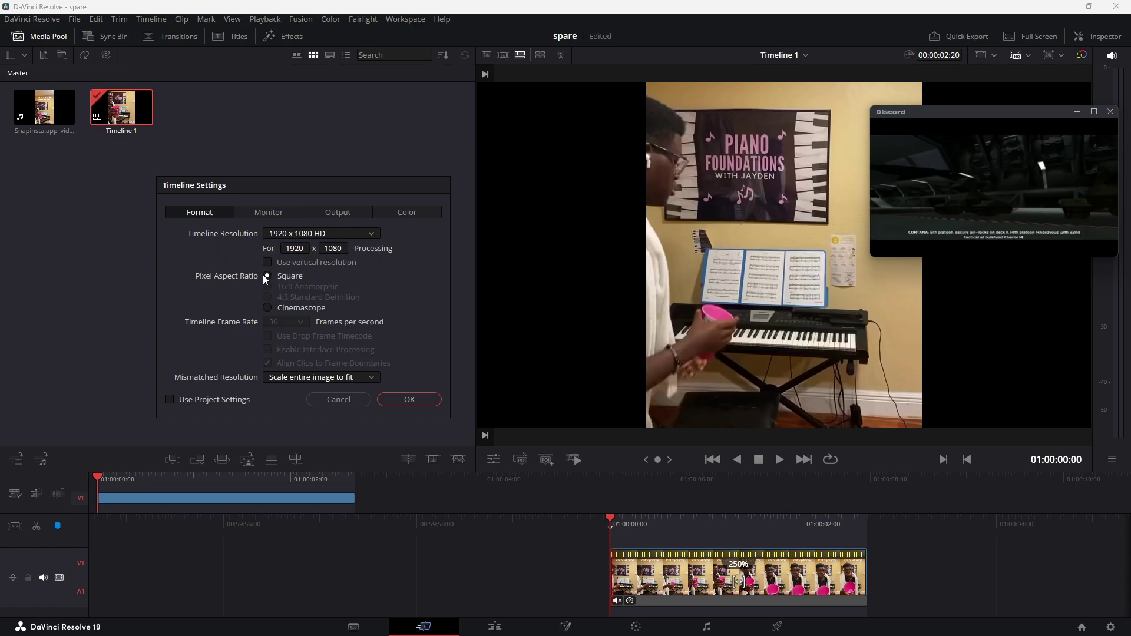
{"action": "left_click", "coordinate": [298, 378]}
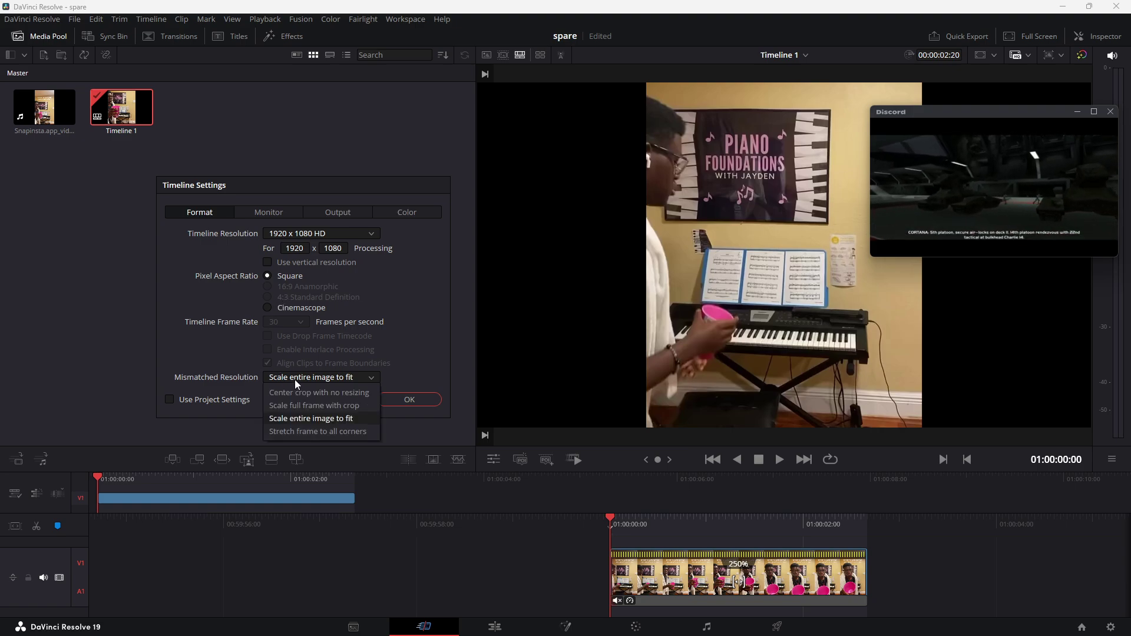
{"action": "left_click", "coordinate": [296, 392]}
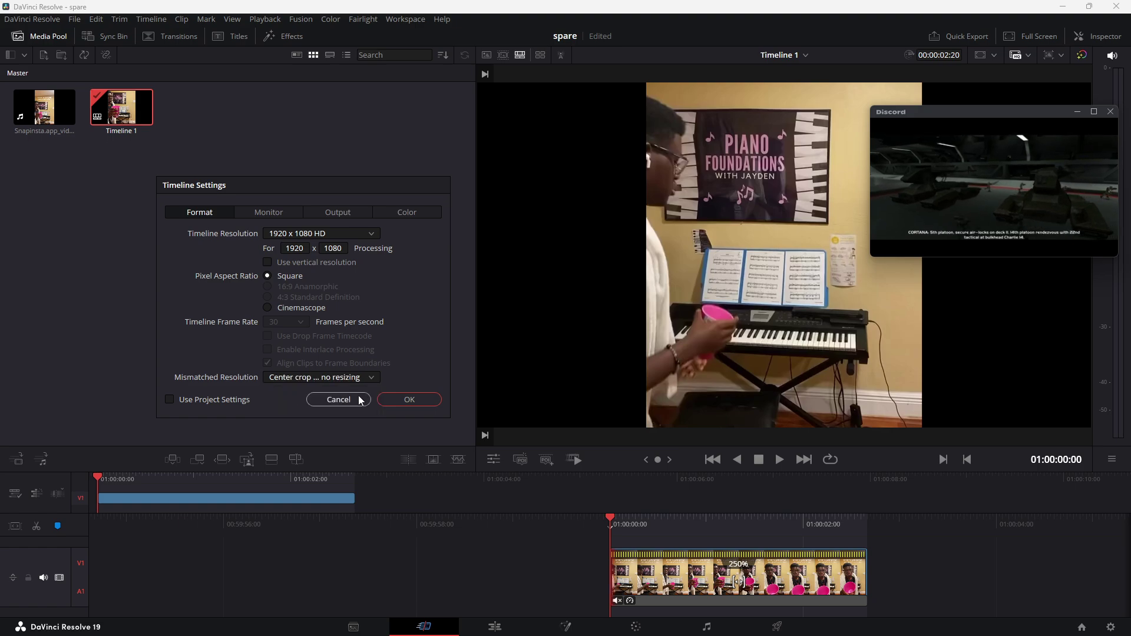
{"action": "left_click", "coordinate": [387, 397]}
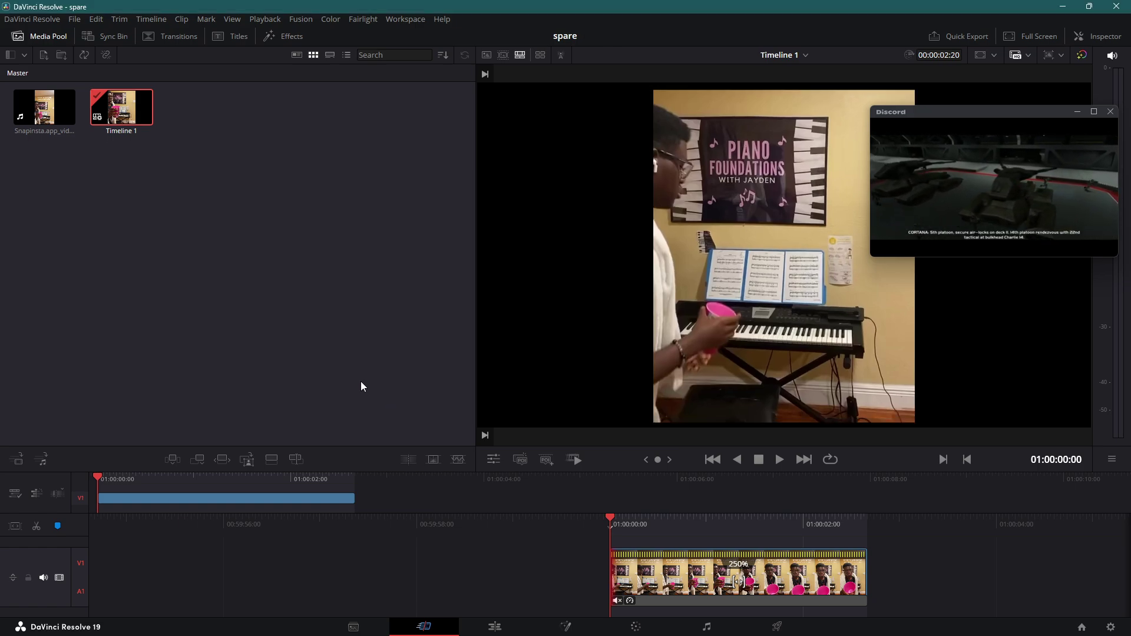
Step: Reopen Timeline 1's settings, turn off Use Project Settings, and examine the Monitor, Output and Color options
{"action": "right_click", "coordinate": [132, 93]}
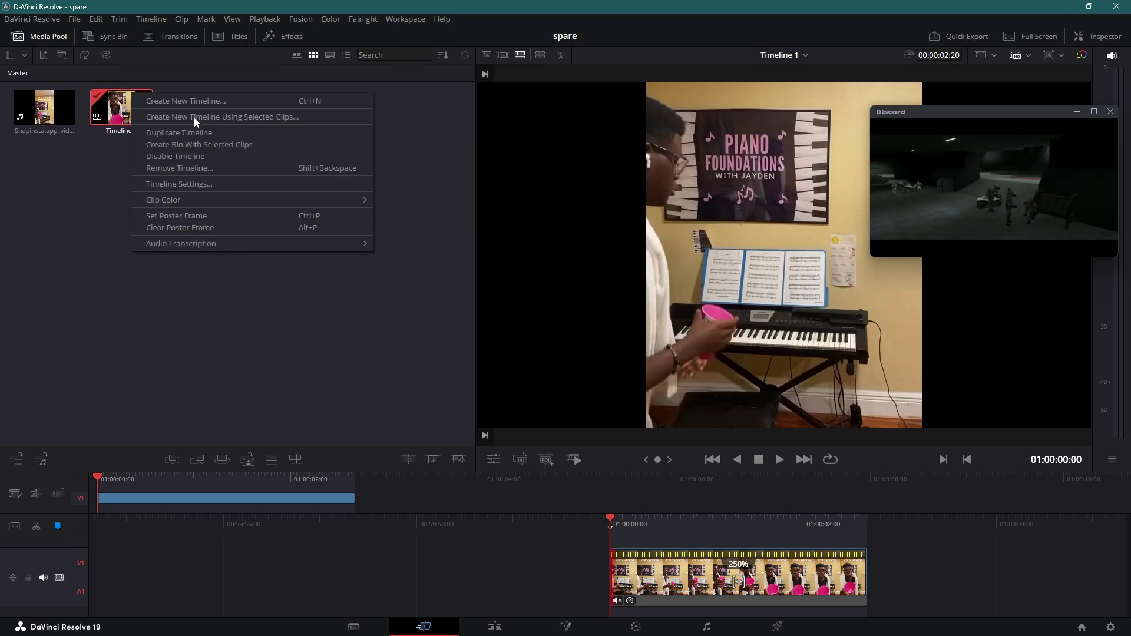
{"action": "left_click", "coordinate": [213, 185]}
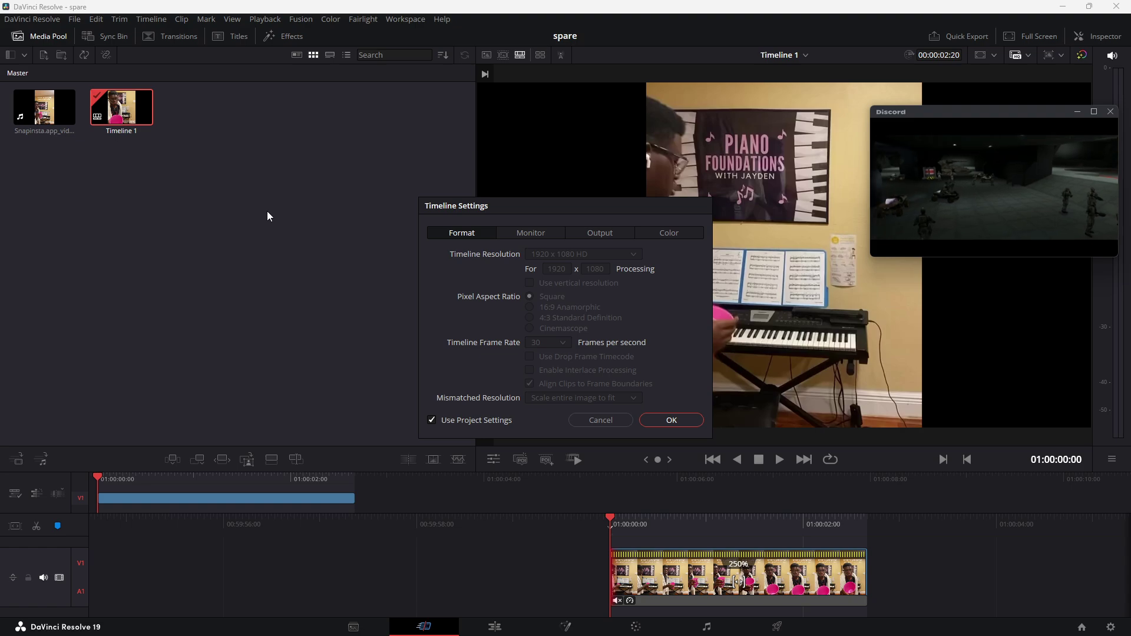
{"action": "left_click", "coordinate": [533, 233]}
{"action": "left_click", "coordinate": [587, 232]}
{"action": "left_click", "coordinate": [477, 233]}
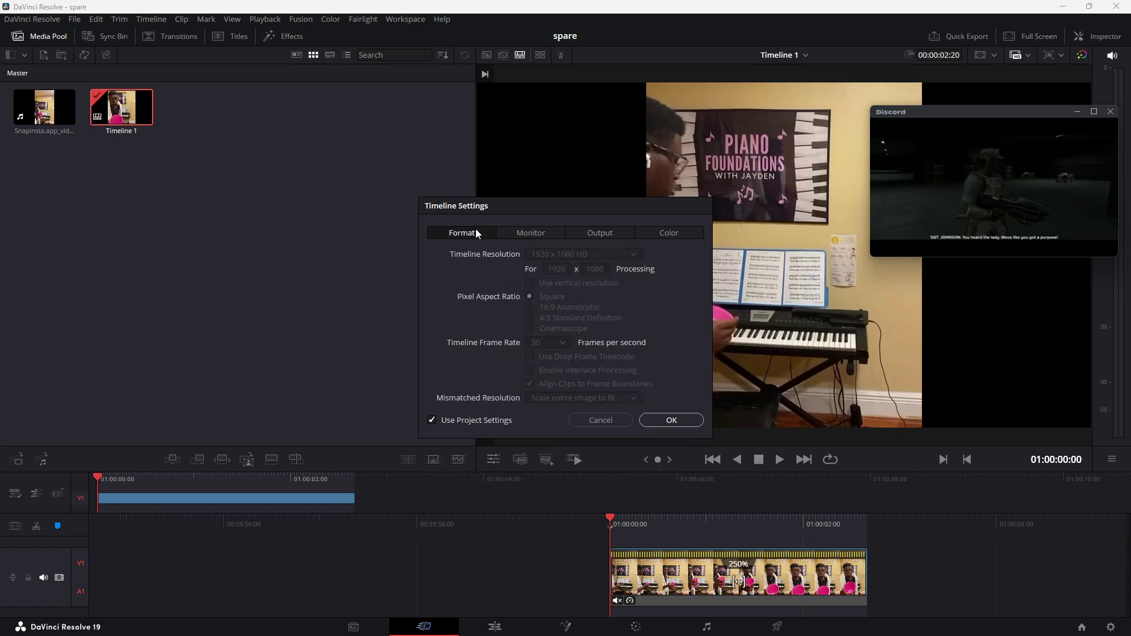
{"action": "left_click", "coordinate": [469, 416]}
{"action": "left_click", "coordinate": [525, 238]}
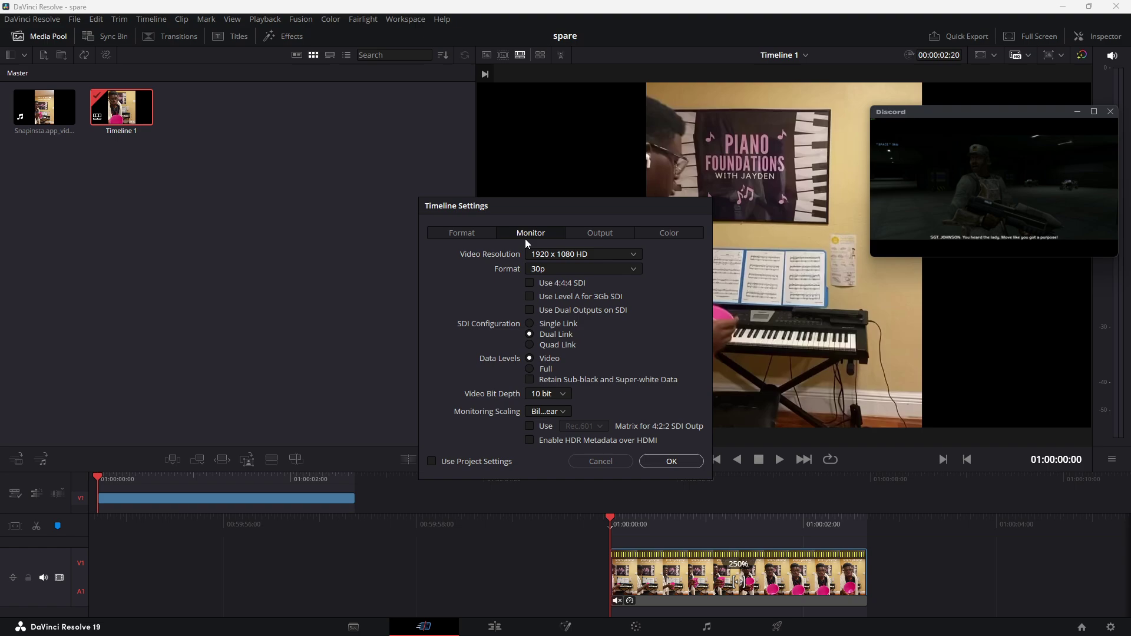
{"action": "left_click", "coordinate": [560, 255]}
{"action": "left_click", "coordinate": [591, 234]}
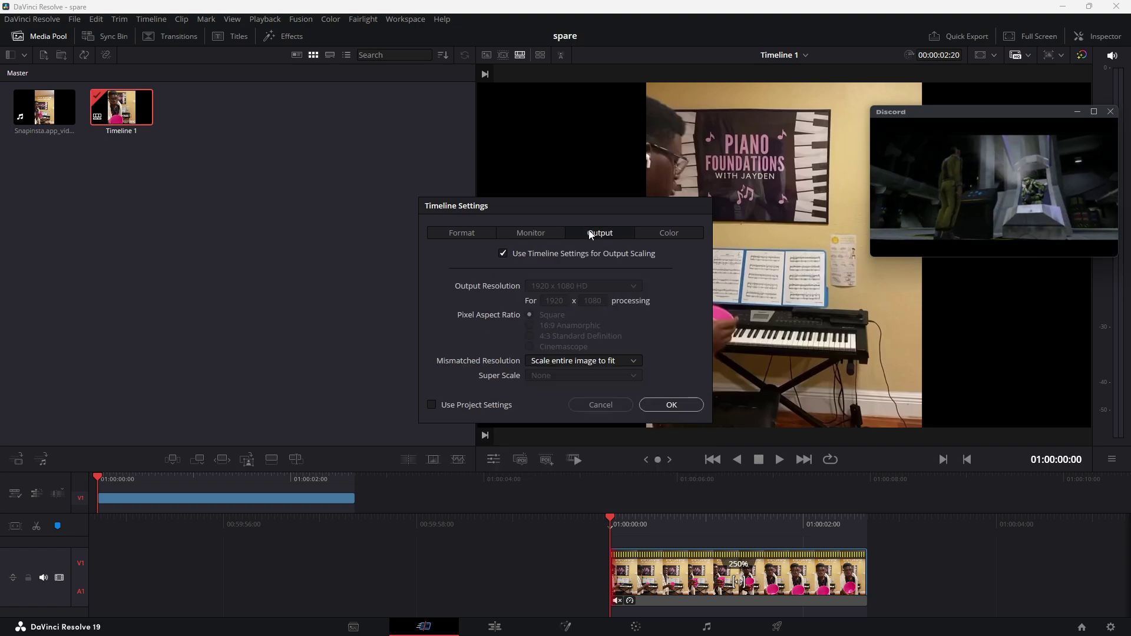
{"action": "left_click", "coordinate": [668, 234]}
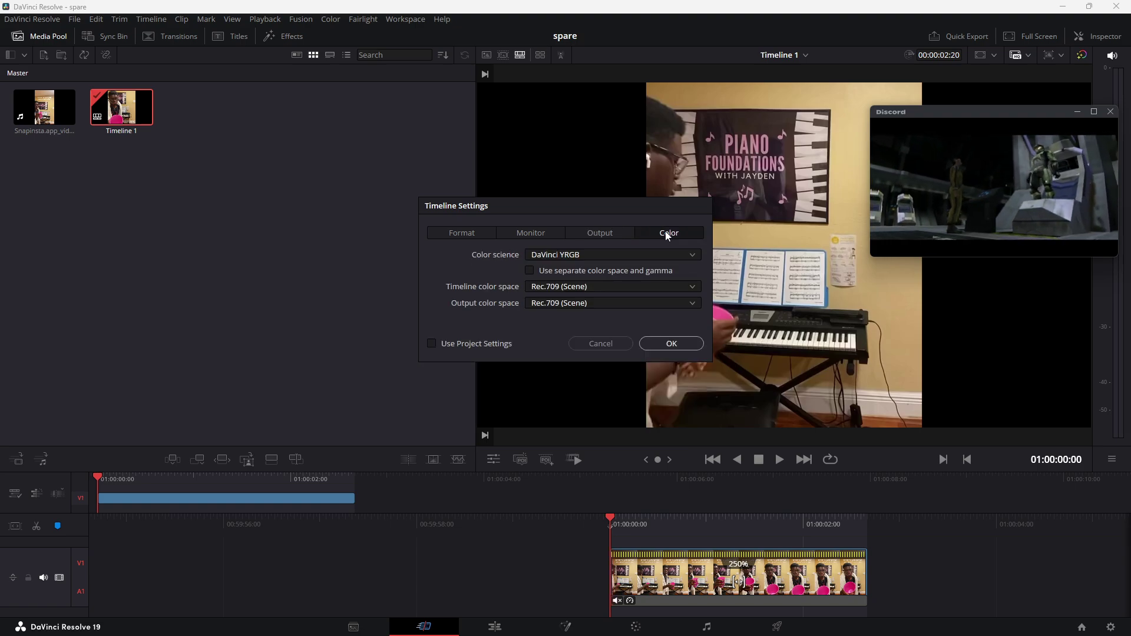
{"action": "left_click", "coordinate": [592, 235]}
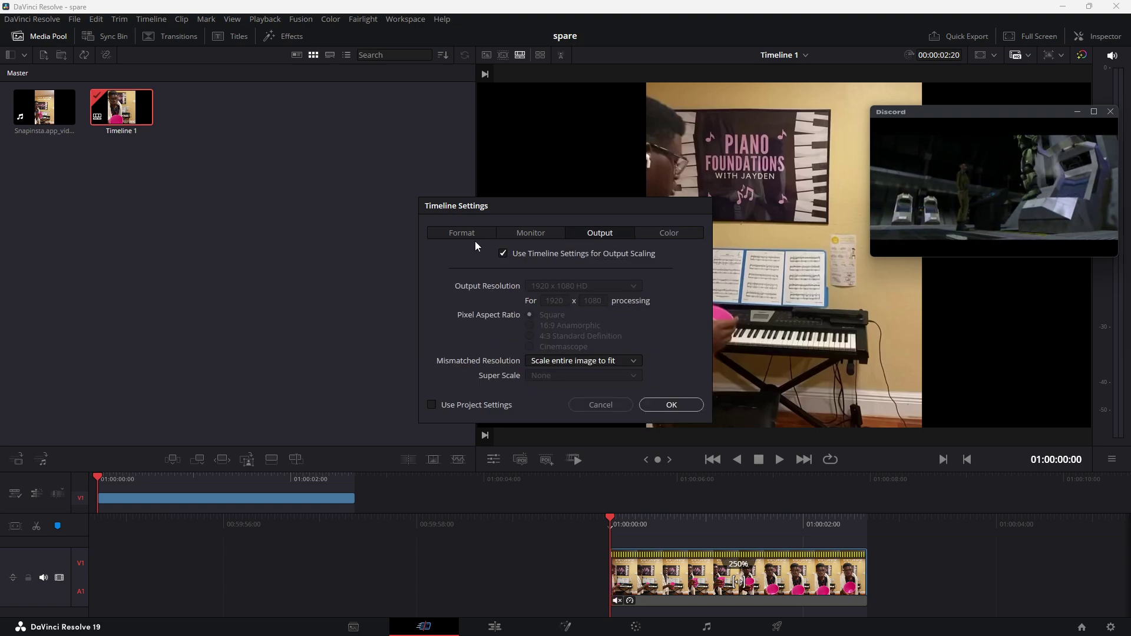
Step: Try a processing width of 700 for the timeline resolution and scrub through the clip to check its framing
{"action": "left_click", "coordinate": [471, 235]}
{"action": "left_click", "coordinate": [571, 272]}
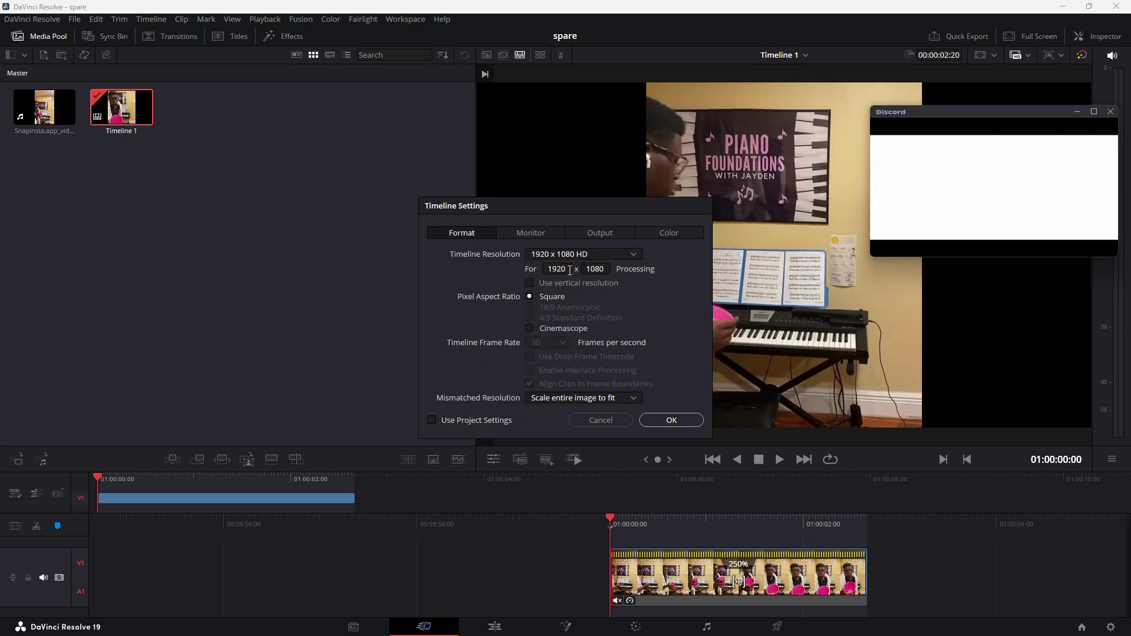
{"action": "type", "text": "720"}
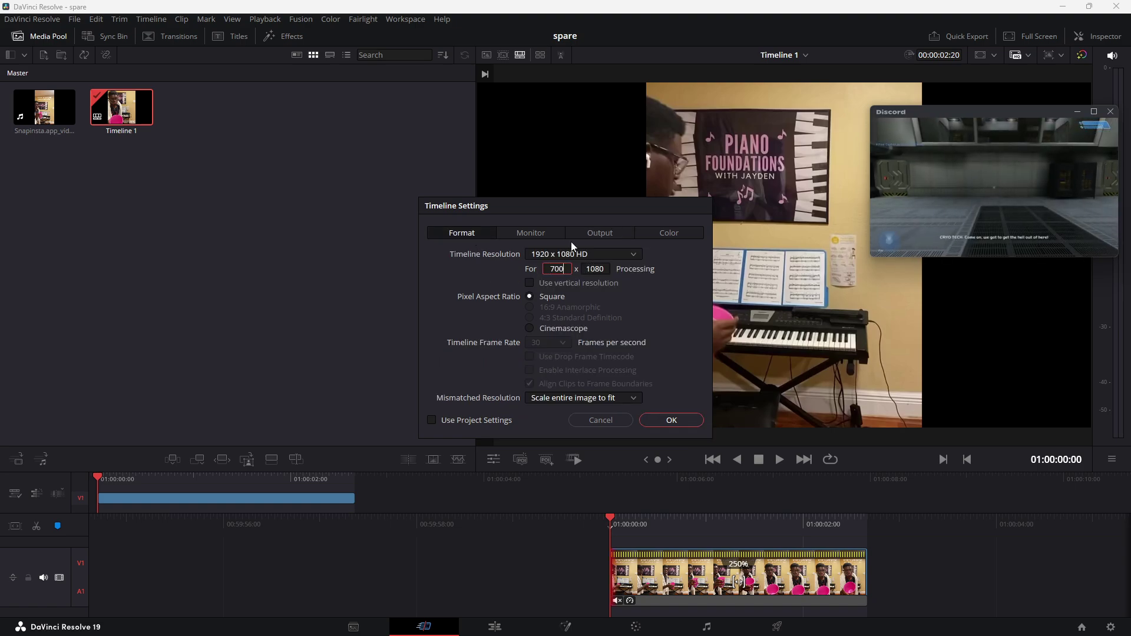
{"action": "key", "text": "Return"}
{"action": "left_click_drag", "start_coordinate": [714, 519], "coordinate": [509, 521]}
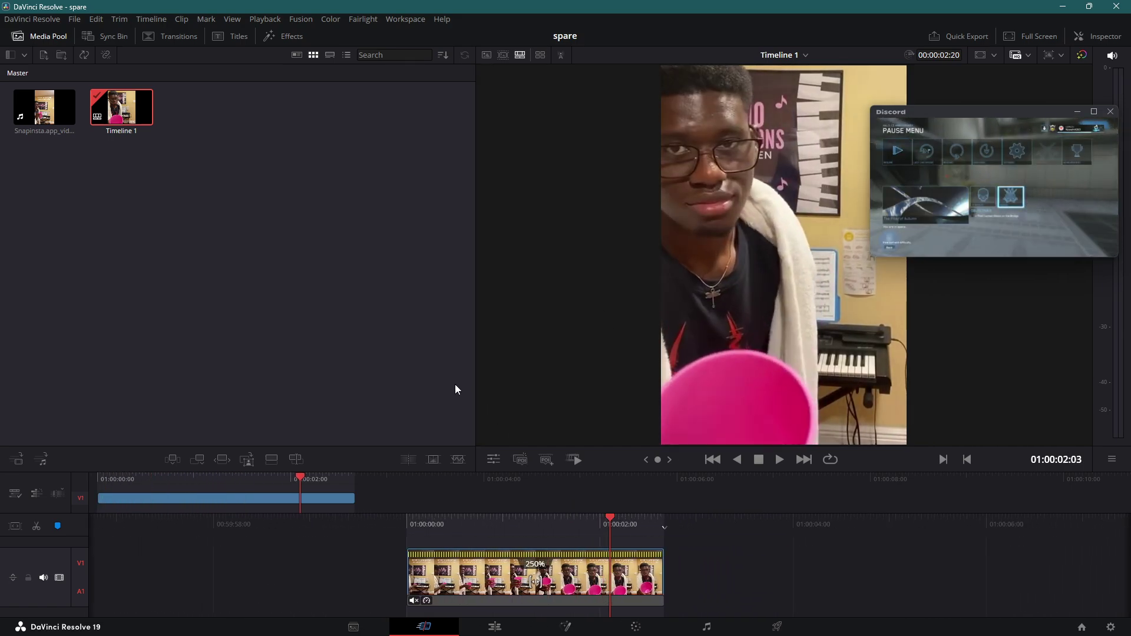
Step: Turn off Use Project Settings for Timeline 1 and set its processing width to 900, keeping the height at 1080
{"action": "right_click", "coordinate": [123, 118]}
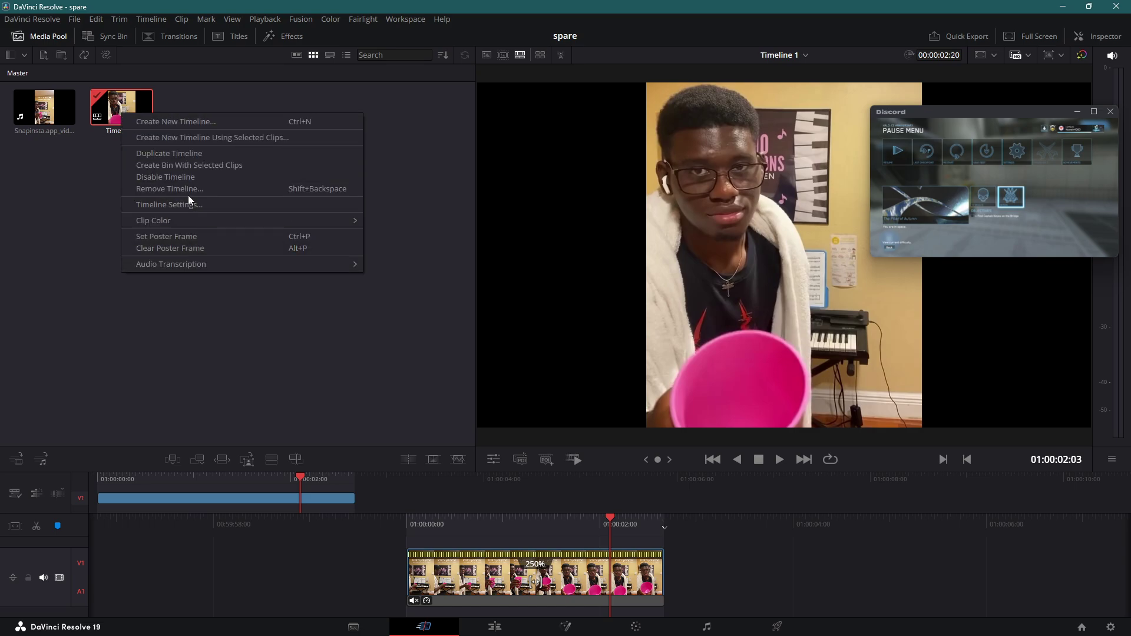
{"action": "left_click", "coordinate": [188, 202]}
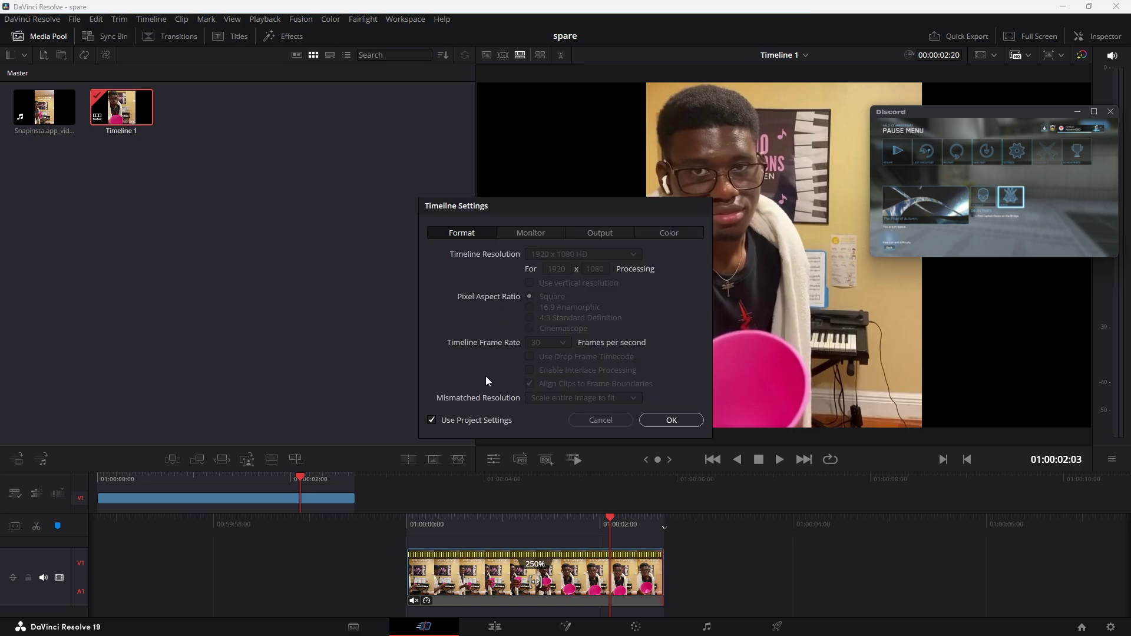
{"action": "left_click", "coordinate": [468, 423]}
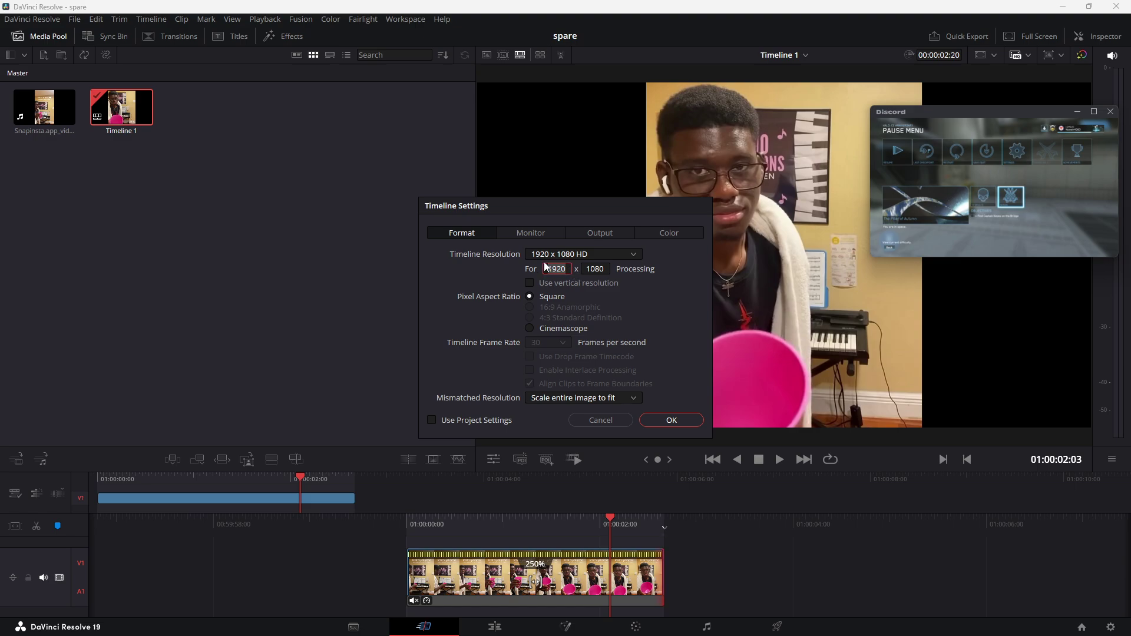
{"action": "key", "text": "Return"}
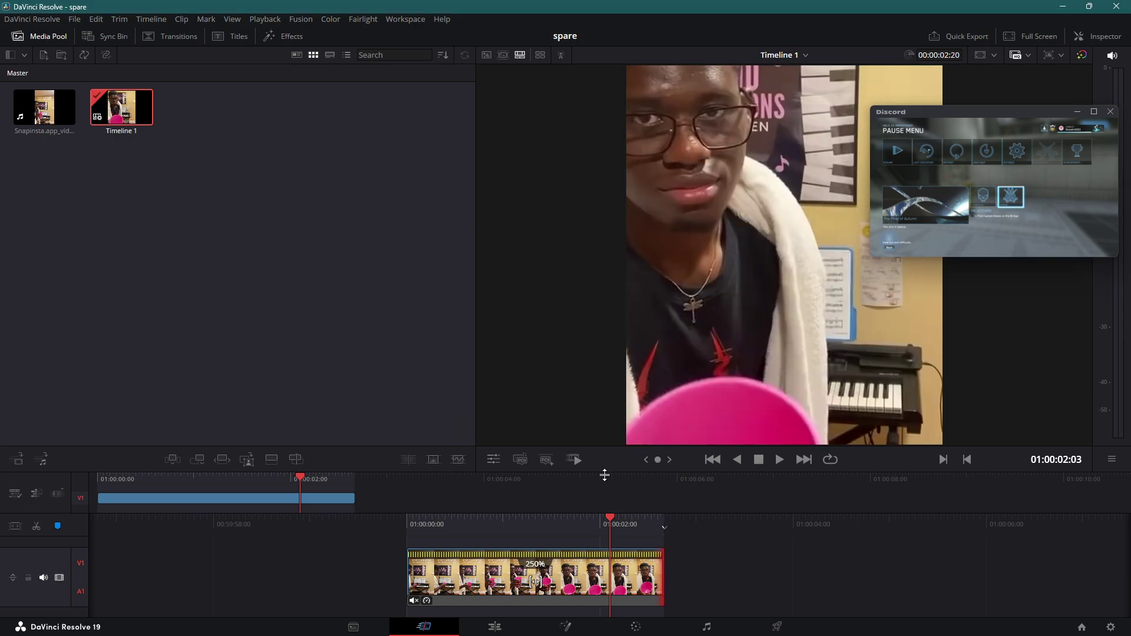
Step: Play the clip from its beginning for about a second to check its framing, stopping partway through
{"action": "key", "text": "Home"}
{"action": "key", "text": "space"}
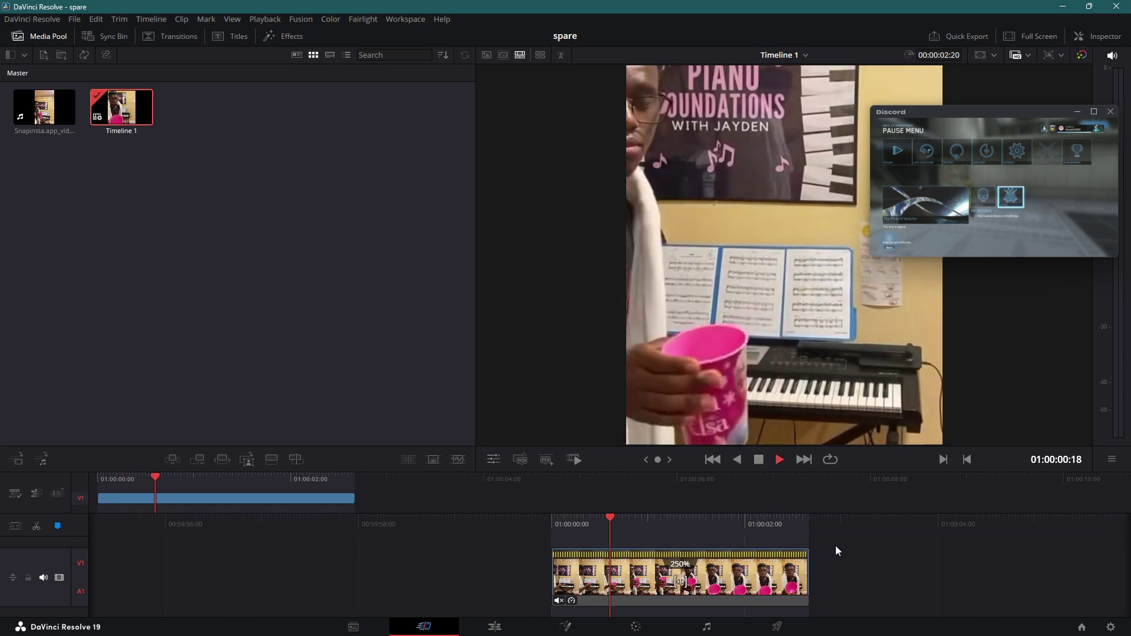
{"action": "key", "text": "space"}
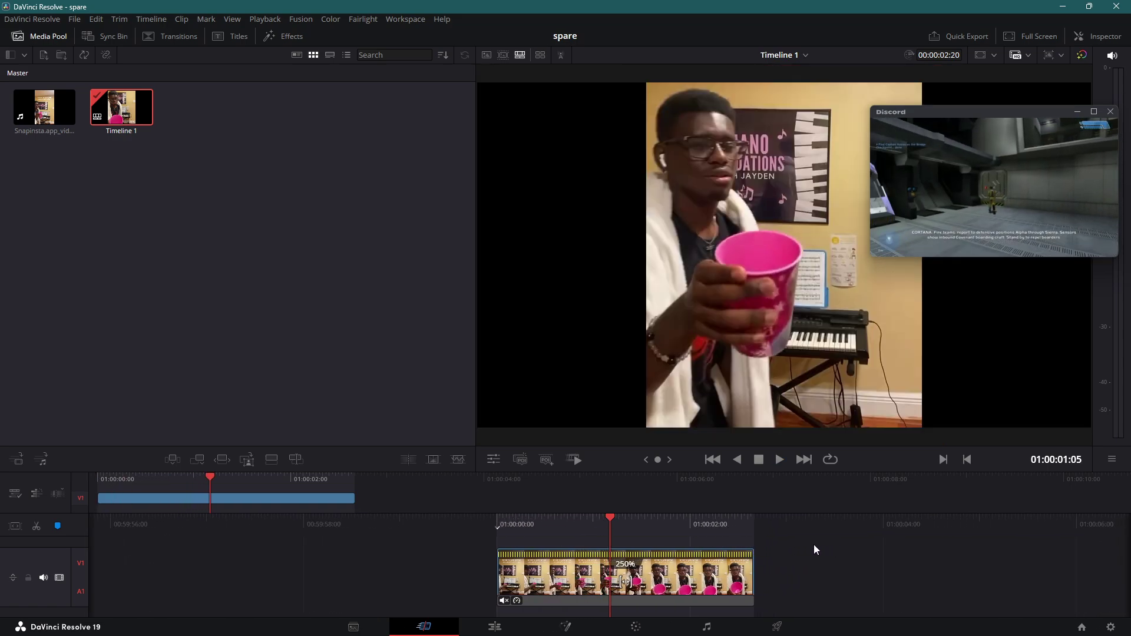
Step: Transform the timeline clip to fill the frame, with zoom 1.000, horizontal position 0.0 and vertical position 157.3
{"action": "left_click", "coordinate": [723, 549]}
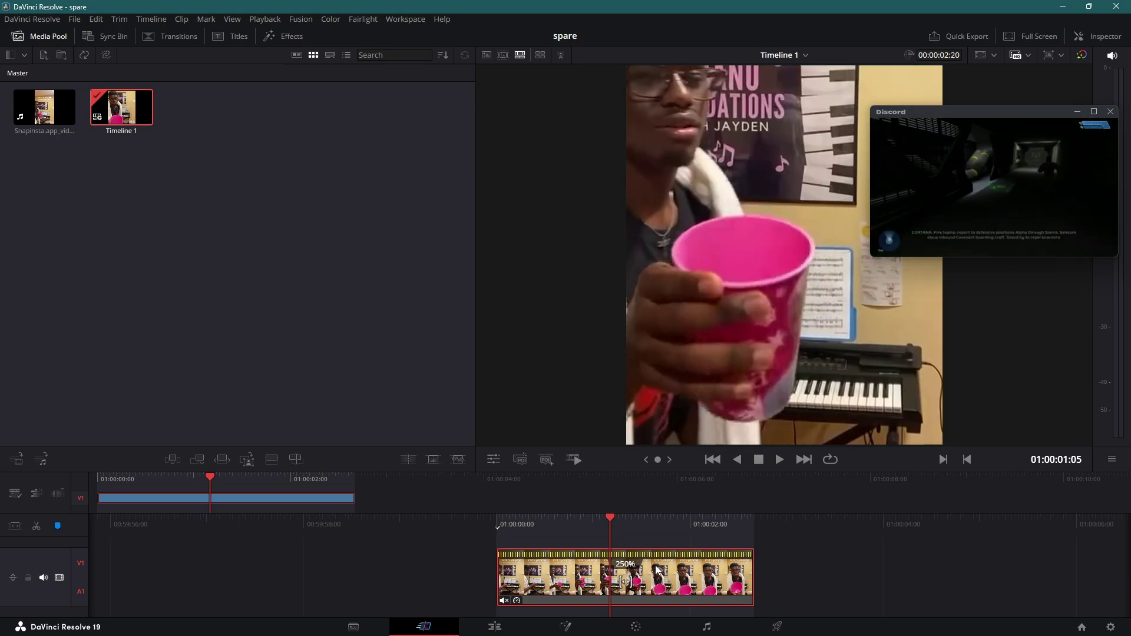
{"action": "left_click", "coordinate": [494, 459]}
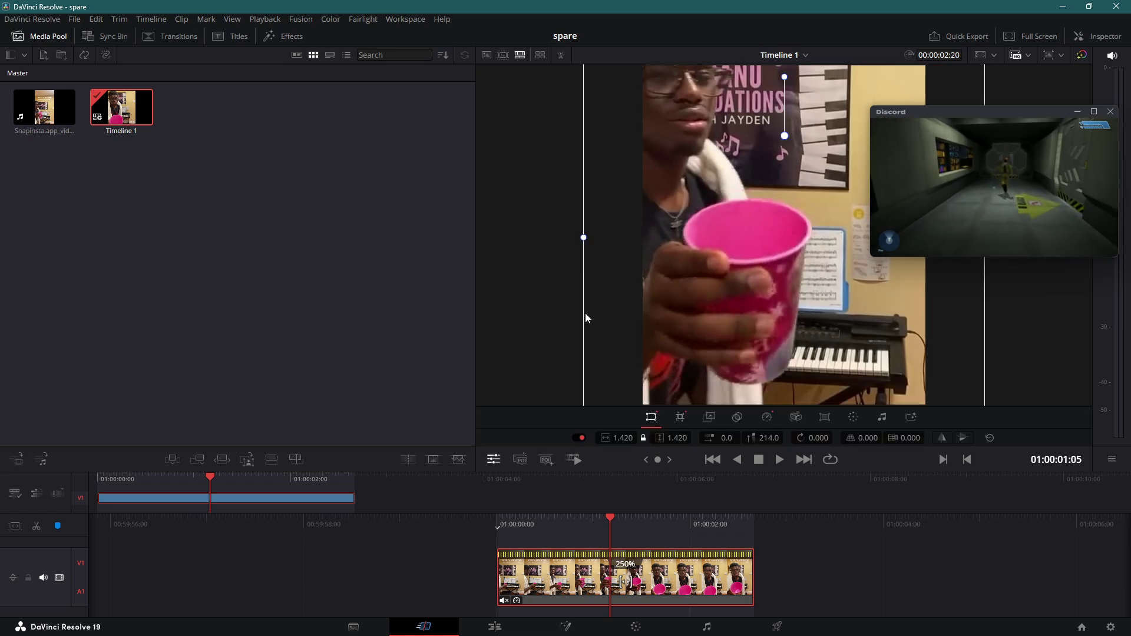
{"action": "left_click_drag", "start_coordinate": [584, 240], "coordinate": [611, 242]}
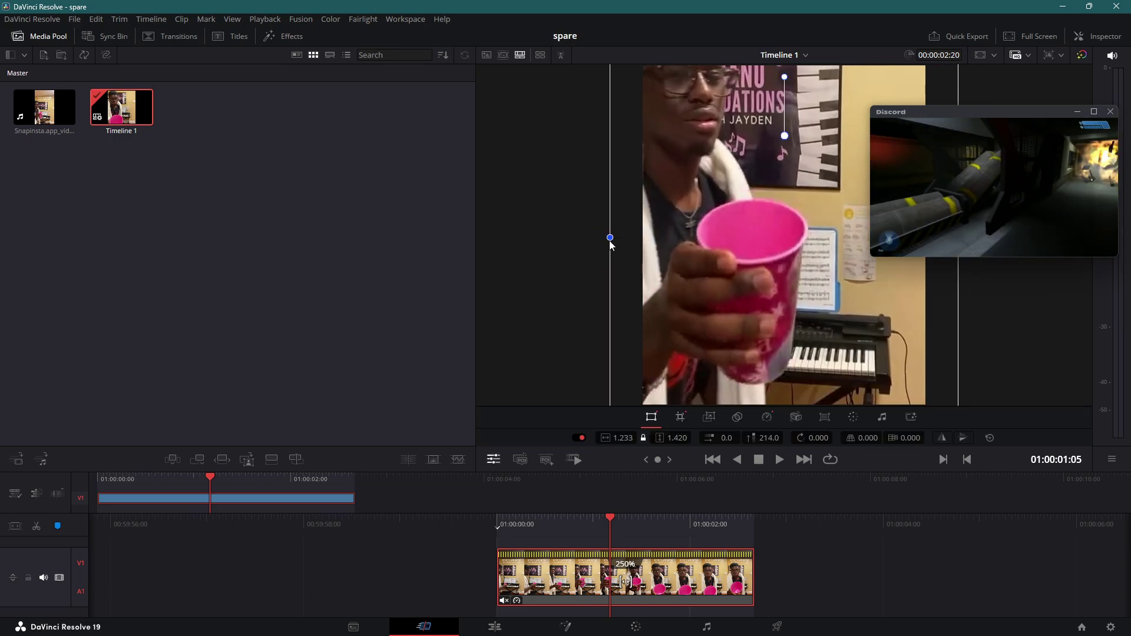
{"action": "left_click", "coordinate": [644, 438]}
{"action": "mouse_move", "coordinate": [671, 438]}
{"action": "left_mouse_down"}
{"action": "mouse_move", "coordinate": [636, 438]}
{"action": "mouse_move", "coordinate": [683, 440]}
{"action": "left_mouse_up"}
{"action": "left_click_drag", "start_coordinate": [787, 294], "coordinate": [784, 295]}
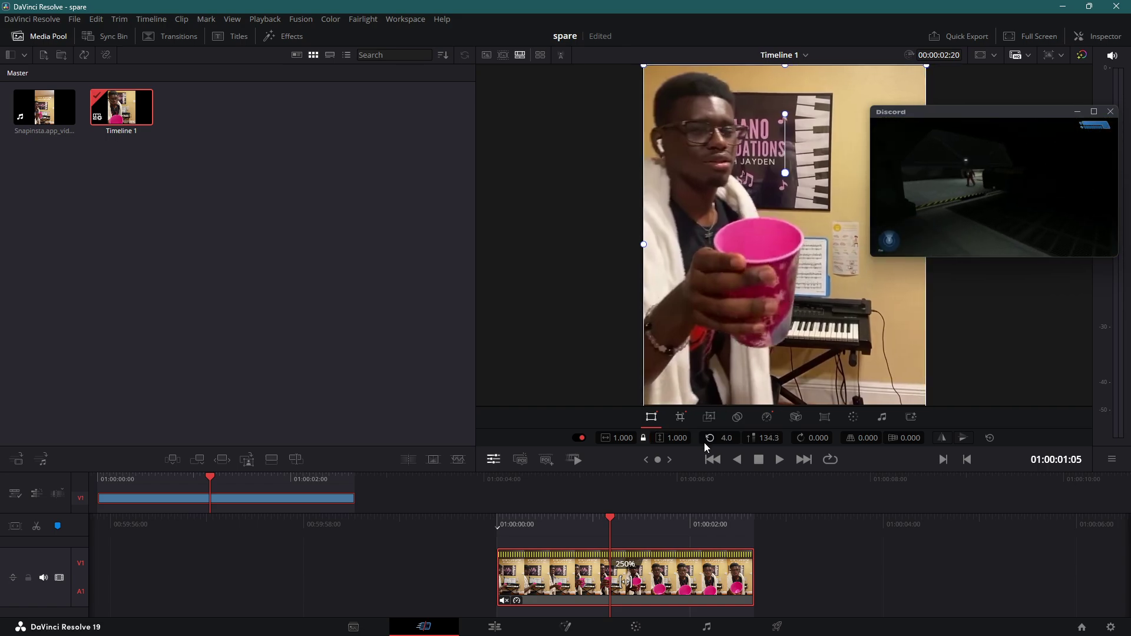
{"action": "left_click_drag", "start_coordinate": [711, 443], "coordinate": [614, 422]}
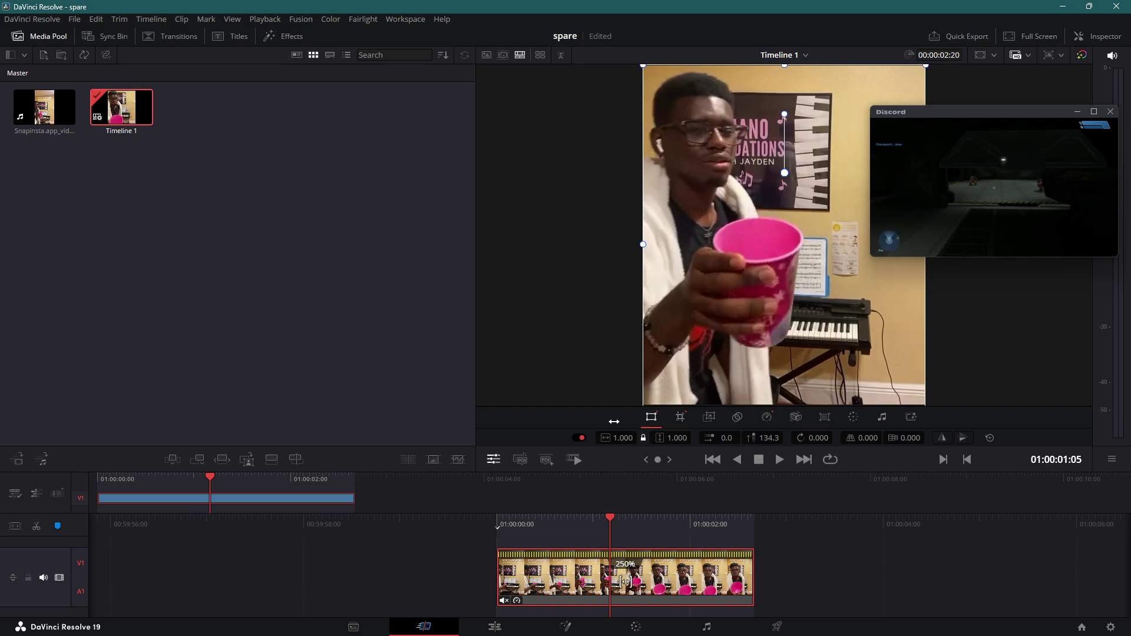
{"action": "mouse_move", "coordinate": [764, 438]}
{"action": "left_mouse_down"}
{"action": "mouse_move", "coordinate": [795, 438]}
{"action": "mouse_move", "coordinate": [777, 438]}
{"action": "left_mouse_up"}
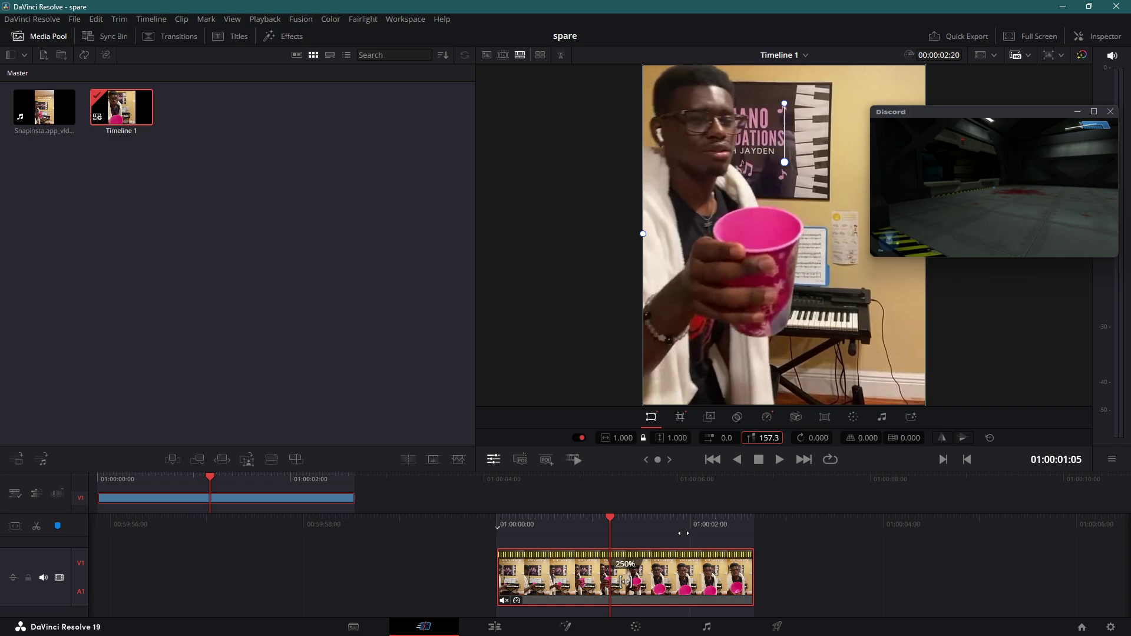
Step: Play the repositioned clip from beginning to end and save the project
{"action": "key", "text": "Home"}
{"action": "key", "text": "space"}
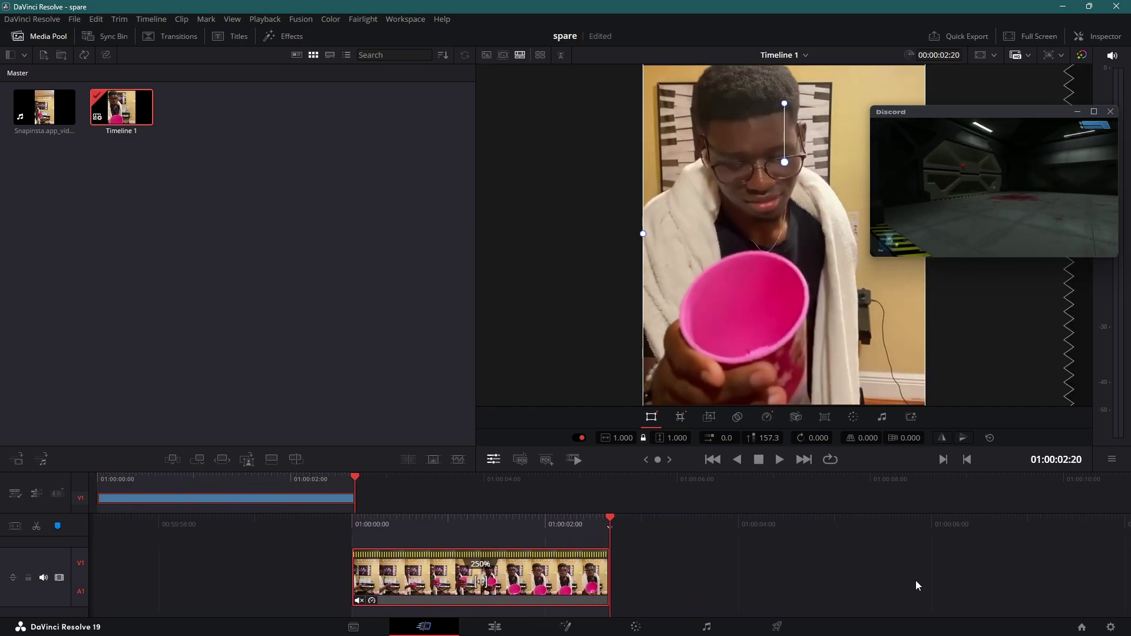
{"action": "key", "text": "ctrl+s"}
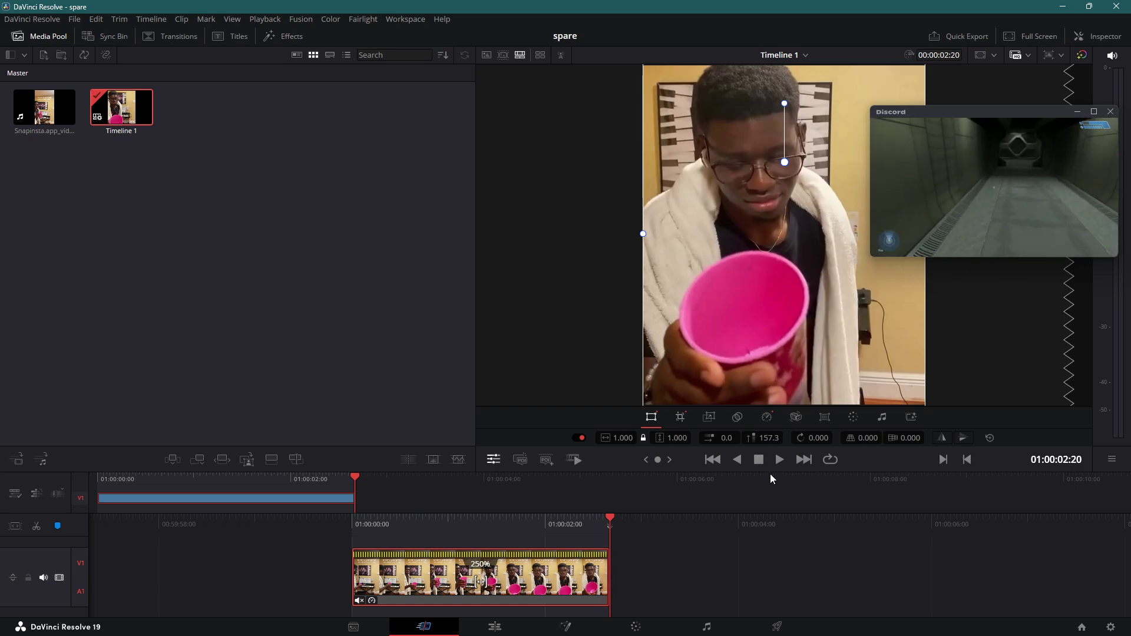
Step: Watch the clip with looping playback, then turn looping off, stop, and return the playhead to the beginning
{"action": "left_click", "coordinate": [828, 462]}
{"action": "key", "text": "space"}
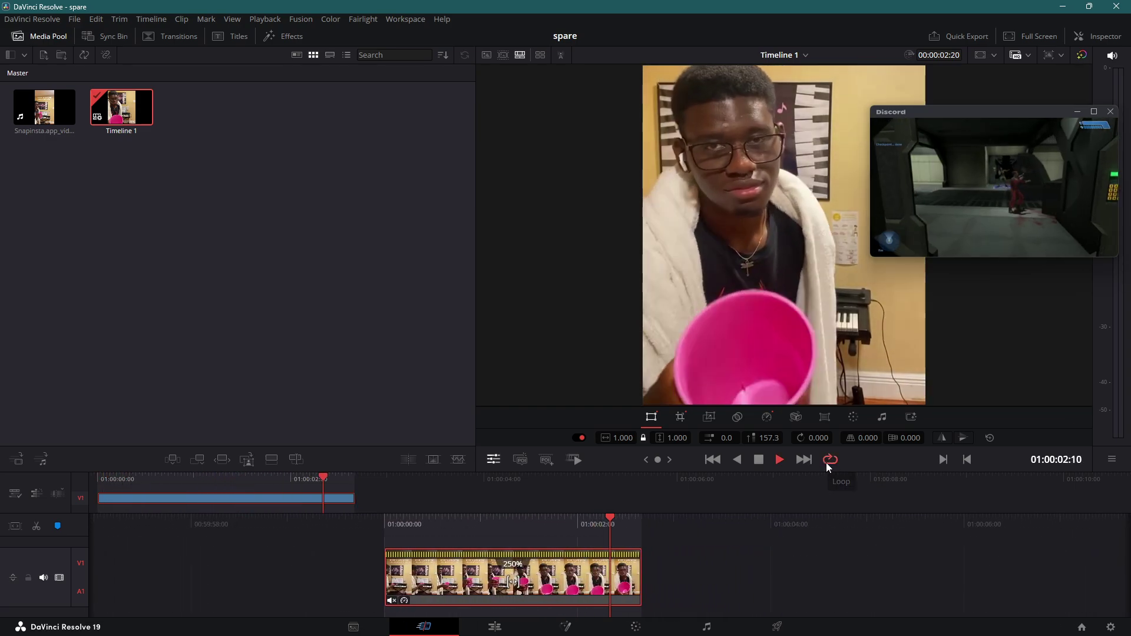
{"action": "left_click", "coordinate": [828, 462]}
{"action": "key", "text": "space"}
{"action": "key", "text": "Home"}
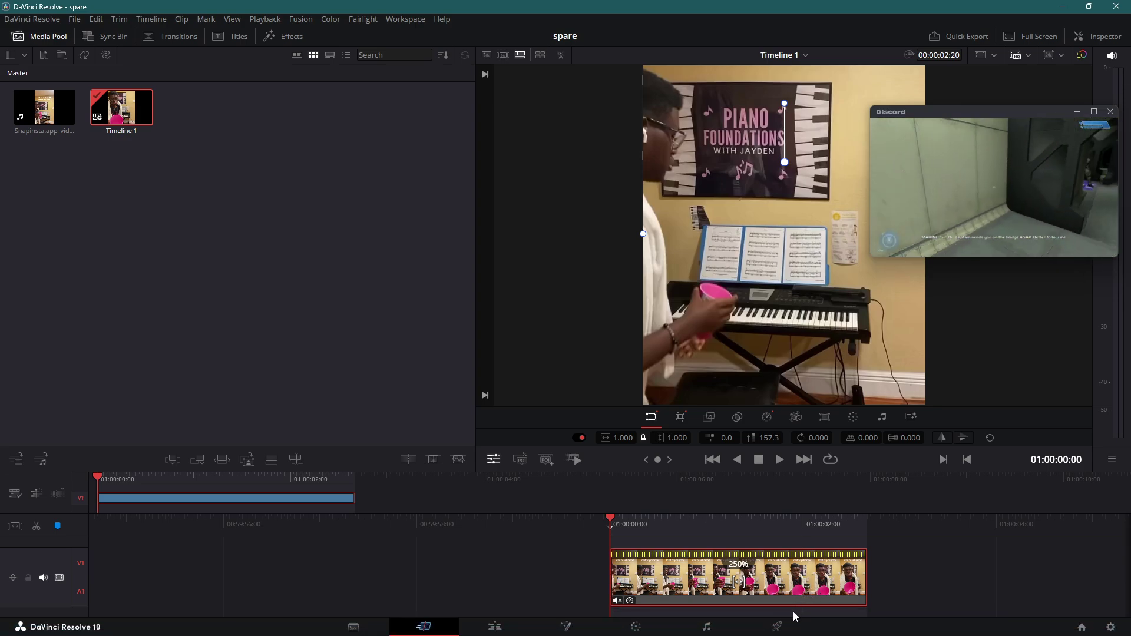
Step: Go to the Deliver page, move the Discord window off the render queue, then queue the spare GIF and render it
{"action": "left_click", "coordinate": [778, 626]}
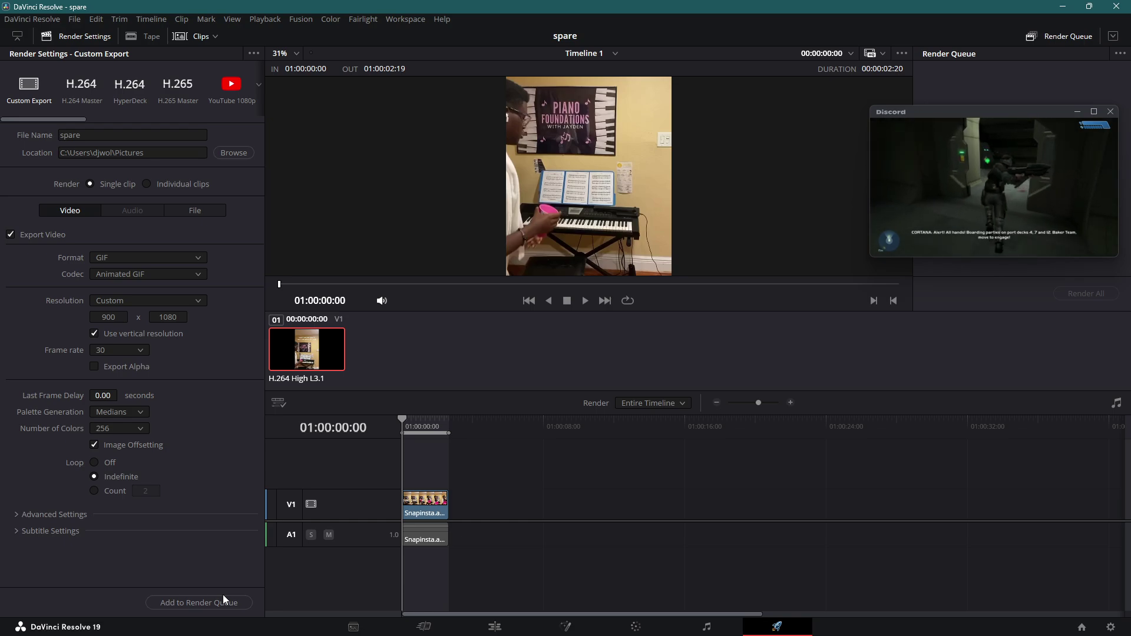
{"action": "left_click_drag", "start_coordinate": [963, 119], "coordinate": [688, 94]}
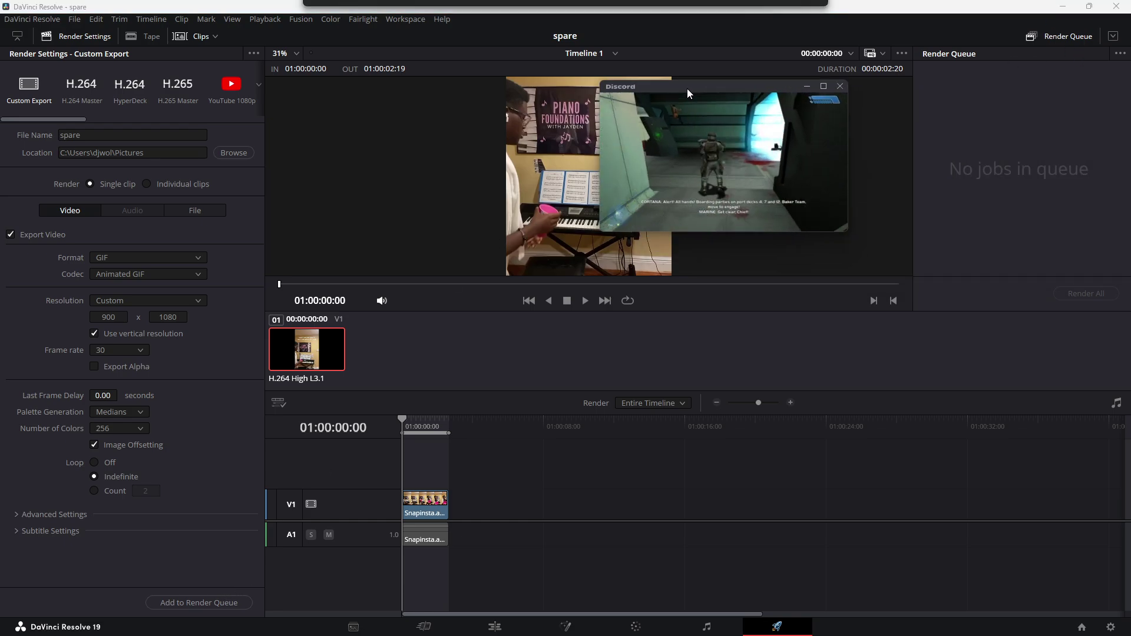
{"action": "left_click", "coordinate": [175, 602]}
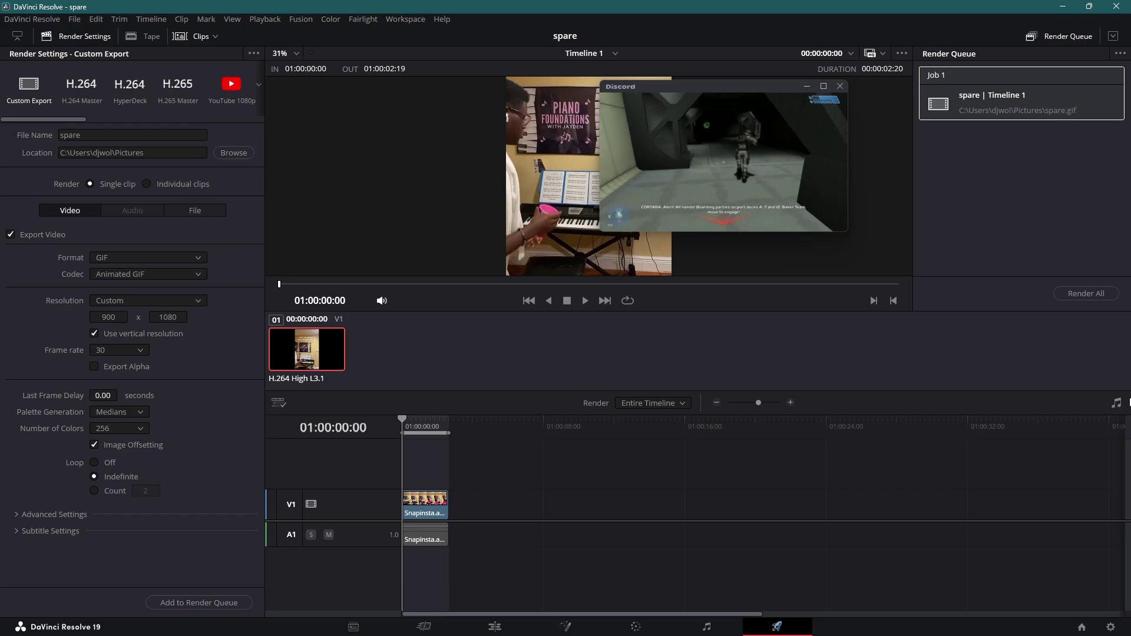
{"action": "left_click", "coordinate": [1100, 294]}
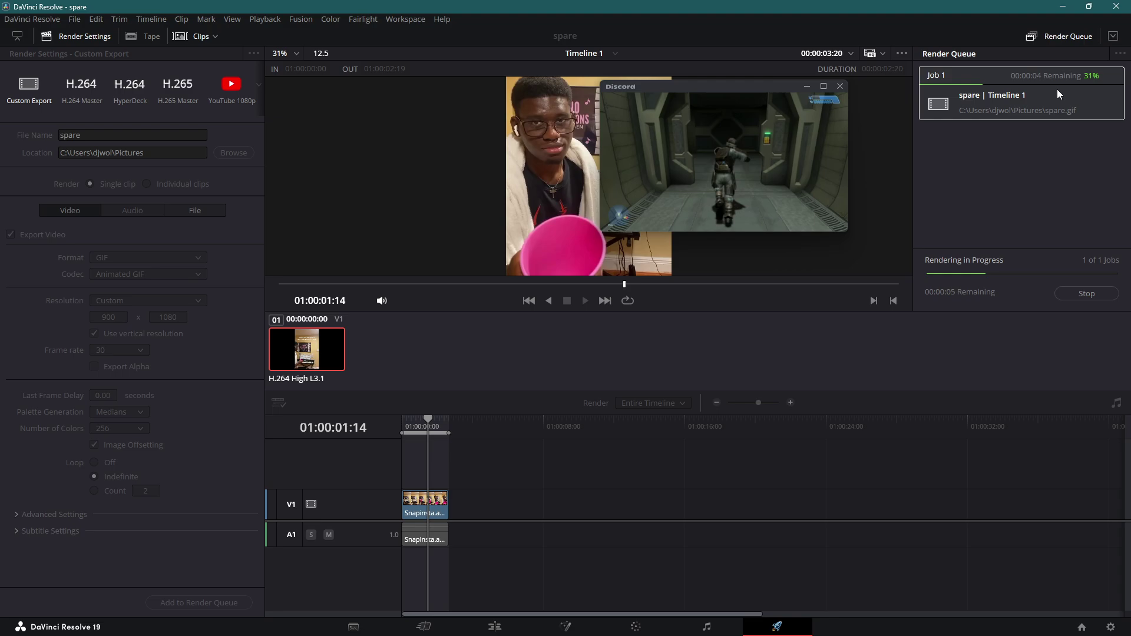
Step: Minimize DaVinci Resolve and the other open windows, and show the Pictures folder in File Explorer
{"action": "left_click", "coordinate": [1068, 10]}
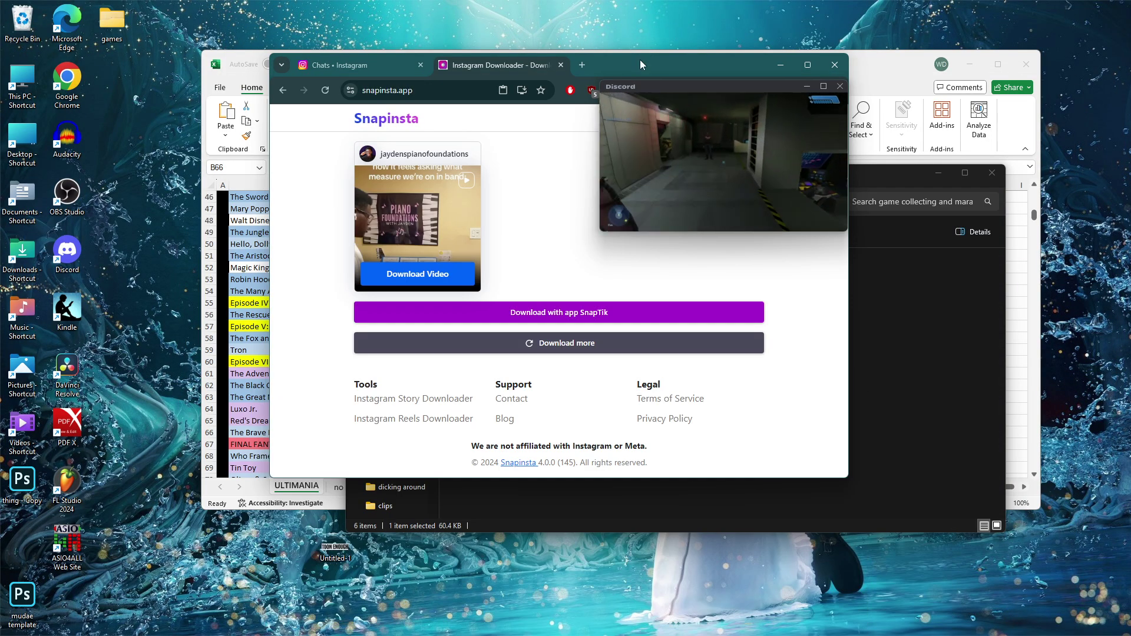
{"action": "left_click", "coordinate": [781, 66]}
{"action": "left_click", "coordinate": [970, 65]}
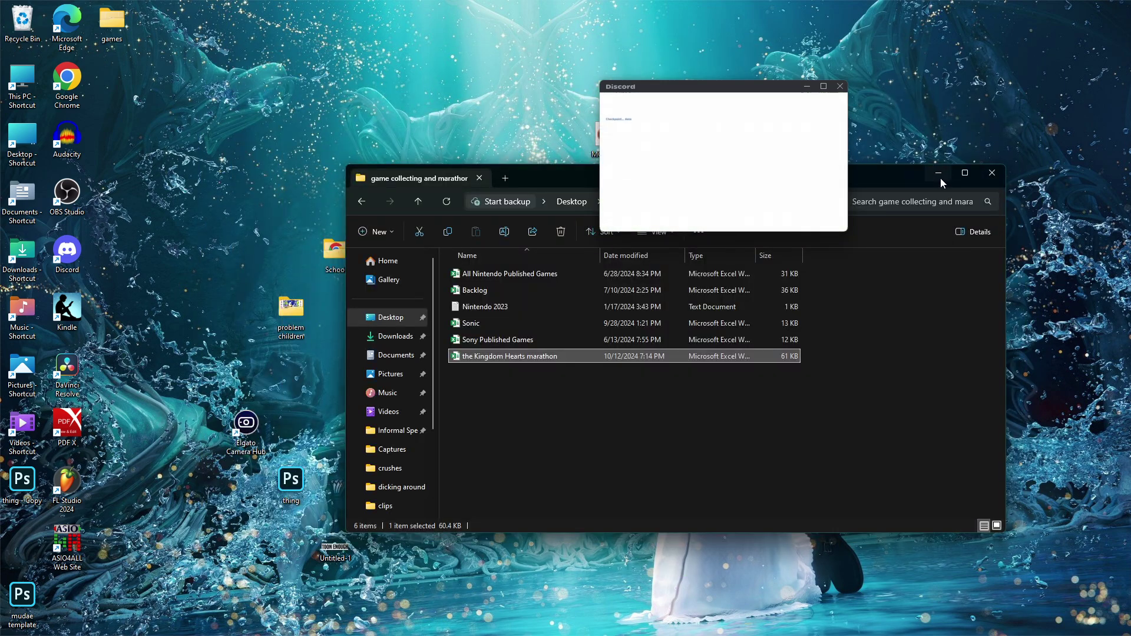
{"action": "left_click", "coordinate": [939, 172]}
{"action": "left_click", "coordinate": [477, 622]}
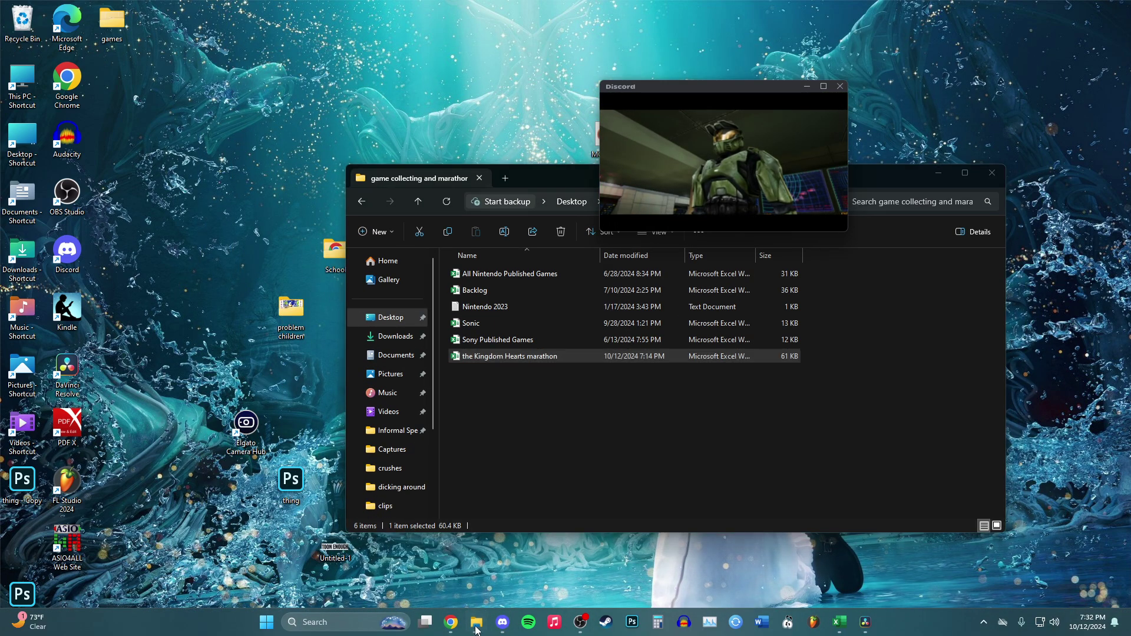
{"action": "left_click", "coordinate": [406, 389]}
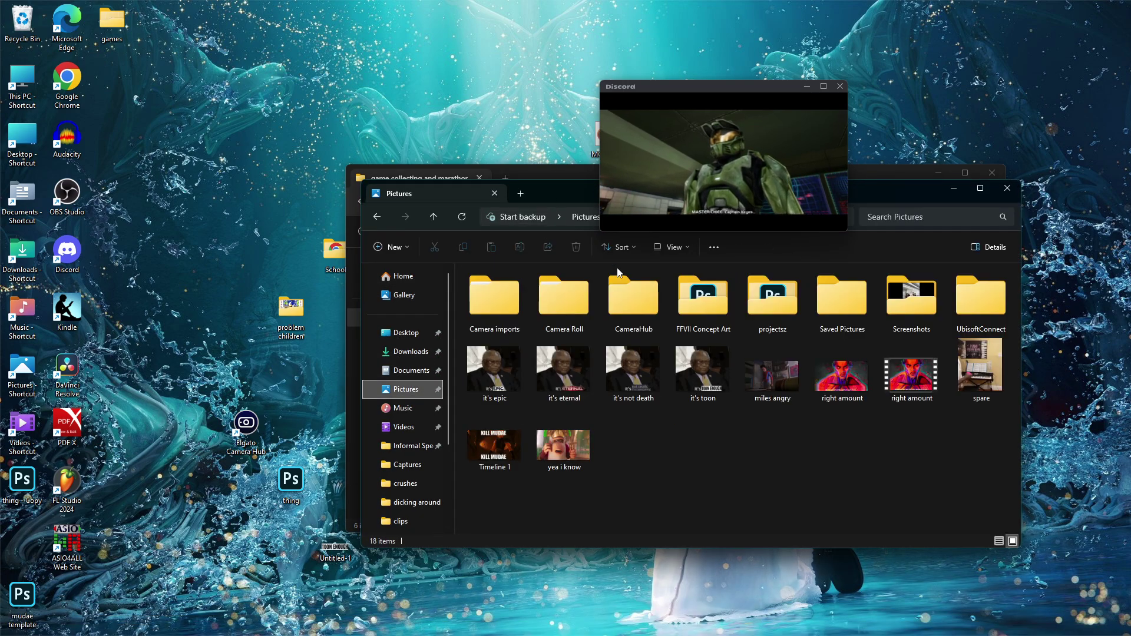
Step: Open the exported spare GIF, watch its animation, and close the image viewer
{"action": "double_click", "coordinate": [979, 372]}
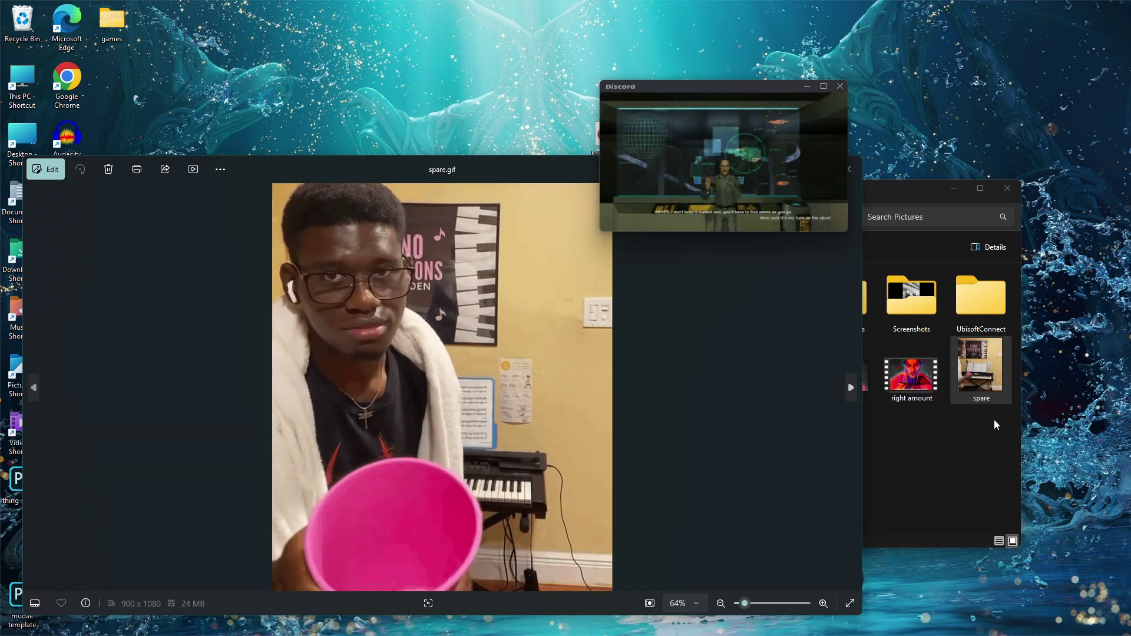
{"action": "left_click", "coordinate": [994, 388]}
{"action": "left_click", "coordinate": [330, 169]}
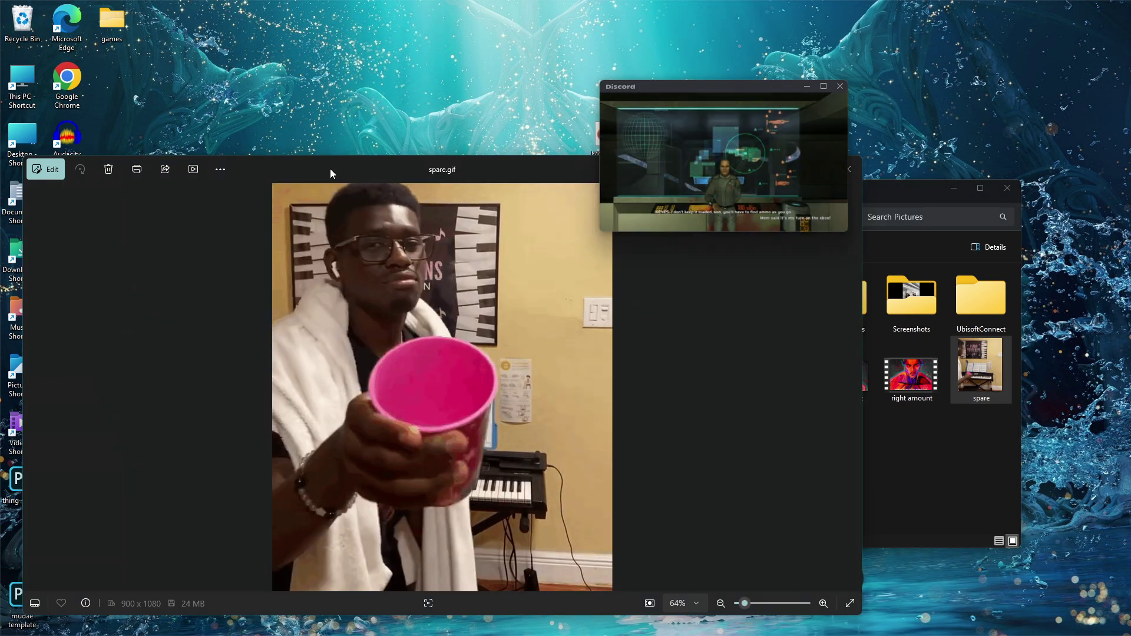
{"action": "left_click", "coordinate": [858, 178]}
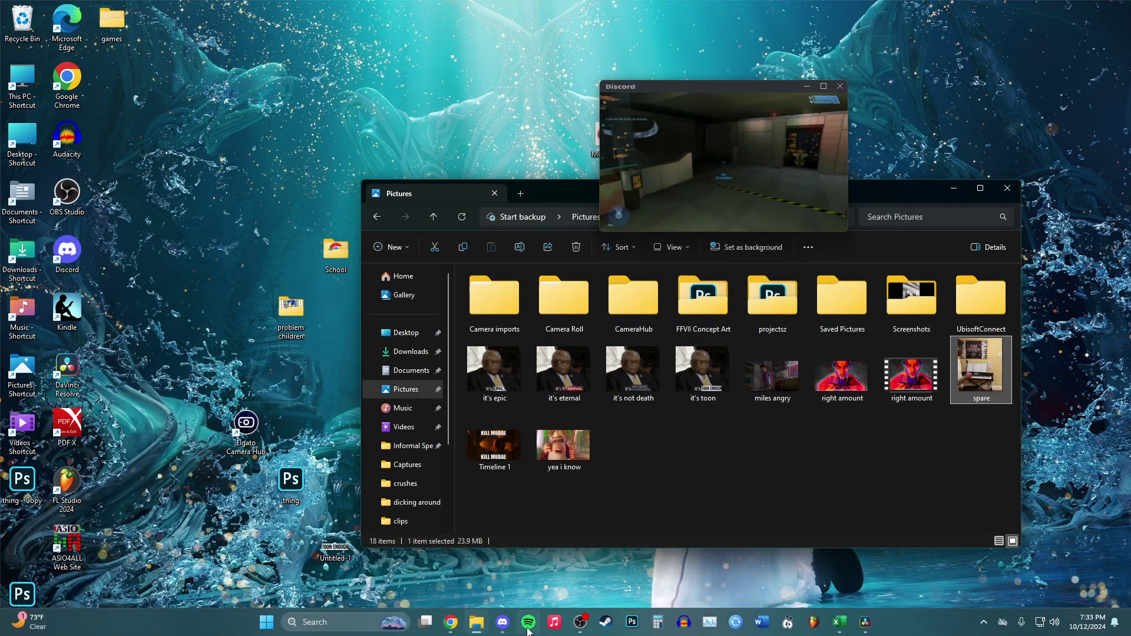
Step: Switch back to DaVinci Resolve's Deliver page and open the Calculator over it
{"action": "mouse_move", "coordinate": [512, 628]}
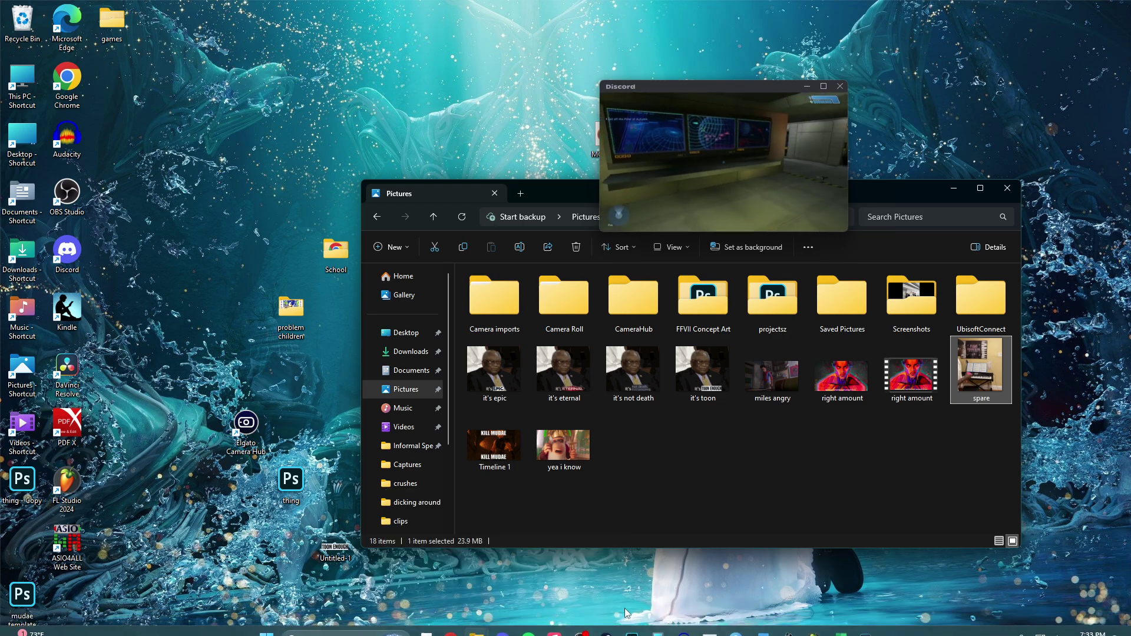
{"action": "left_click", "coordinate": [866, 624]}
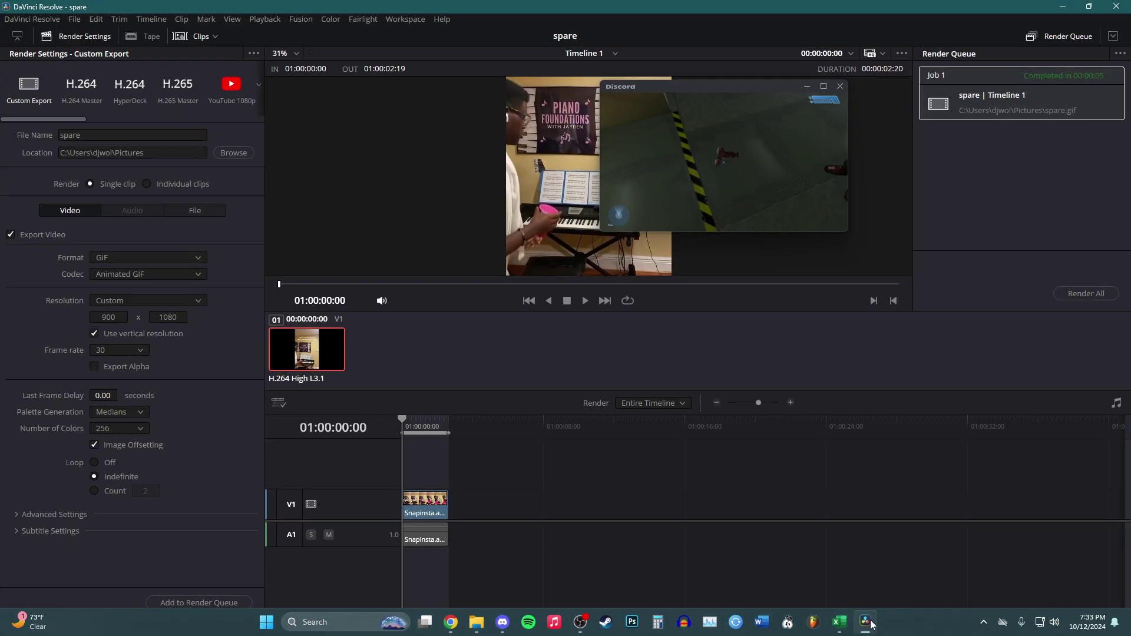
{"action": "left_click", "coordinate": [866, 624]}
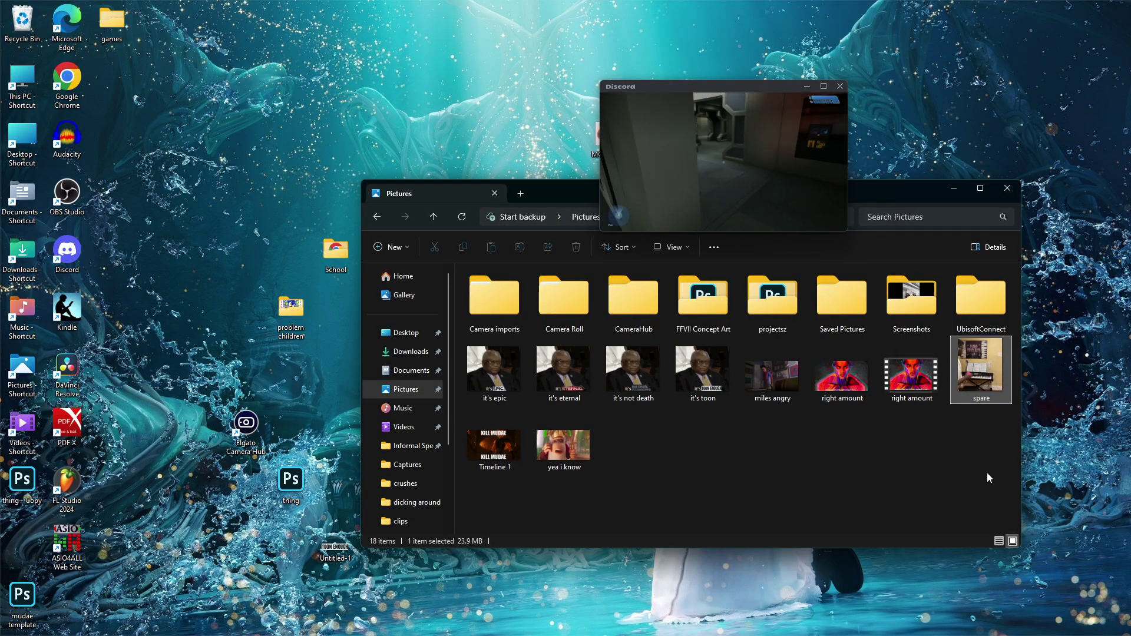
{"action": "left_click", "coordinate": [872, 625]}
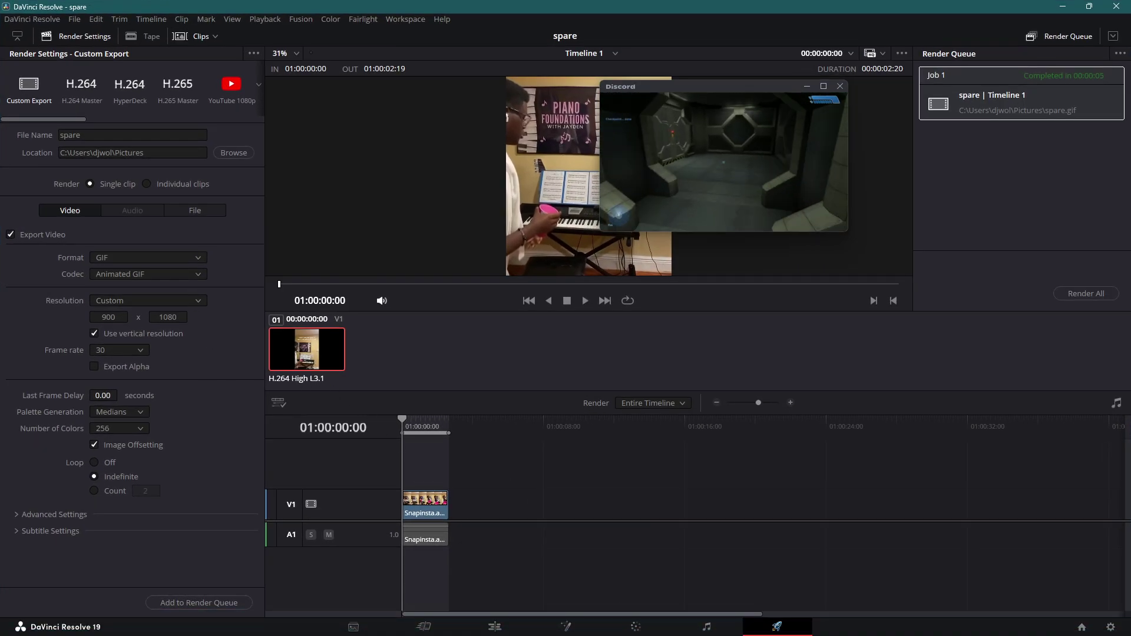
{"action": "left_click", "coordinate": [658, 622]}
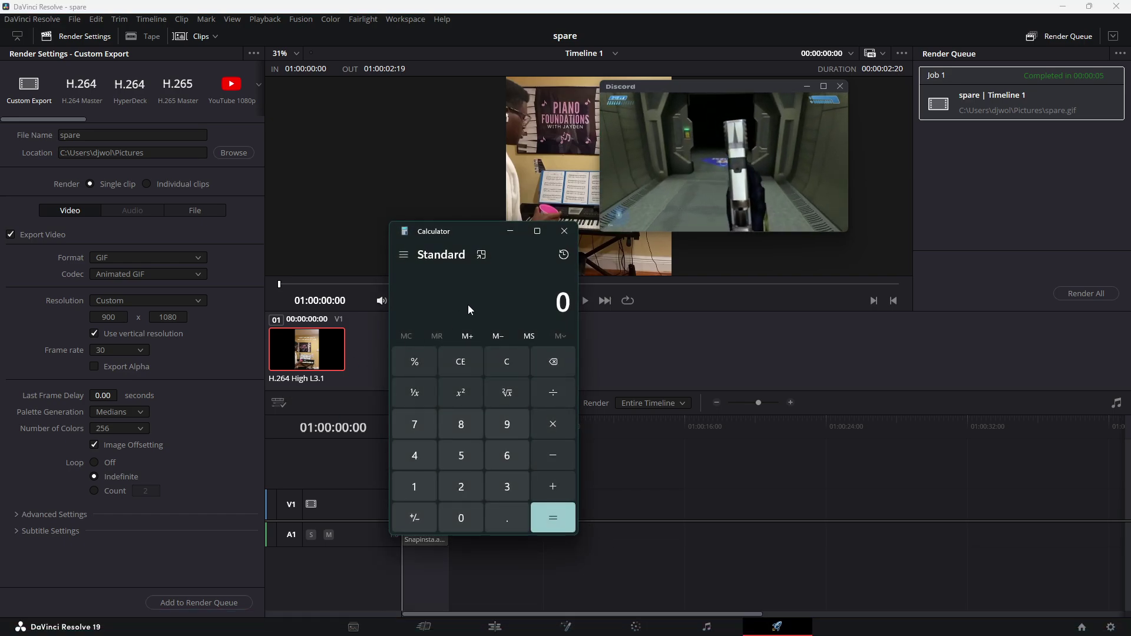
Step: Set the custom render resolution to 450 x 640 with Use vertical resolution enabled, and queue and render the spare GIF again
{"action": "left_click", "coordinate": [405, 9]}
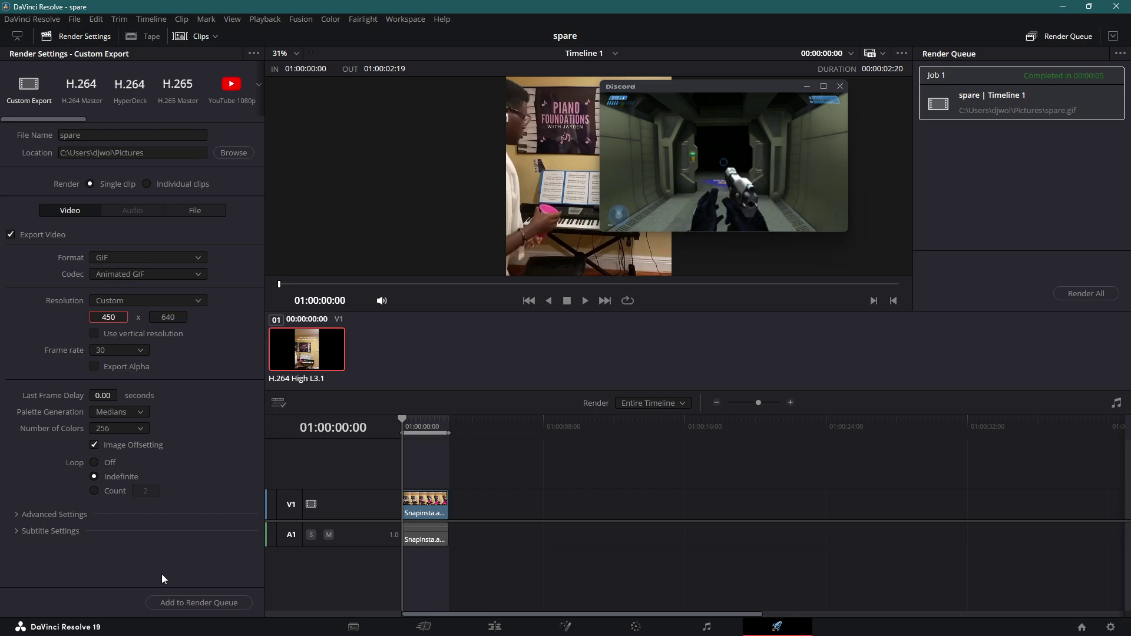
{"action": "left_click", "coordinate": [187, 606]}
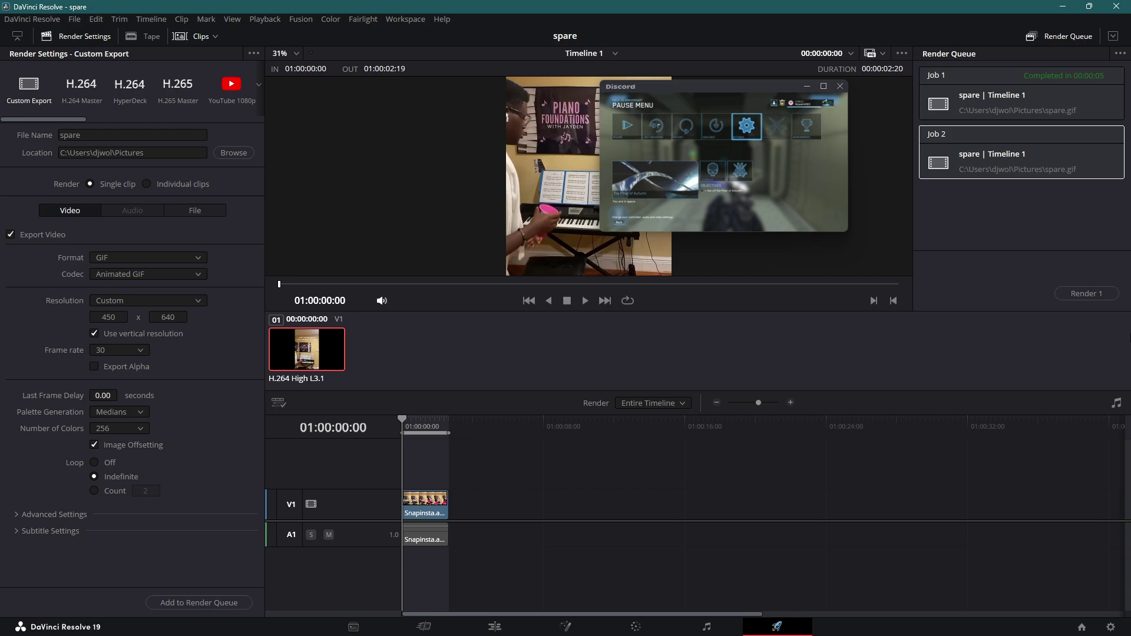
{"action": "left_click", "coordinate": [1085, 298]}
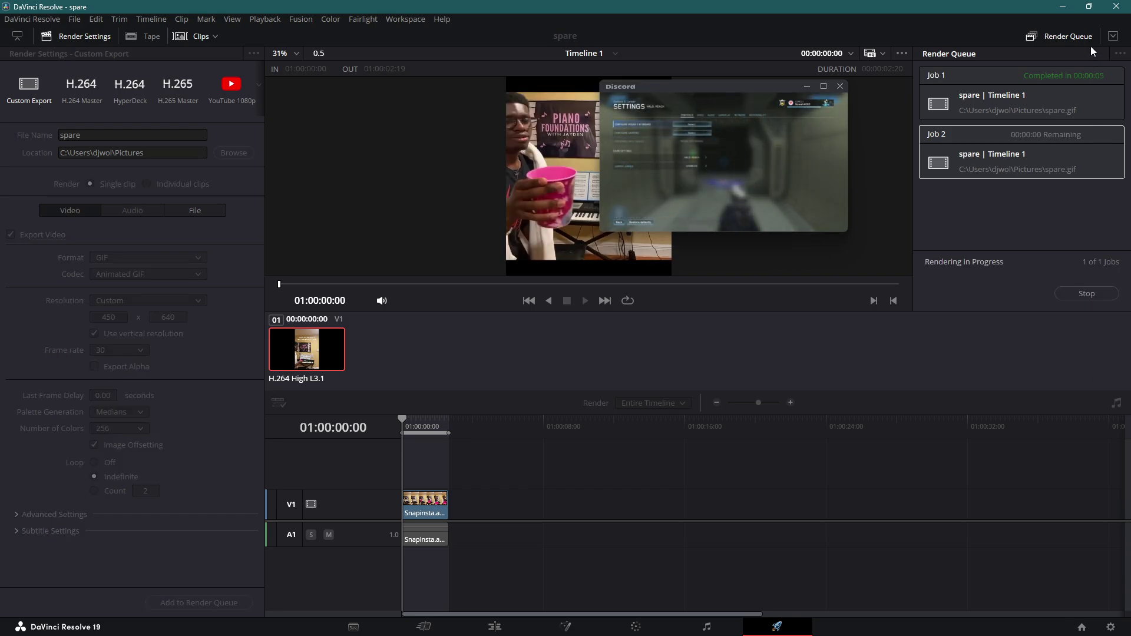
Step: Minimize DaVinci Resolve, open the re-exported spare GIF to check it, and delete it from the Pictures folder
{"action": "left_click", "coordinate": [1061, 6]}
{"action": "left_click", "coordinate": [895, 435]}
{"action": "double_click", "coordinate": [571, 441]}
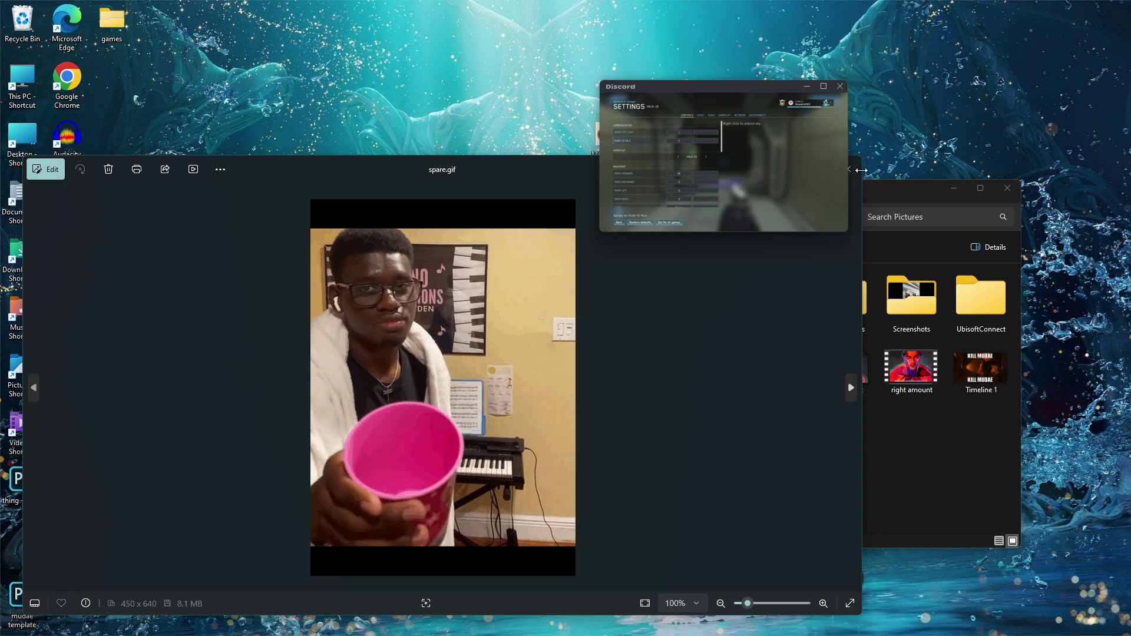
{"action": "key", "text": "alt+F4"}
{"action": "key", "text": "Delete"}
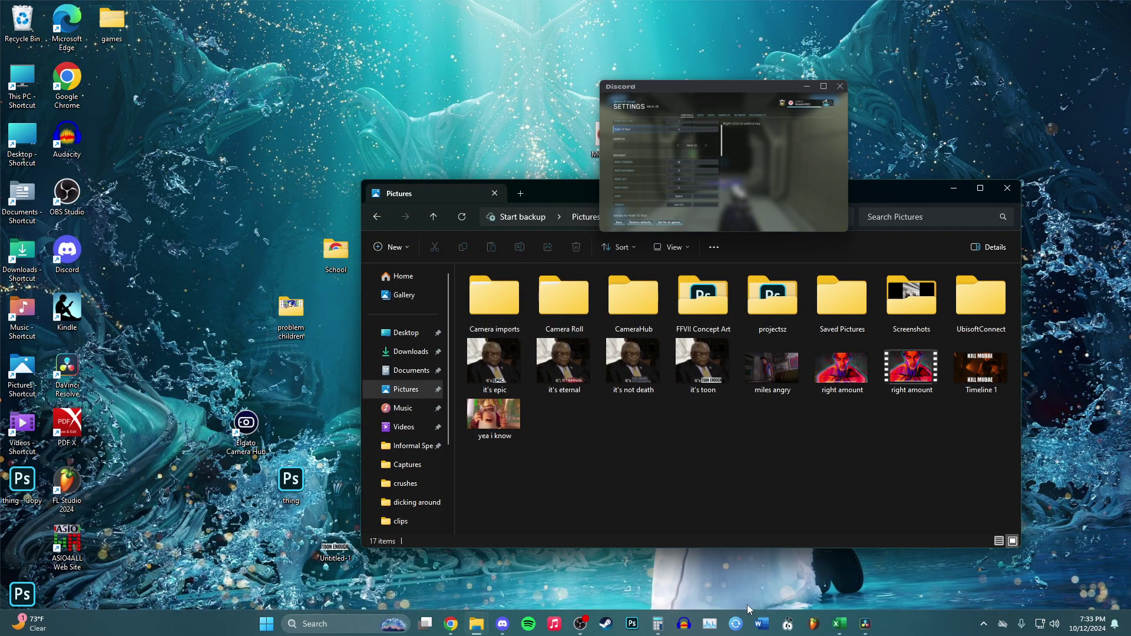
Step: Switch back to DaVinci Resolve's Deliver page and set the custom render width to 900
{"action": "left_click", "coordinate": [866, 622]}
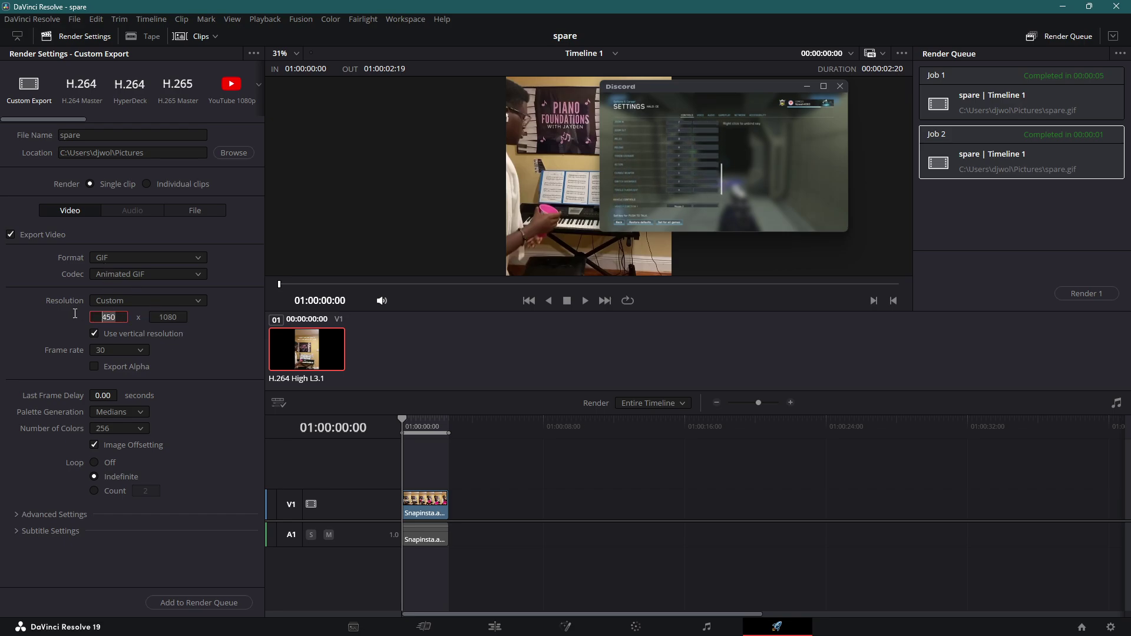
{"action": "type", "text": "900"}
{"action": "key", "text": "Return"}
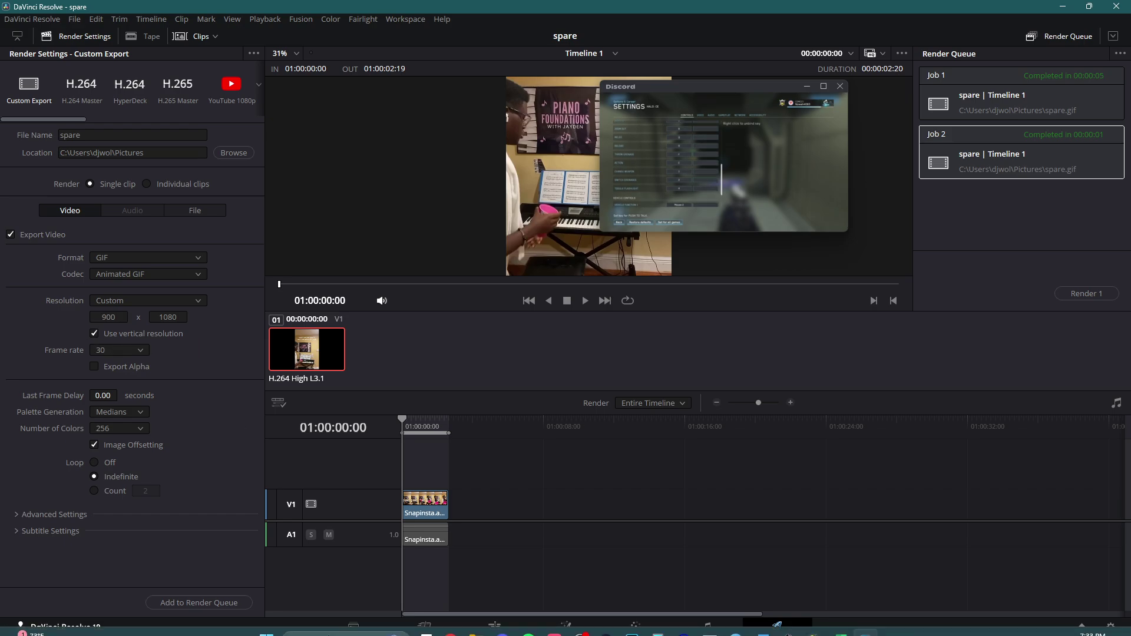
Step: Open the Calculator and divide 1080 by 2
{"action": "mouse_move", "coordinate": [556, 633]}
{"action": "left_click", "coordinate": [658, 622]}
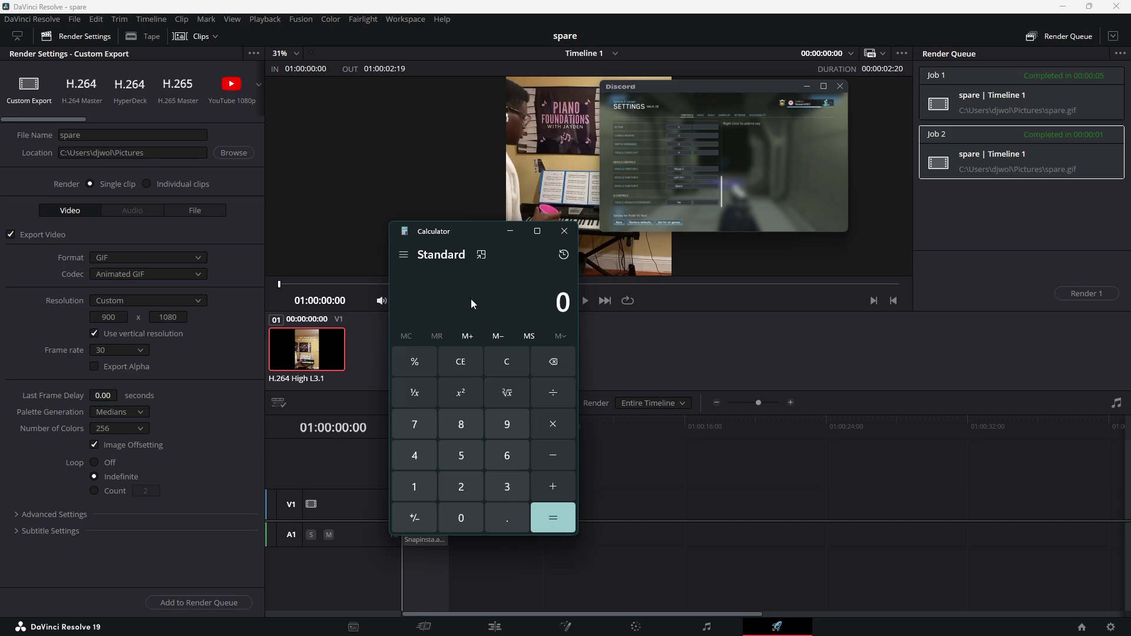
{"action": "type", "text": "1080/"}
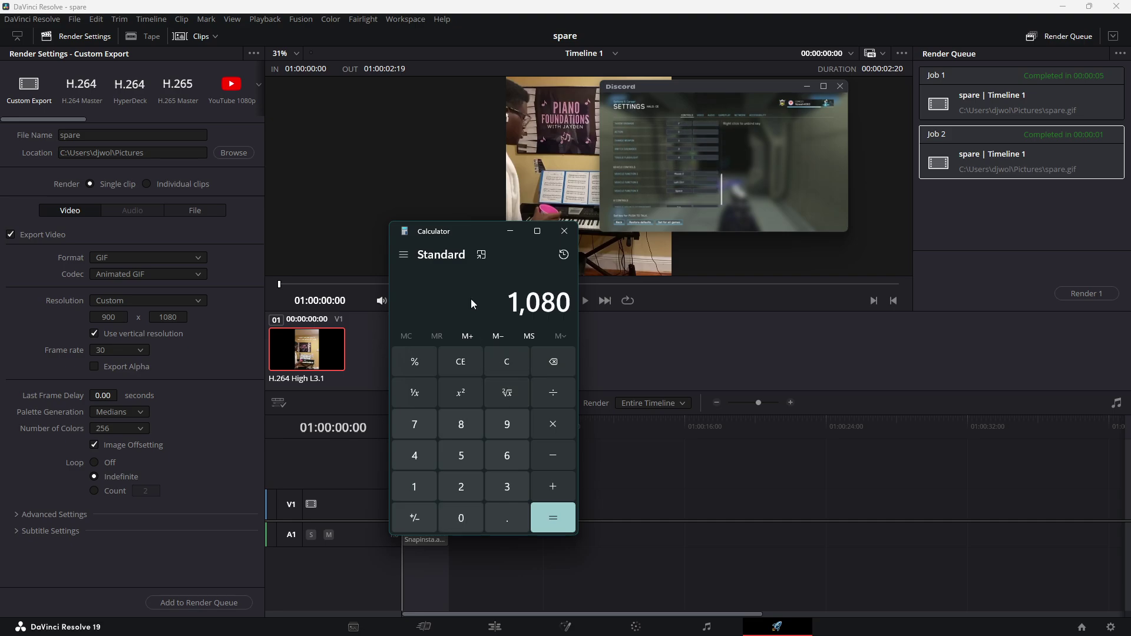
{"action": "type", "text": "2"}
{"action": "key", "text": "Return"}
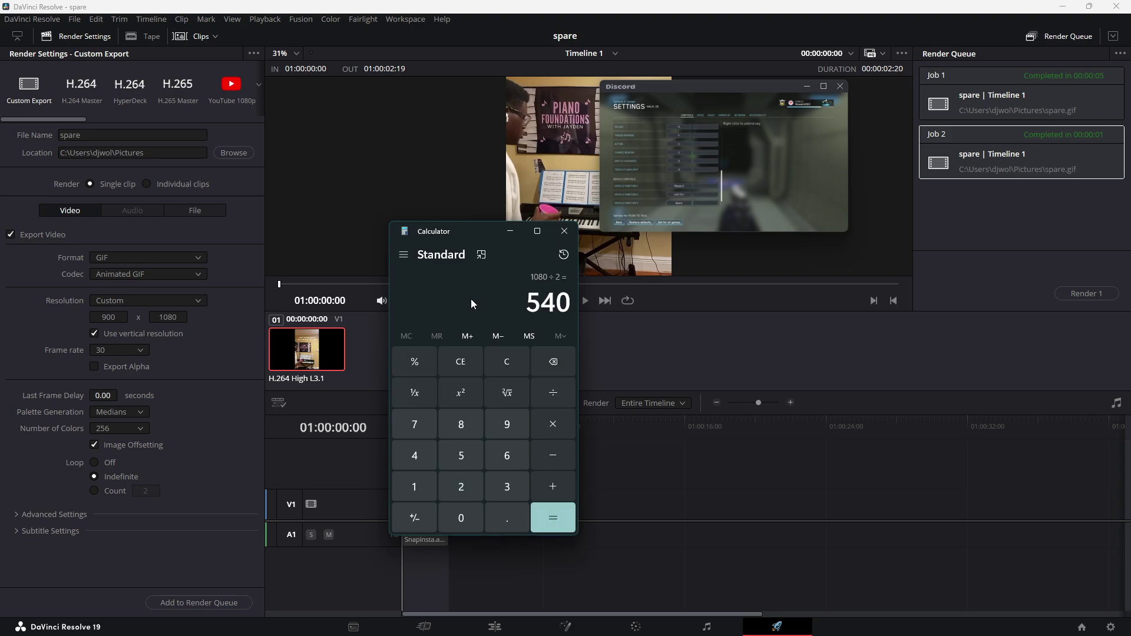
Step: Back in DaVinci Resolve, set the custom render resolution to 450 x 540, then queue and render the spare GIF
{"action": "left_click", "coordinate": [441, 6]}
{"action": "double_click", "coordinate": [157, 317]}
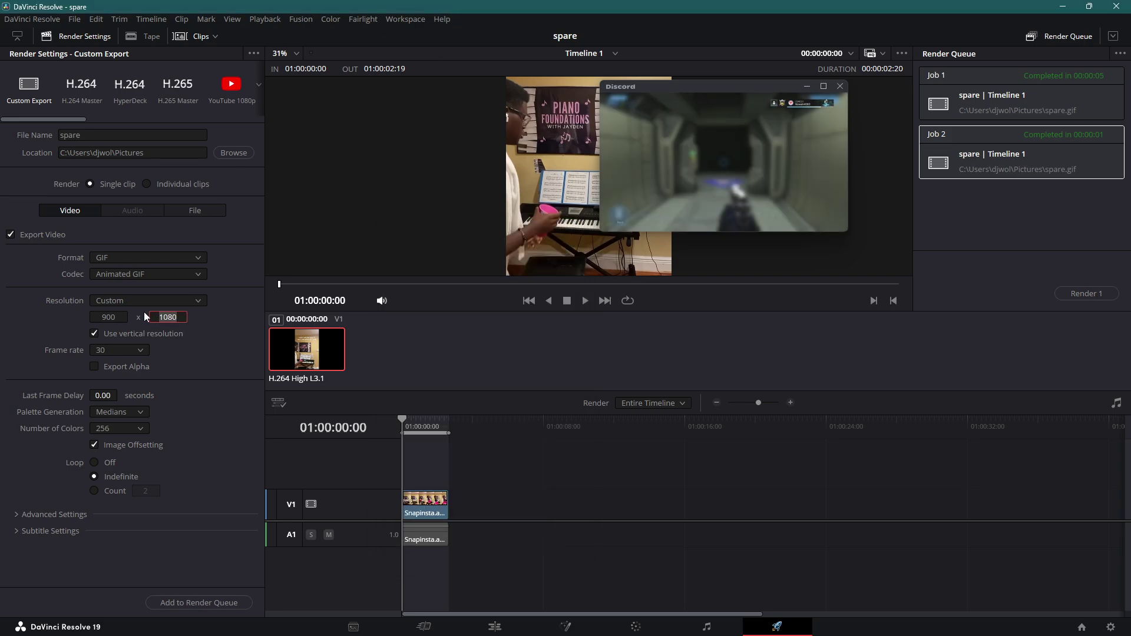
{"action": "type", "text": "540"}
{"action": "double_click", "coordinate": [109, 317]}
{"action": "type", "text": "450"}
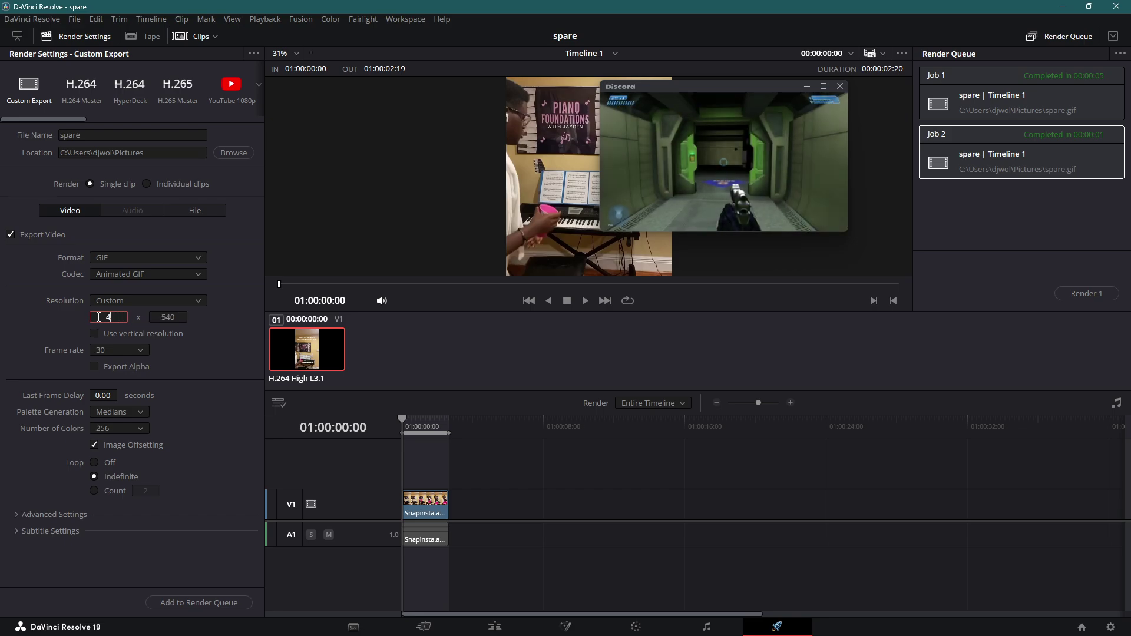
{"action": "left_click", "coordinate": [224, 608]}
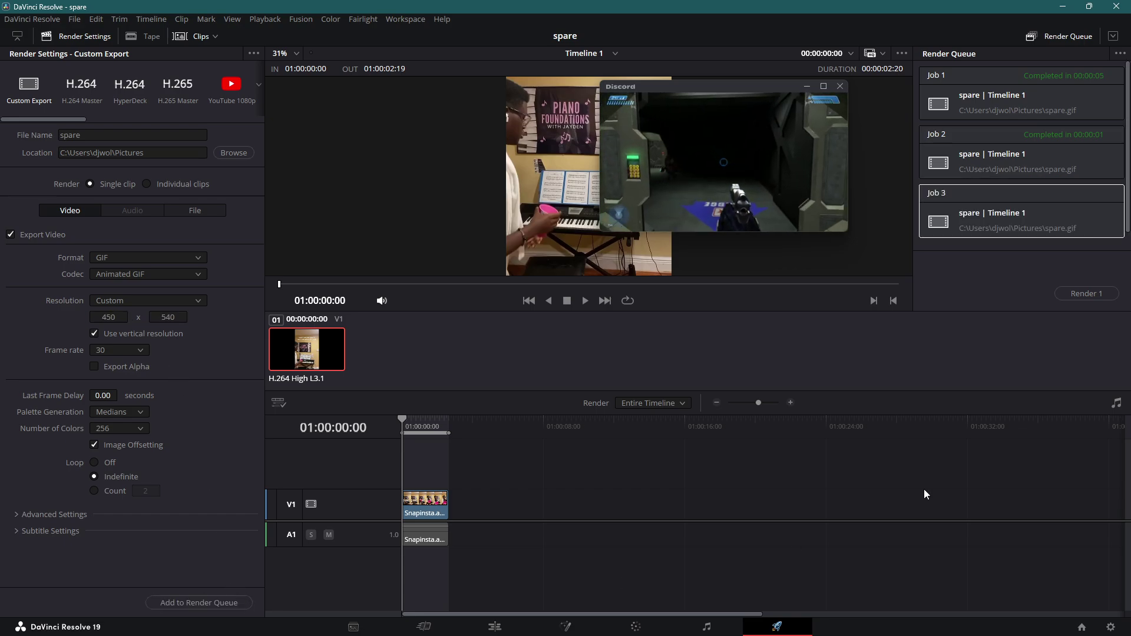
{"action": "left_click", "coordinate": [1084, 295]}
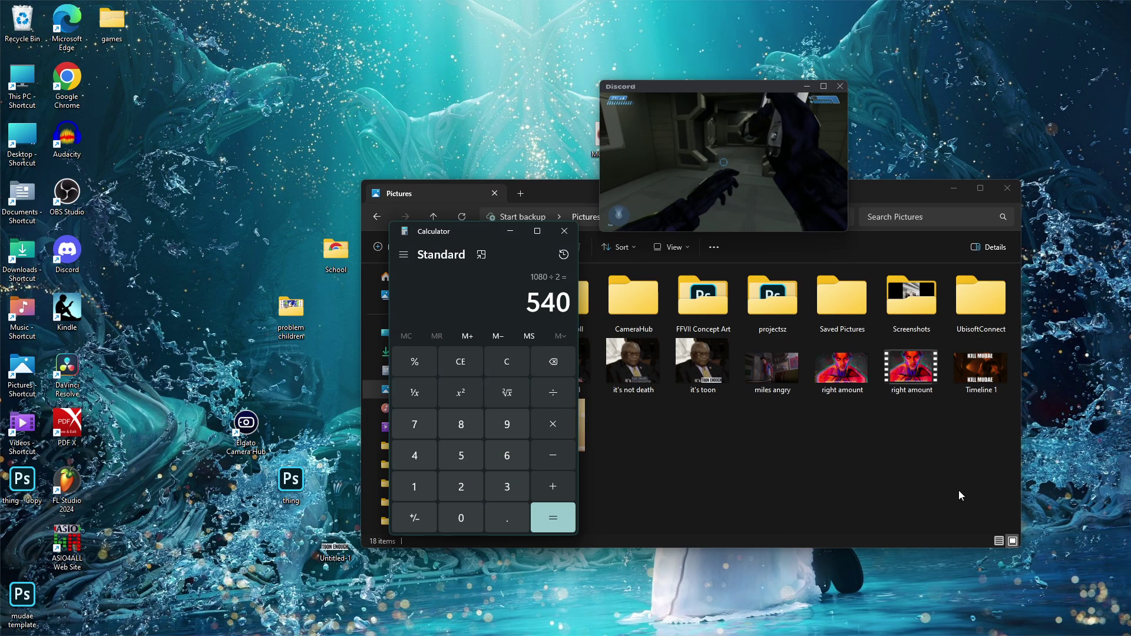
Step: Close the Calculator, open the newly rendered spare GIF to check its framing, and close the image viewer
{"action": "left_click", "coordinate": [564, 231]}
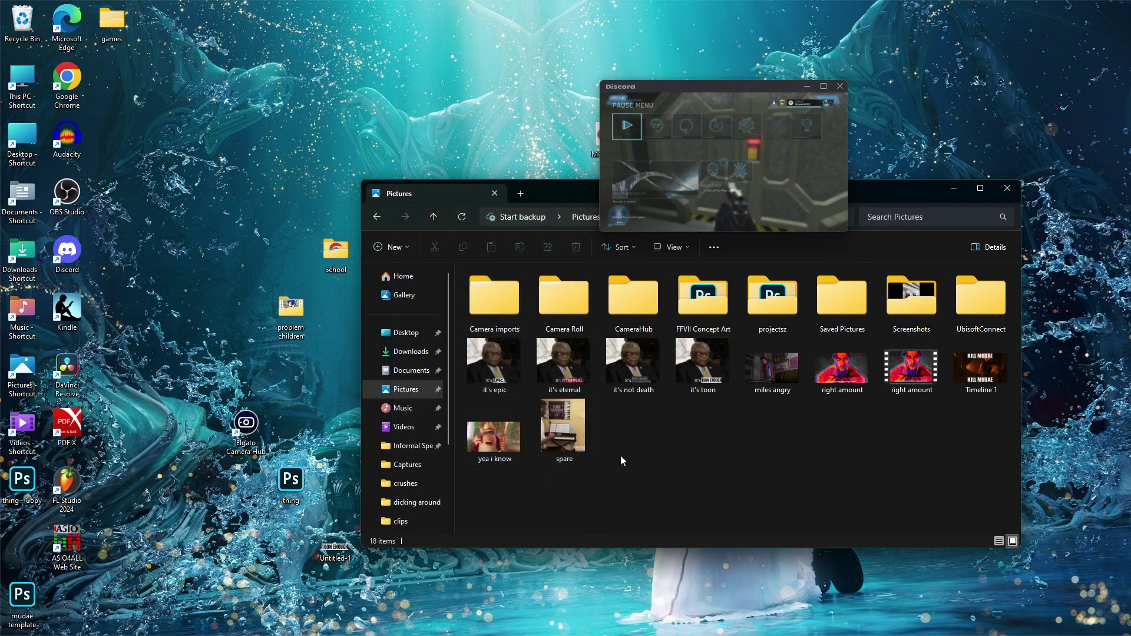
{"action": "double_click", "coordinate": [558, 409]}
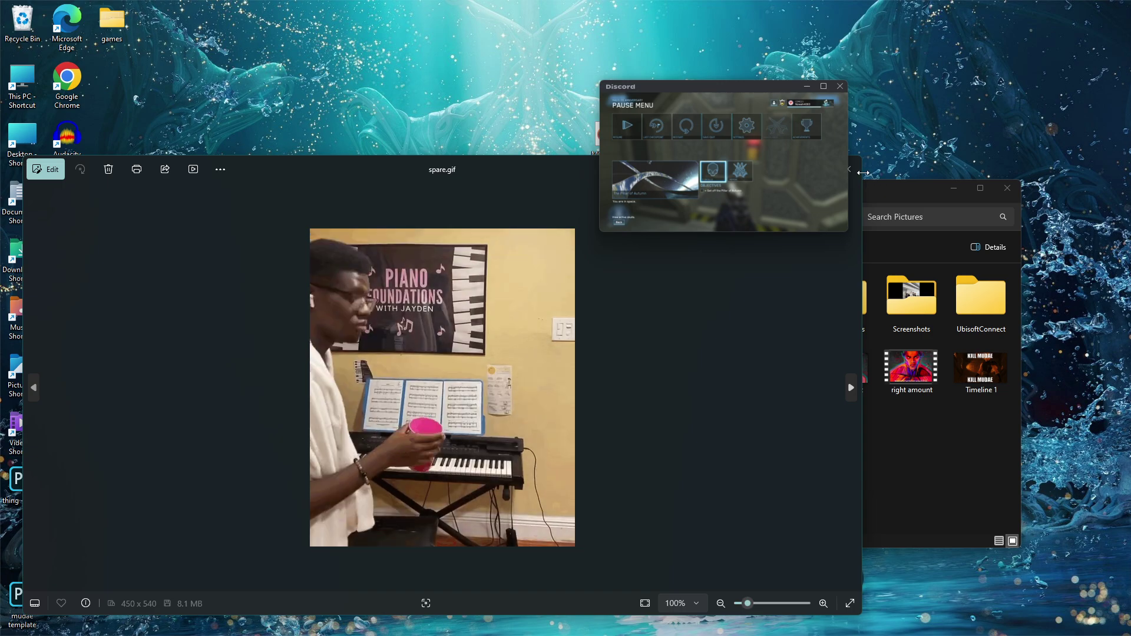
{"action": "key", "text": "alt+F4"}
Step: Switch to Discord and post spare.gif from the Pictures folder in the "for me" server's general channel
{"action": "left_click", "coordinate": [509, 622]}
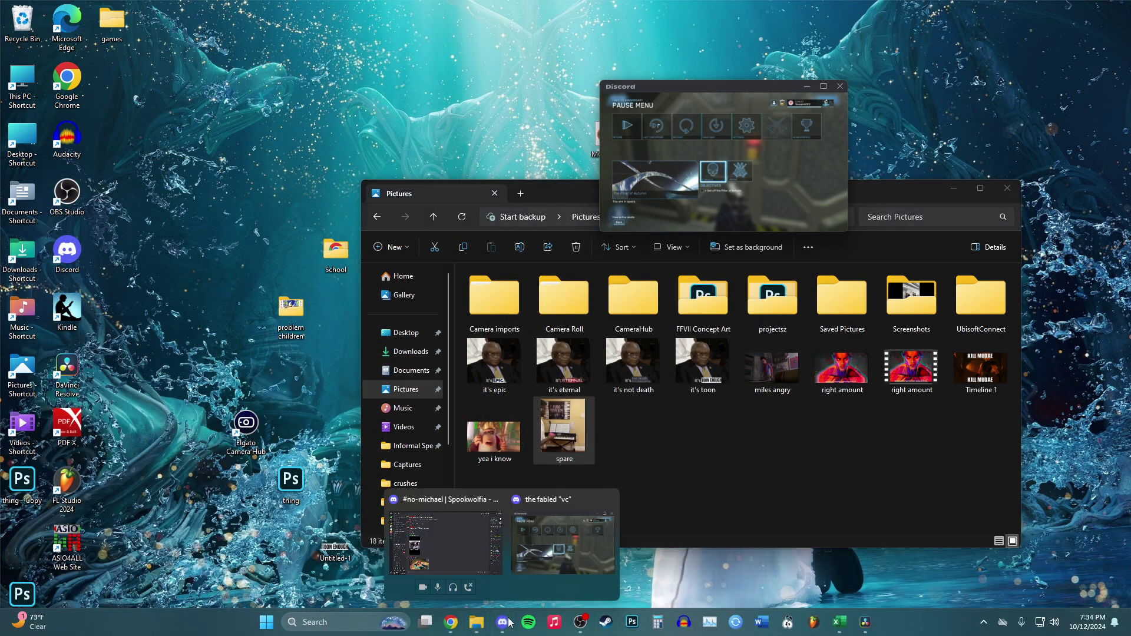
{"action": "left_click", "coordinate": [465, 564]}
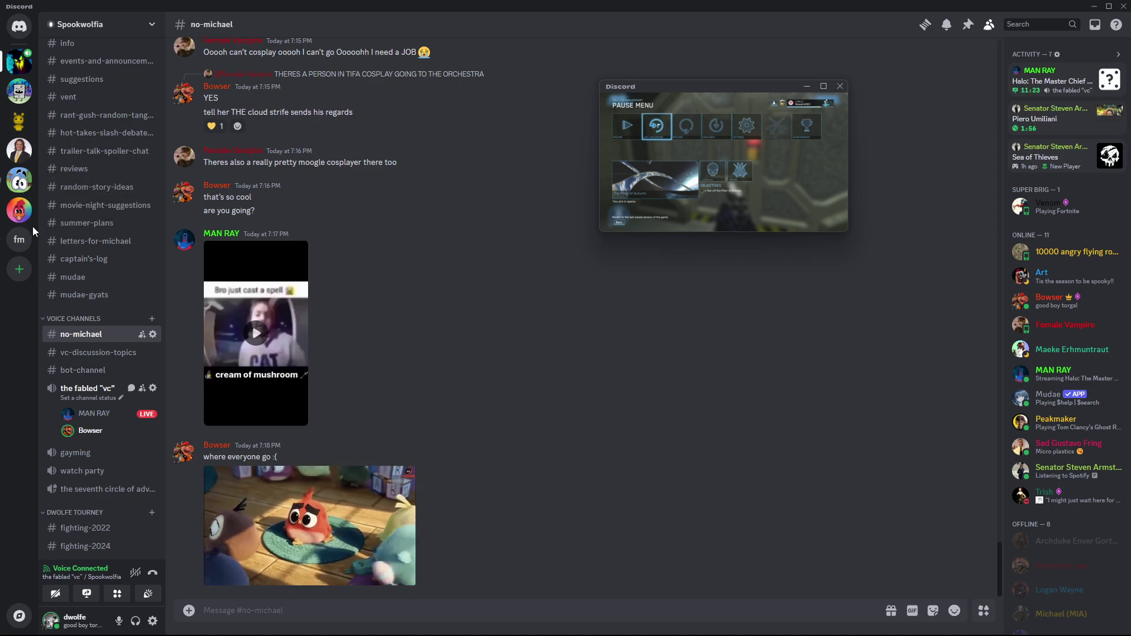
{"action": "left_click", "coordinate": [19, 241]}
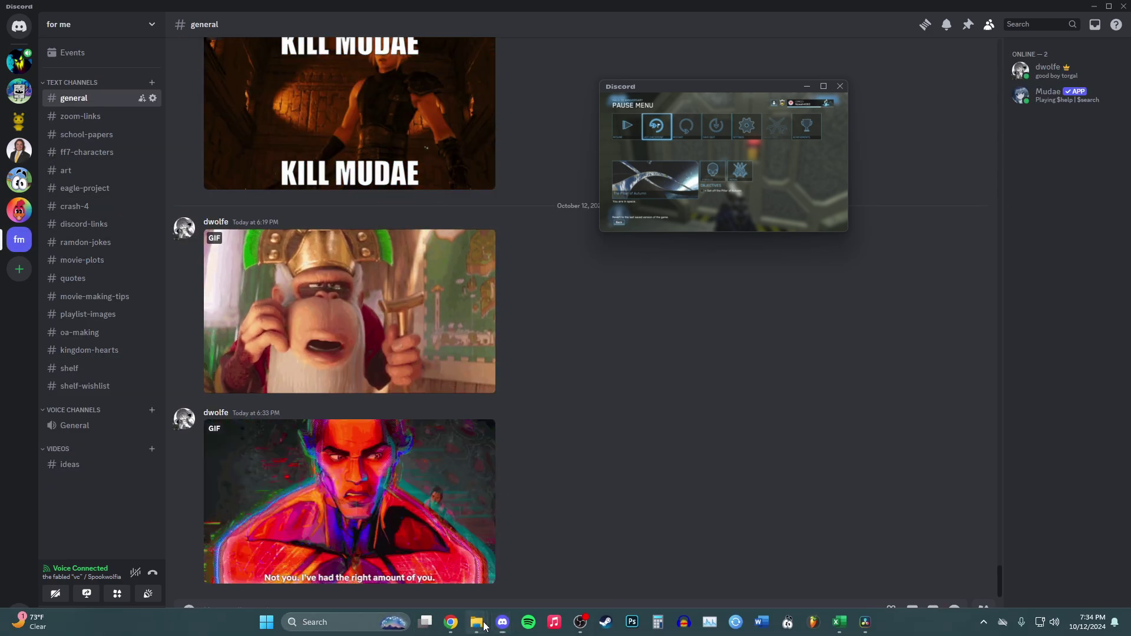
{"action": "left_click", "coordinate": [476, 622]}
{"action": "left_click", "coordinate": [517, 584]}
{"action": "left_click_drag", "start_coordinate": [578, 458], "coordinate": [331, 494]}
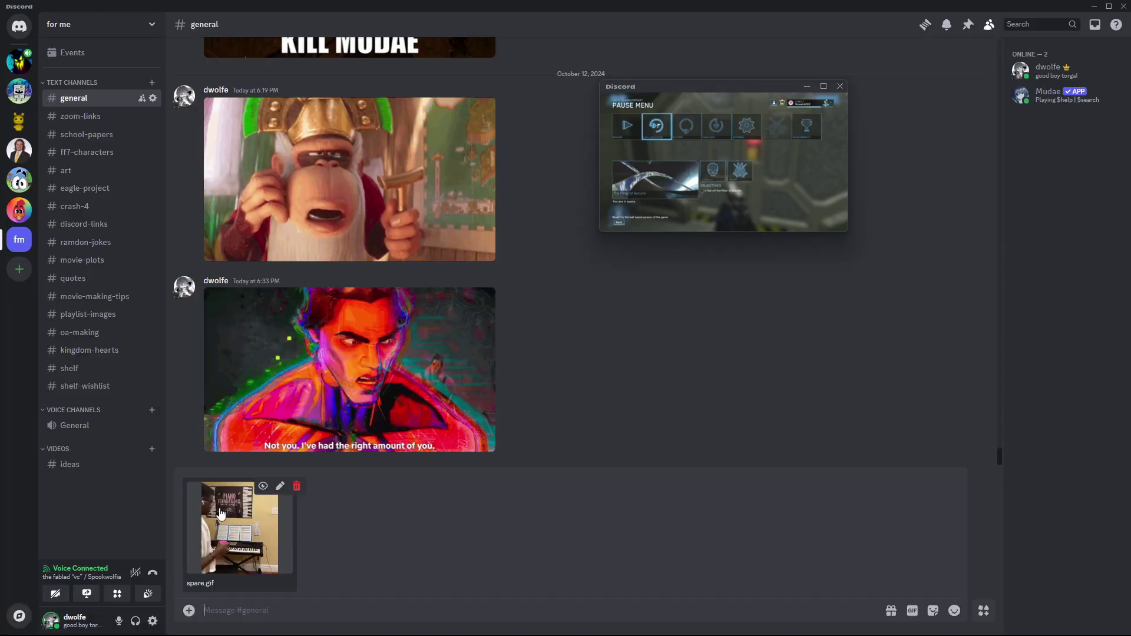
{"action": "key", "text": "Return"}
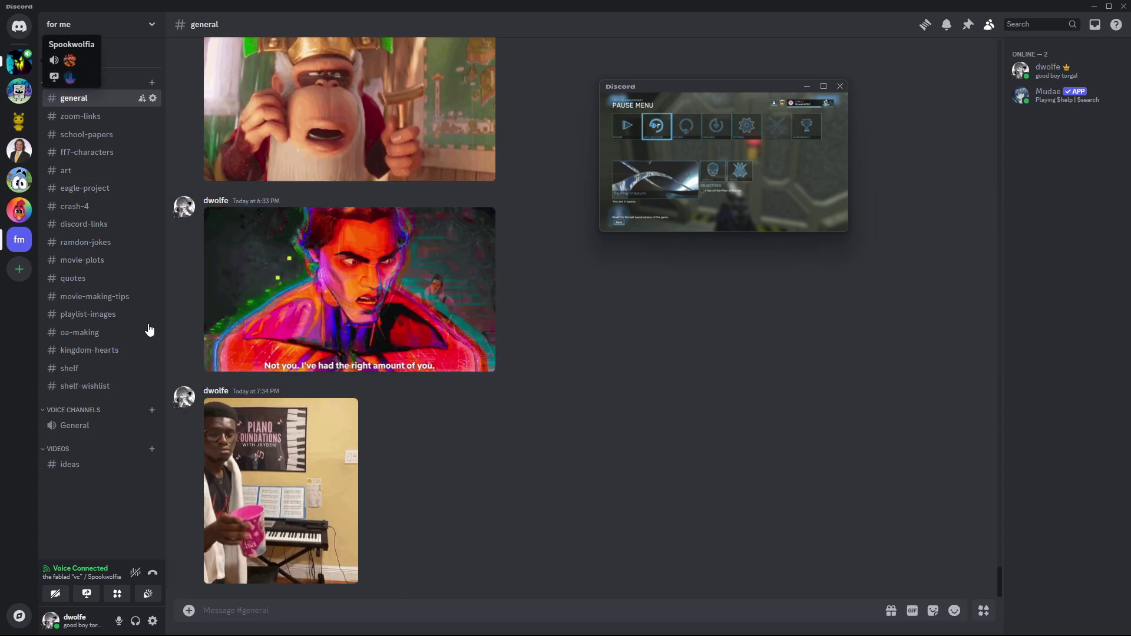
Step: Return to the Spookwolfia server and send the spare GIF from the favorite GIFs in the text channel that opens
{"action": "left_click", "coordinate": [20, 60]}
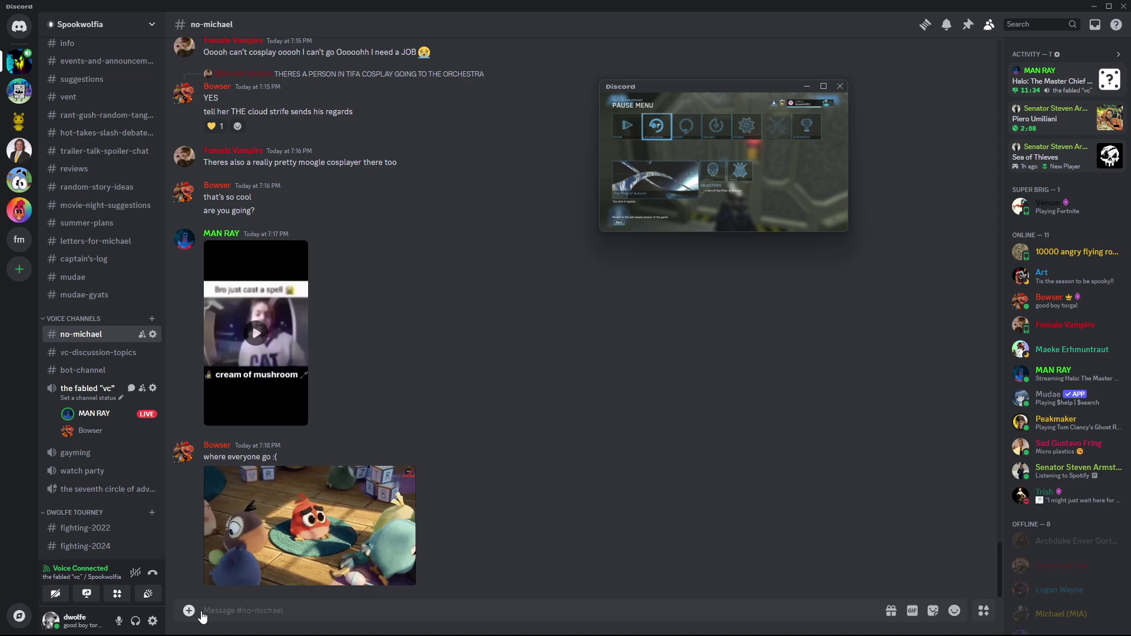
{"action": "left_click", "coordinate": [912, 611]}
{"action": "left_click", "coordinate": [772, 413]}
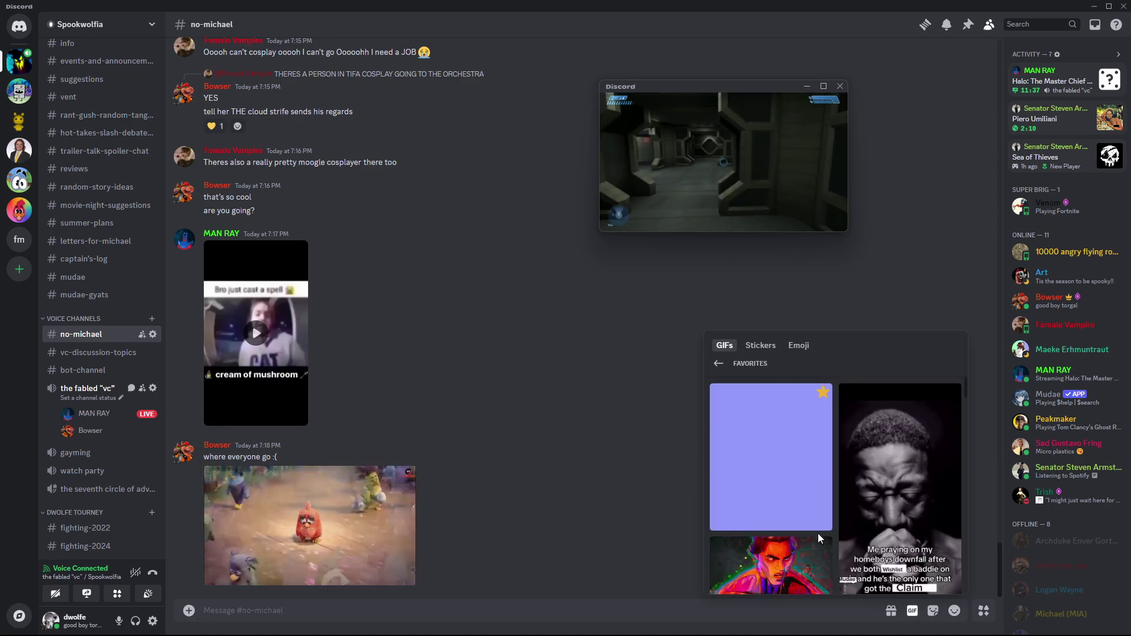
{"action": "left_click", "coordinate": [731, 486]}
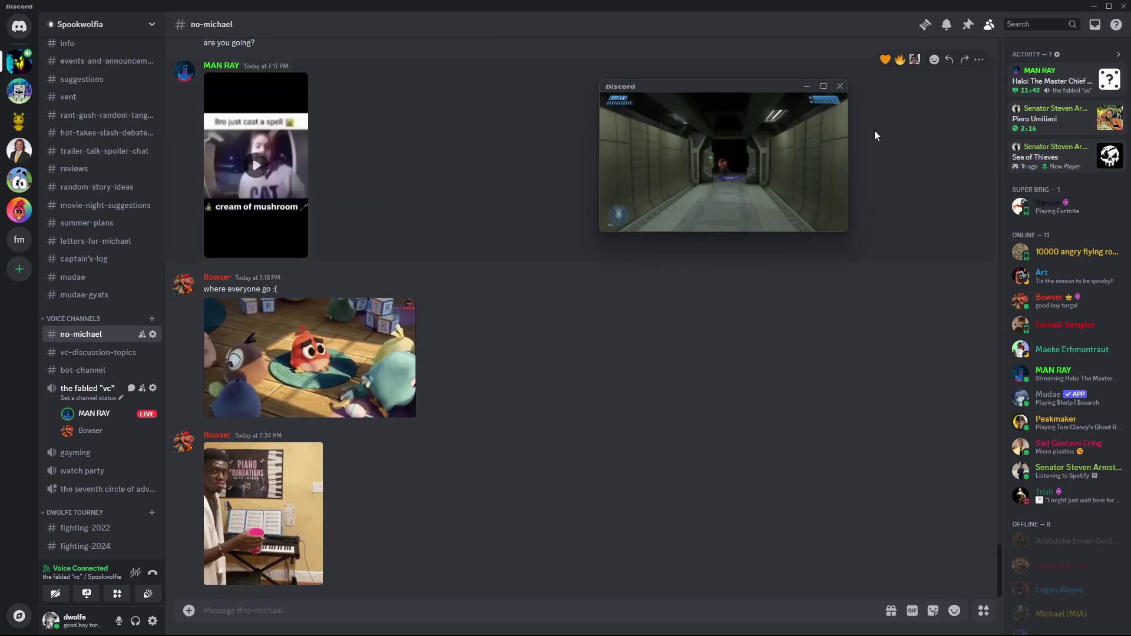
Step: Close the popped-out stream window and open the stream in the voice channel "the fabled "vc""
{"action": "left_click", "coordinate": [840, 86]}
{"action": "left_click", "coordinate": [83, 391]}
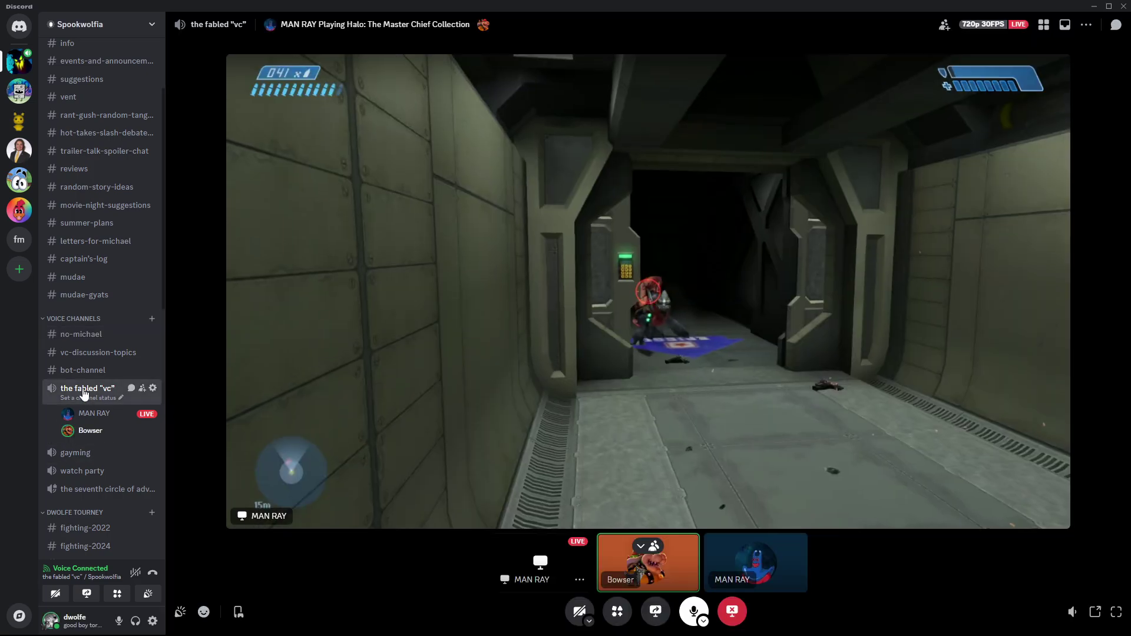